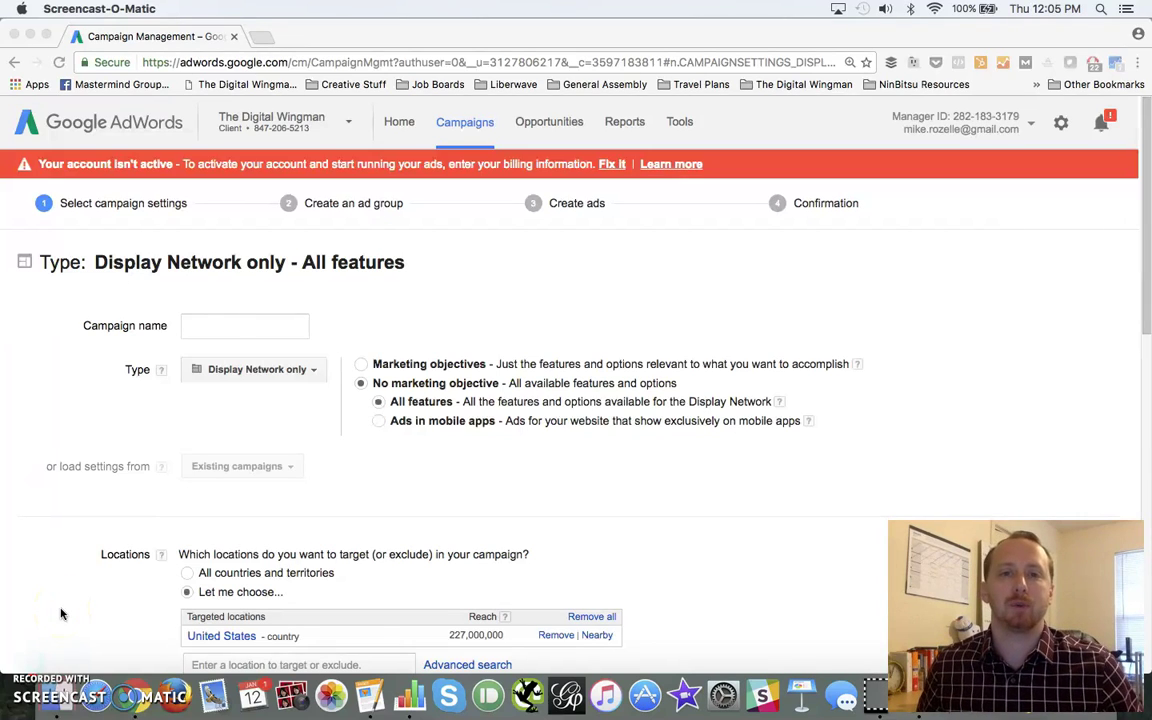
# Name the campaign "MTB Display ads".
pyautogui.click(225, 330)
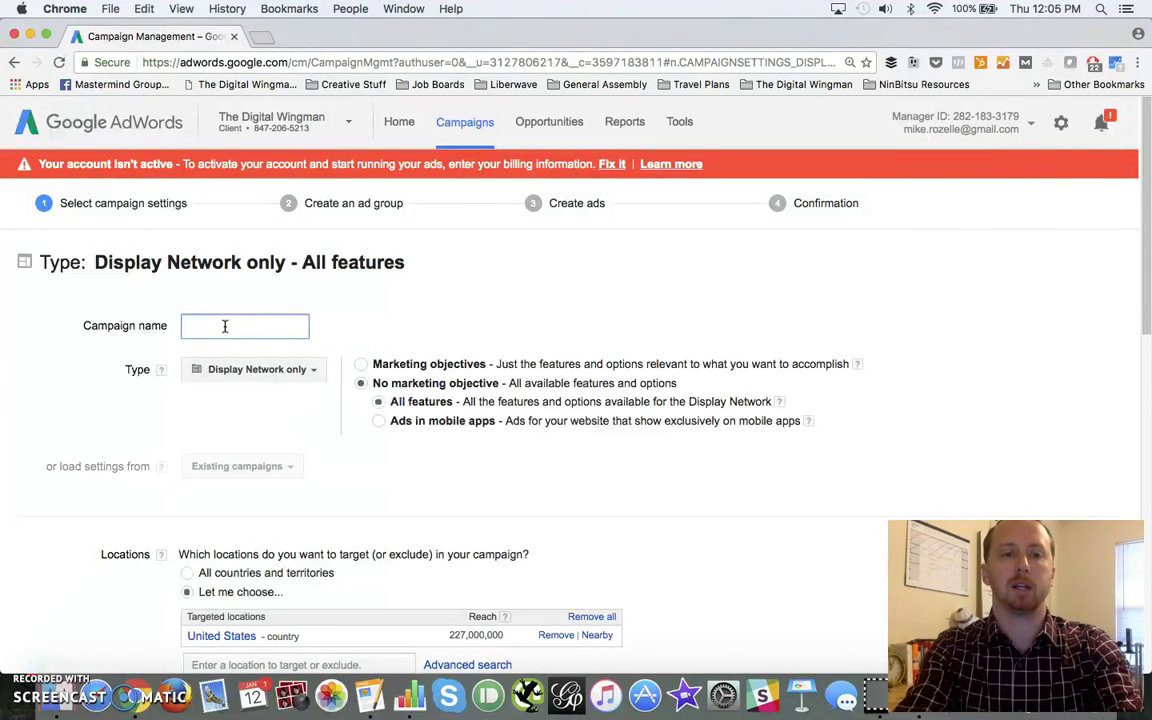
pyautogui.write('Display')
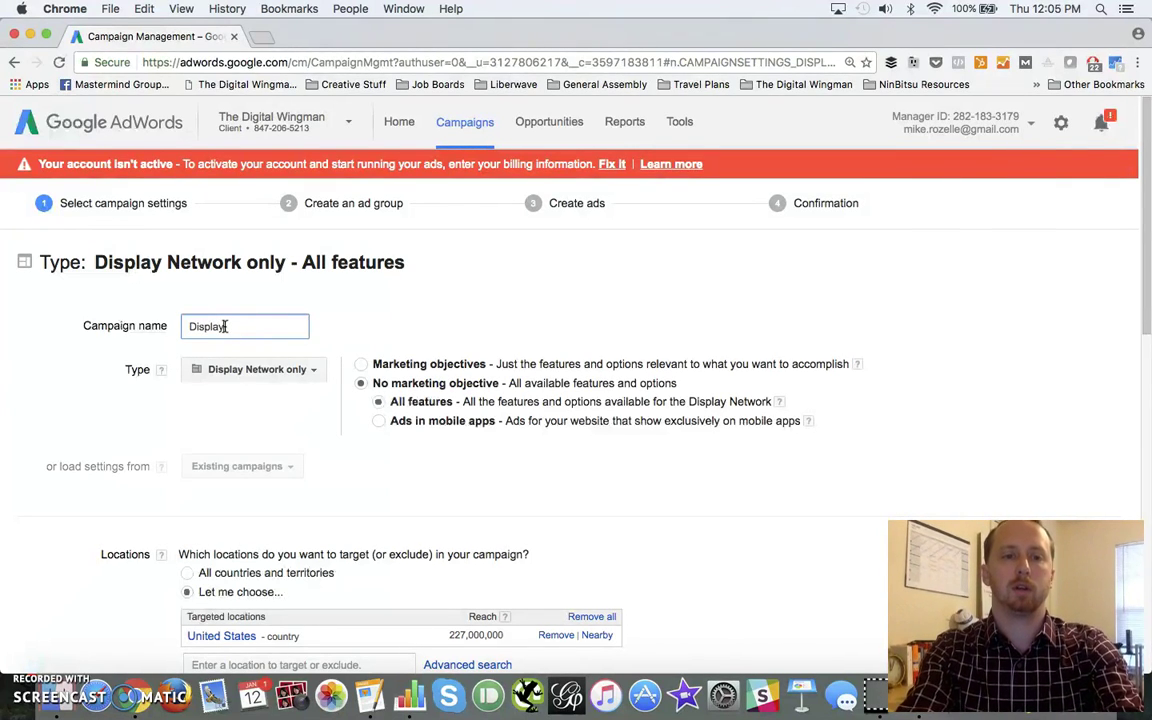
pyautogui.press('BackSpace')
pyautogui.press('BackSpace')
pyautogui.press('BackSpace')
pyautogui.press('BackSpace')
pyautogui.press('BackSpace')
pyautogui.press('BackSpace')
pyautogui.press('BackSpace')
pyautogui.write('MTB ')
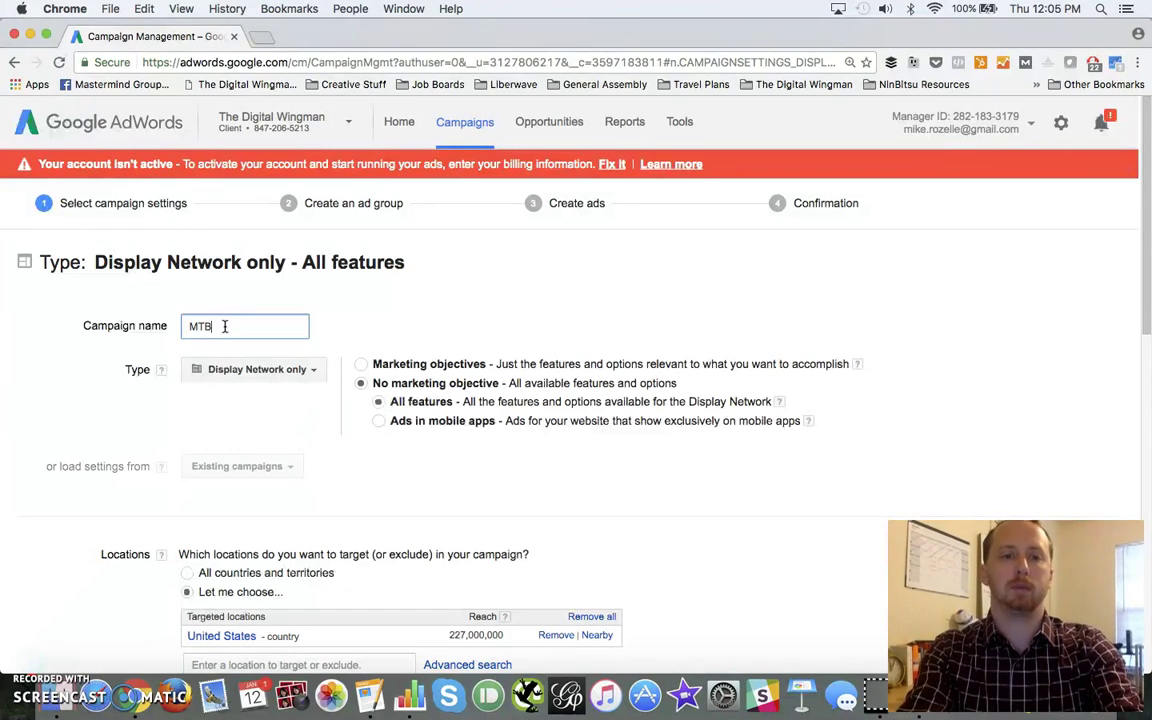
pyautogui.write('Disp')
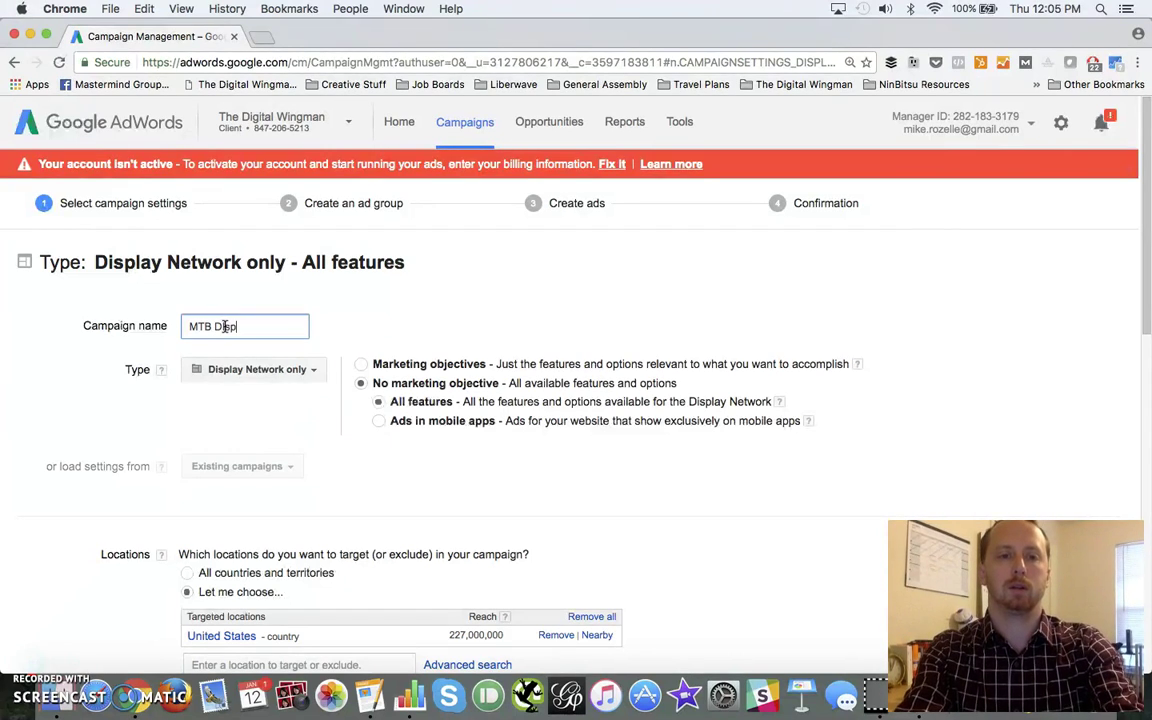
pyautogui.write('lay ads')
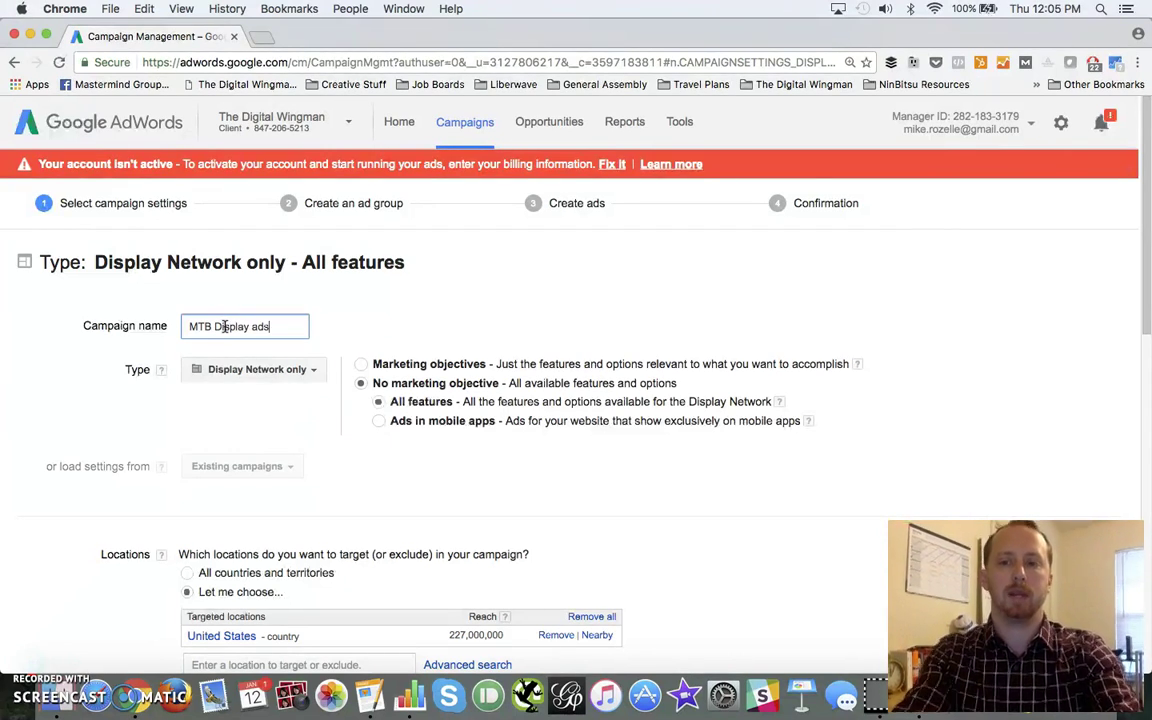
# Review the available campaign types and choose Display Network only for the campaign.
pyautogui.click(244, 369)
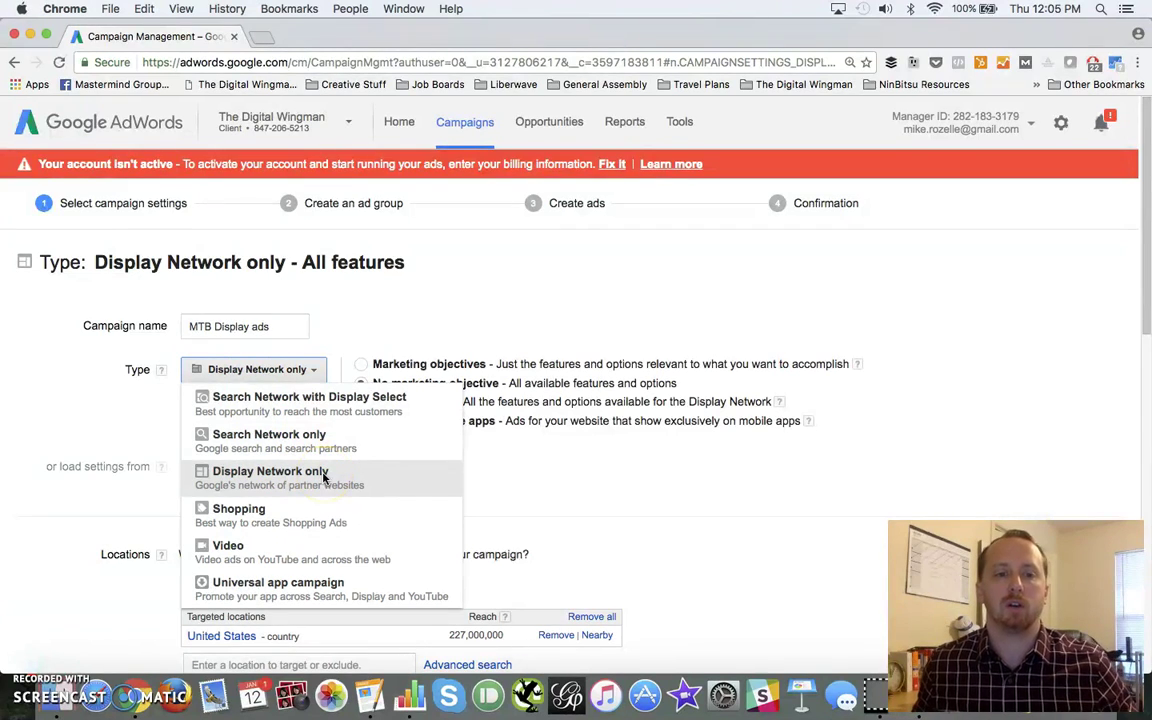
pyautogui.click(363, 482)
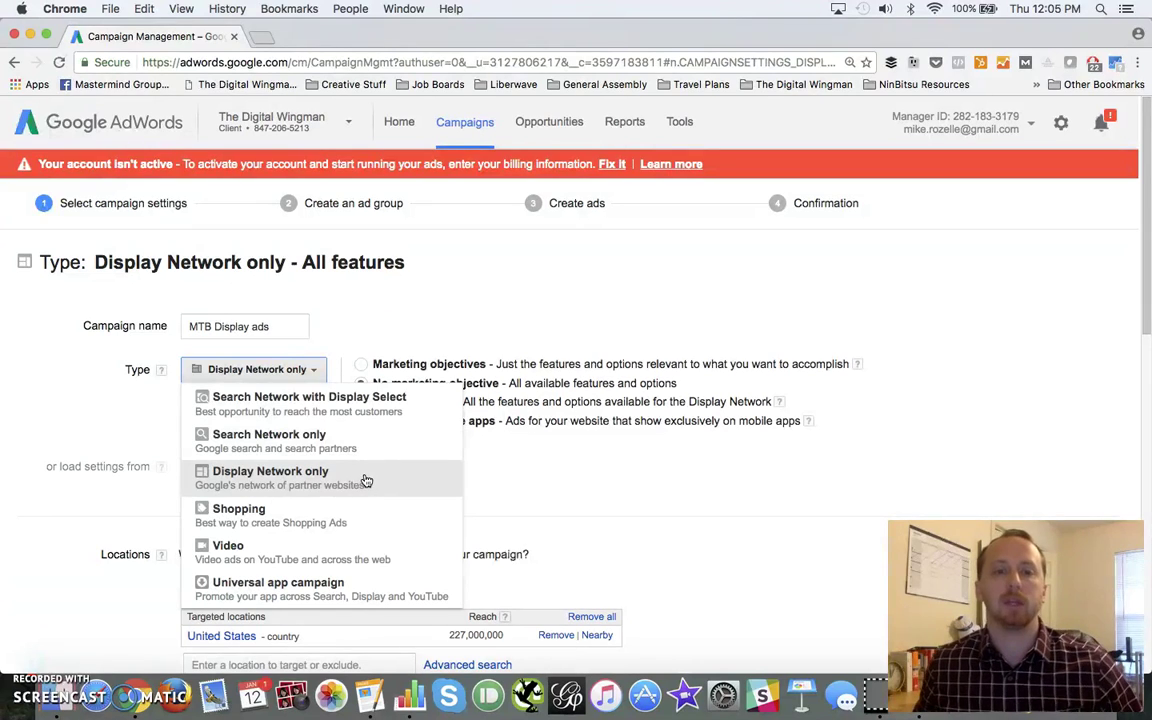
pyautogui.click(350, 479)
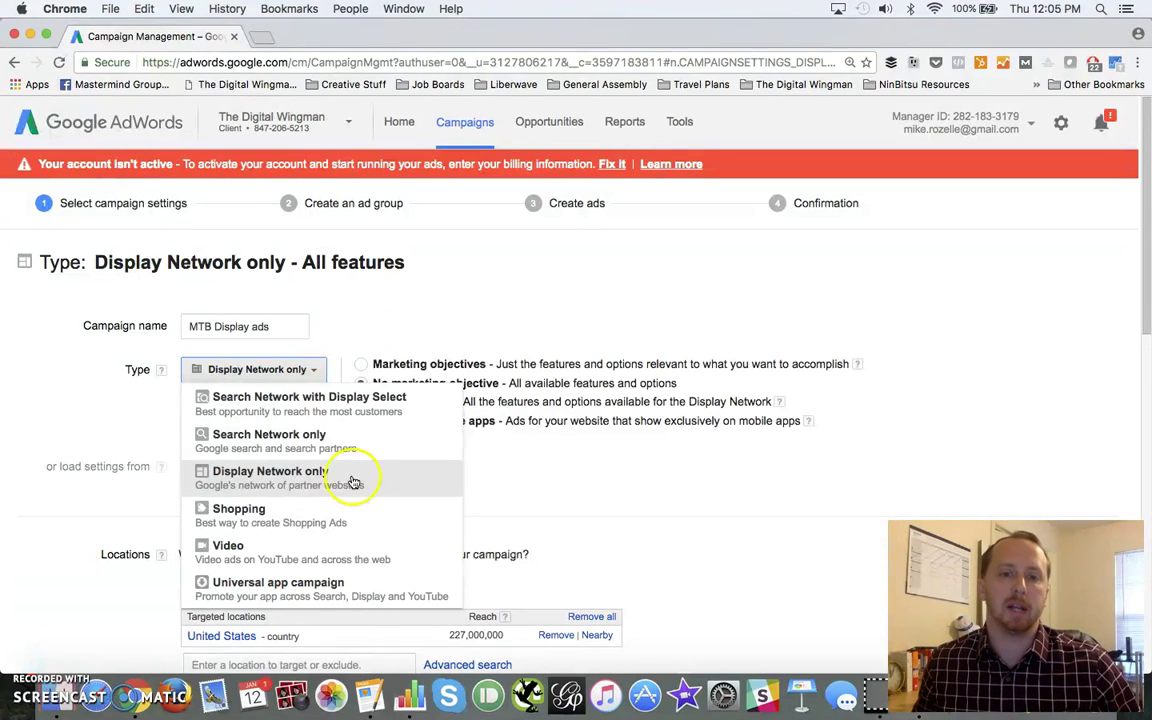
pyautogui.click(288, 370)
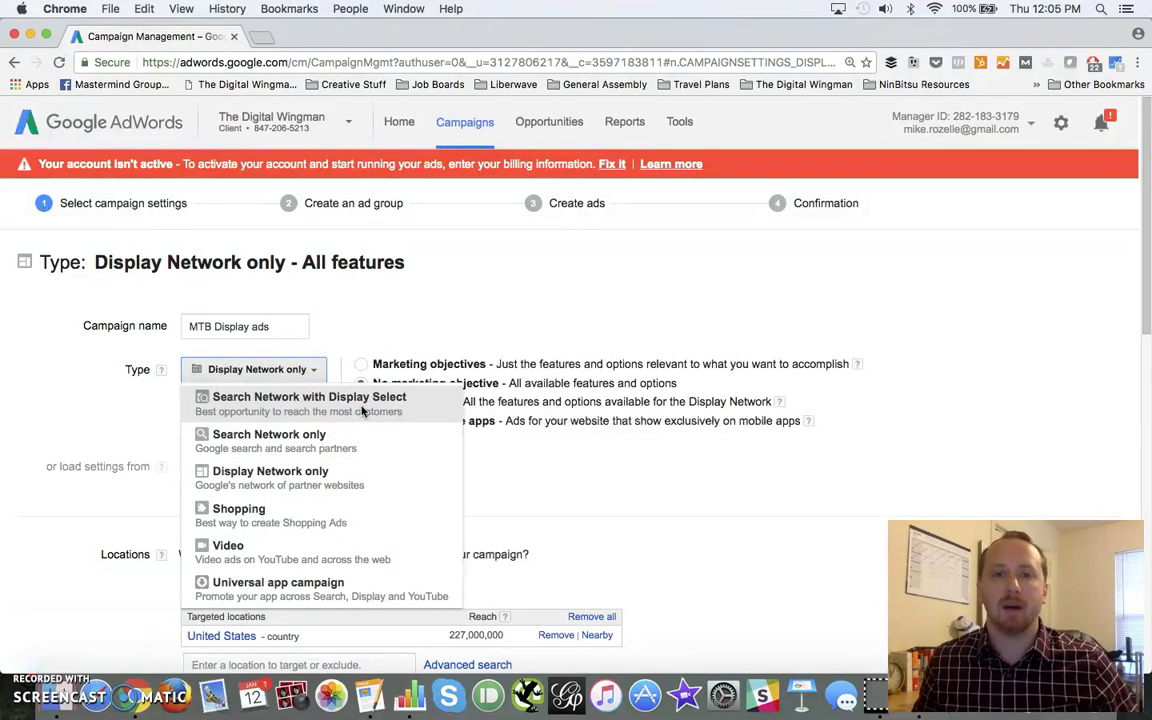
pyautogui.click(340, 440)
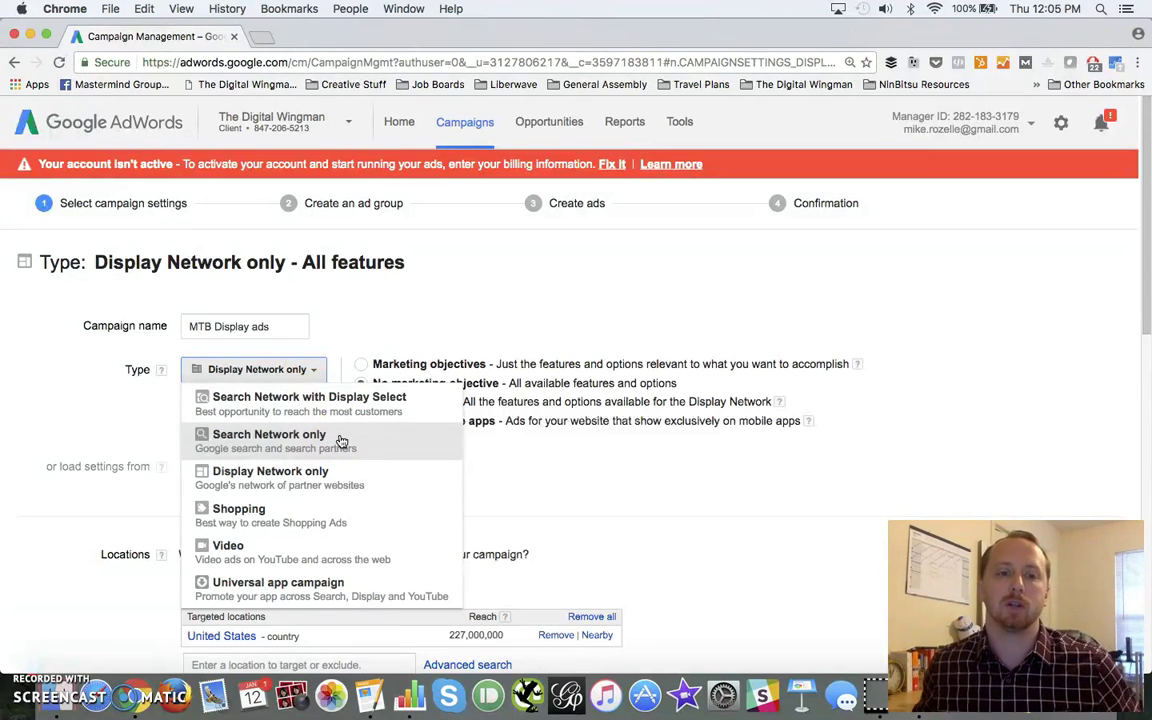
pyautogui.click(325, 474)
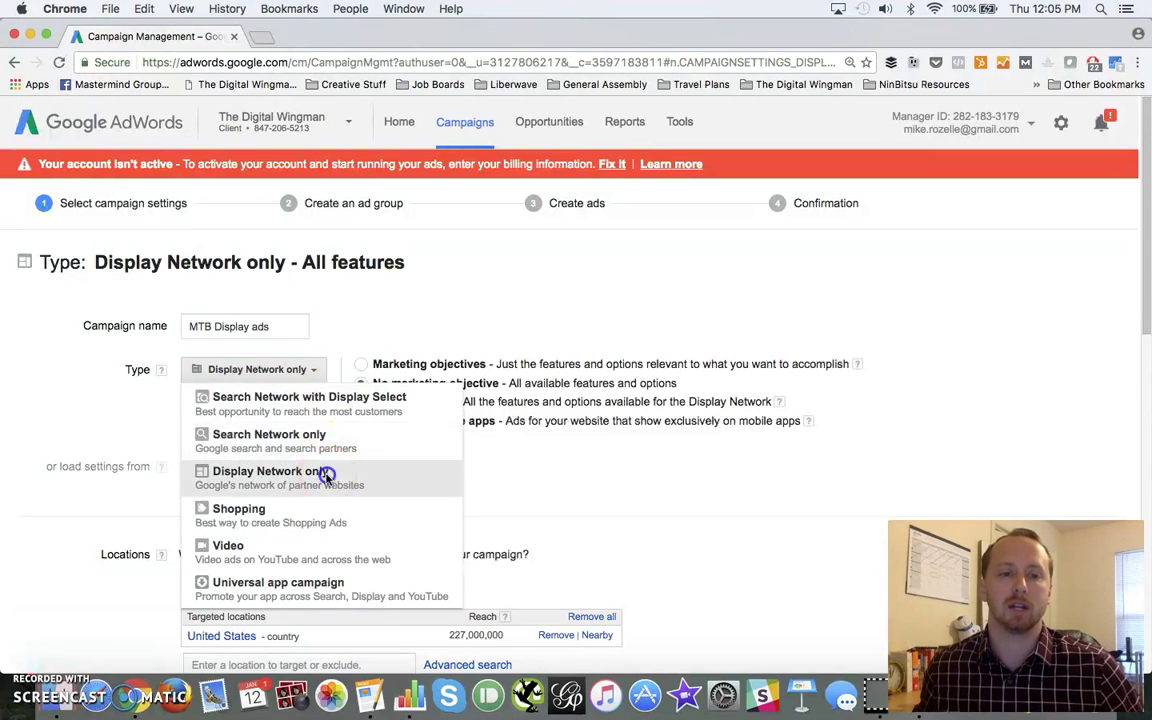
# Switch the campaign to Marketing objectives to view its goals, and return it to No marketing objective.
pyautogui.click(362, 365)
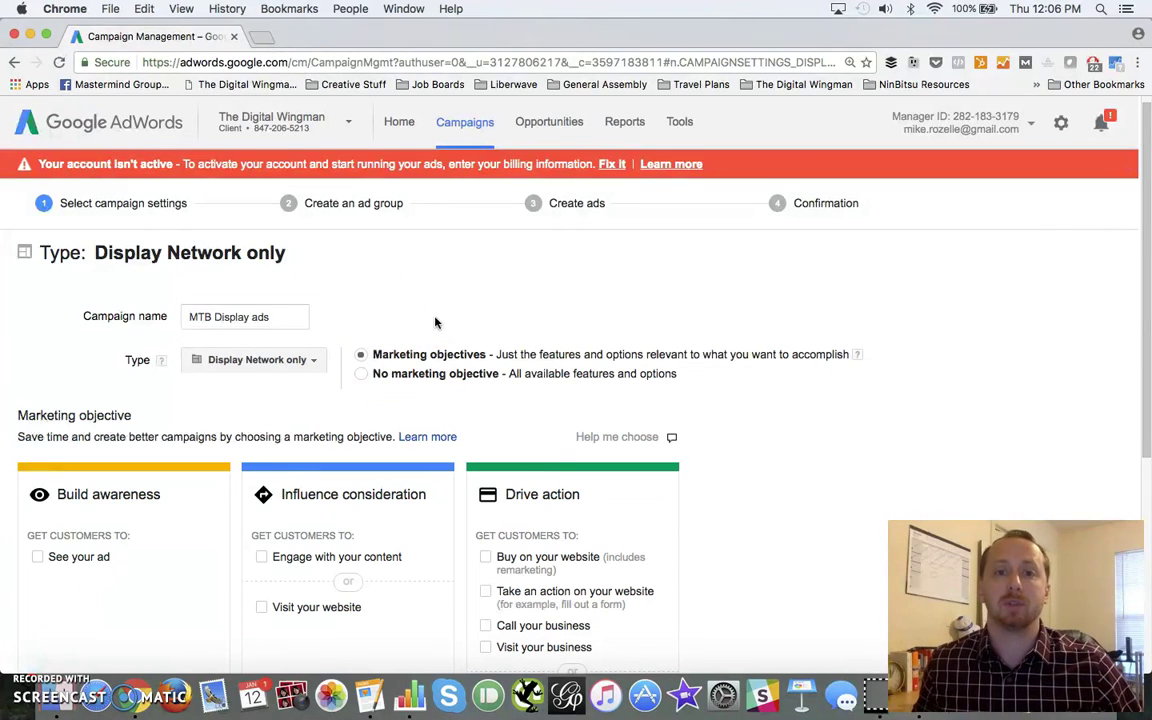
pyautogui.click(363, 355)
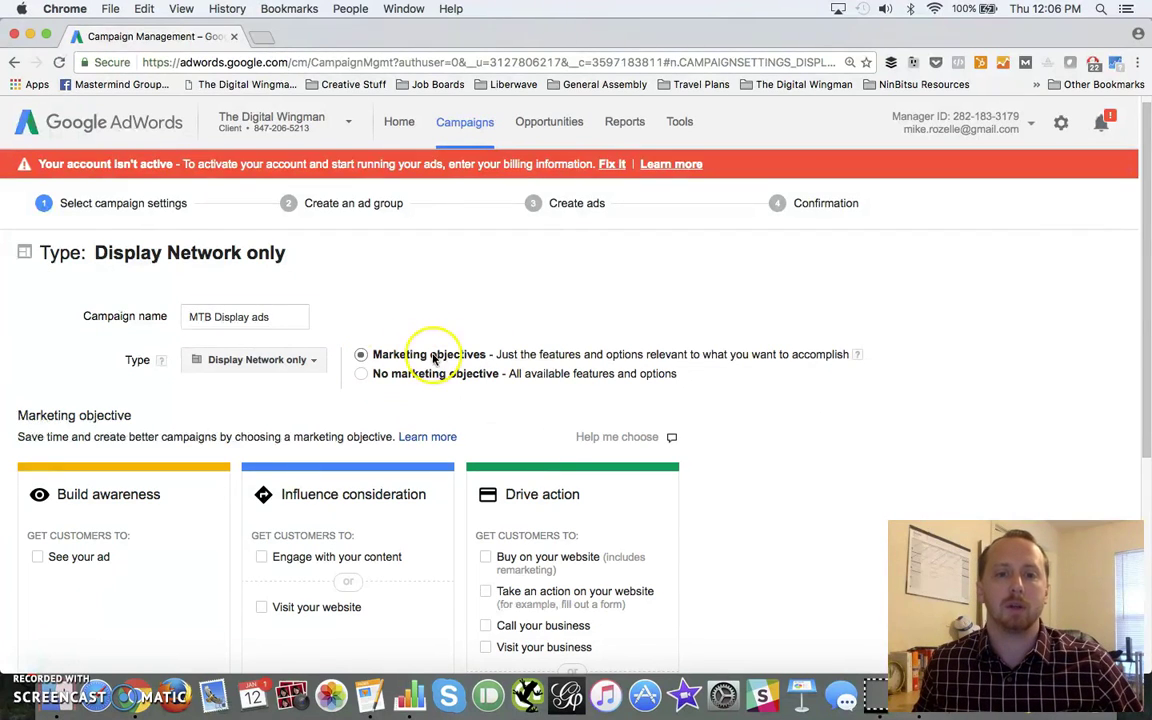
pyautogui.scroll(-2, 432, 365)
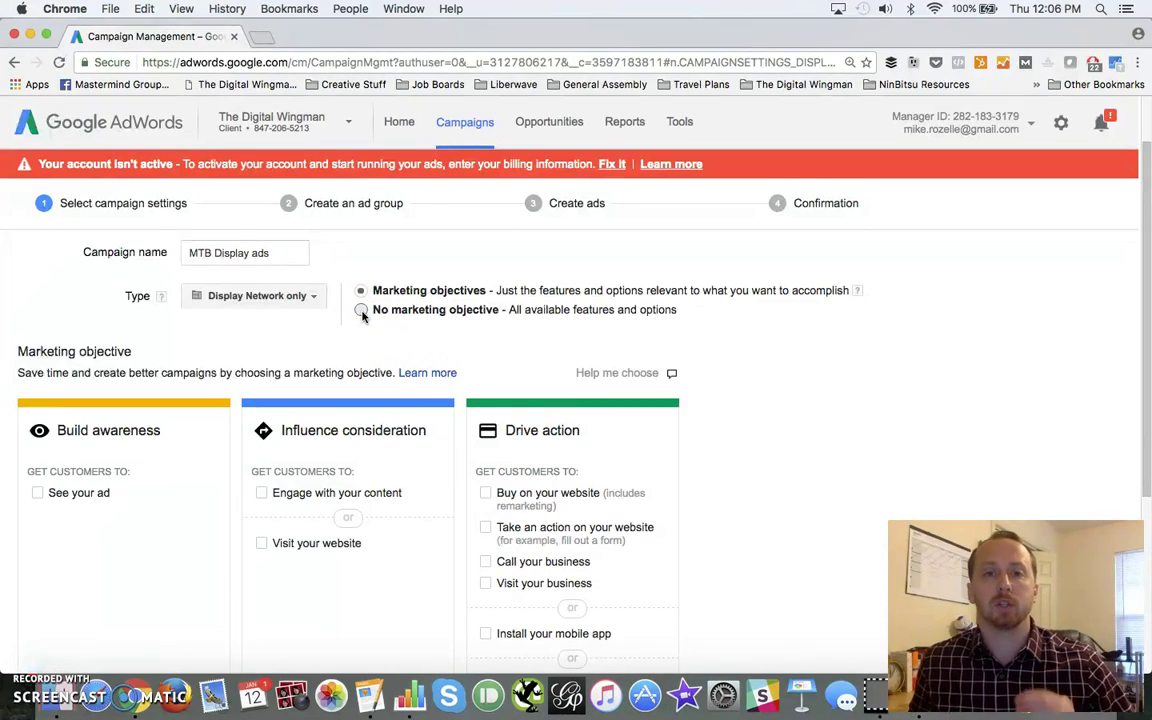
pyautogui.click(361, 311)
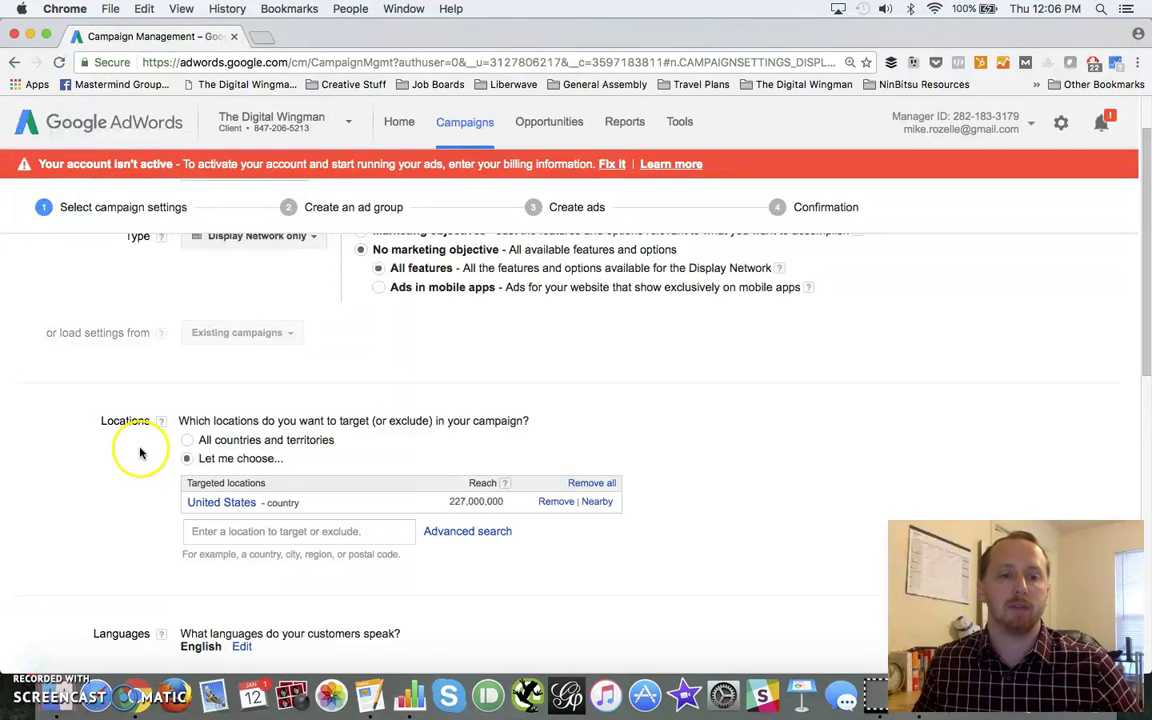
# Set the campaign's bid strategy to the automated Viewable CPM option.
pyautogui.scroll(3, 140, 453)
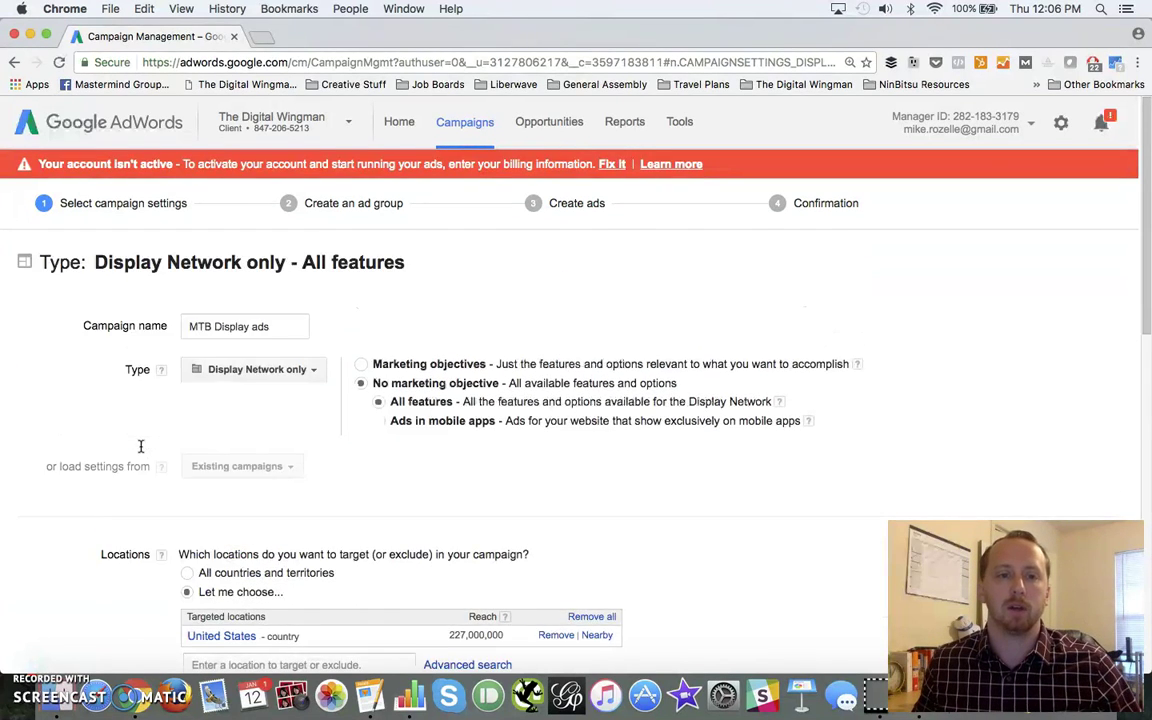
pyautogui.scroll(-5, 140, 447)
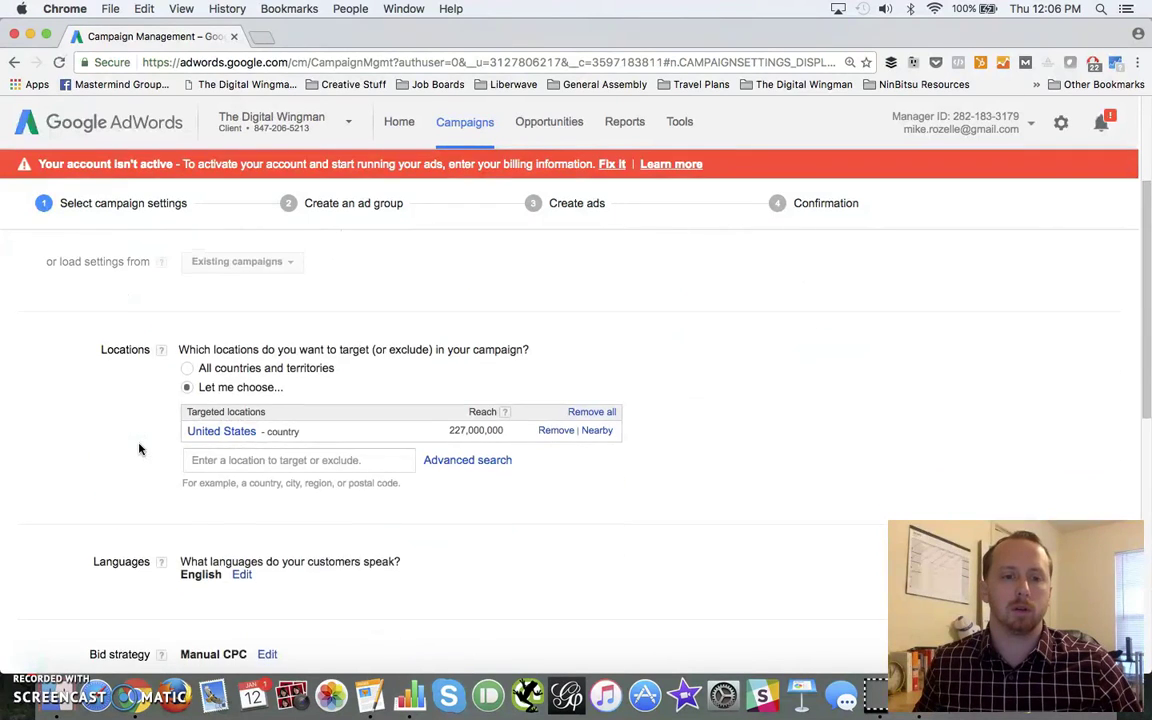
pyautogui.scroll(-1, 139, 449)
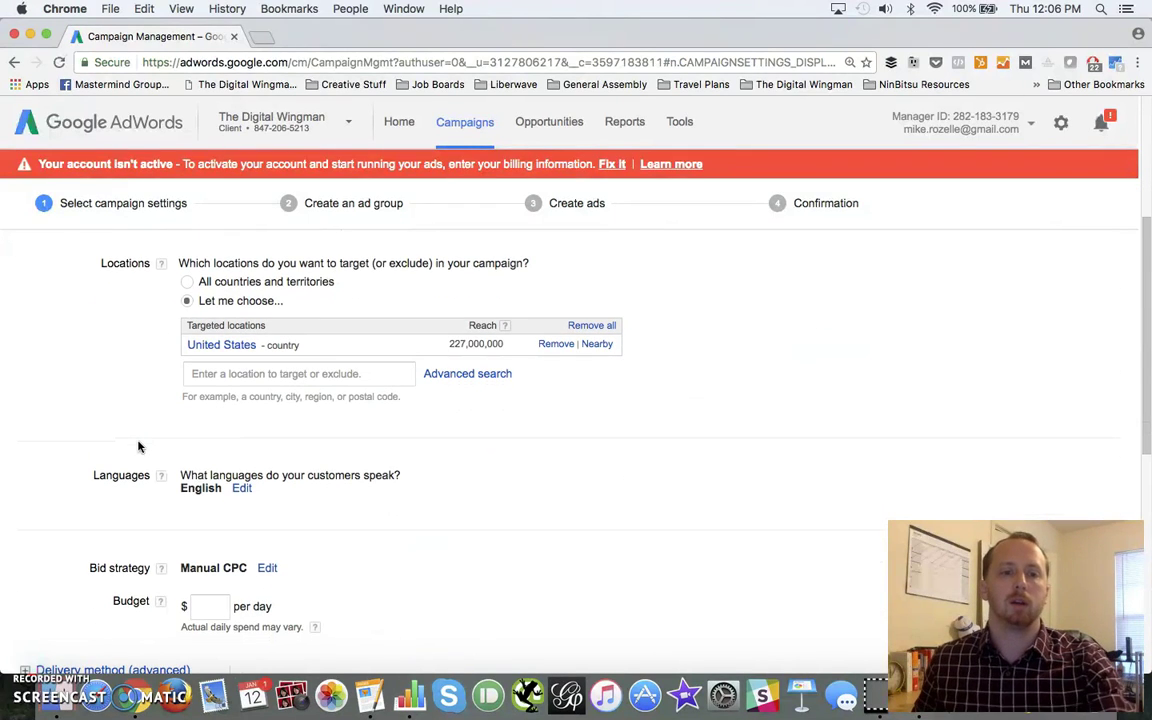
pyautogui.scroll(-3, 139, 447)
pyautogui.click(166, 417)
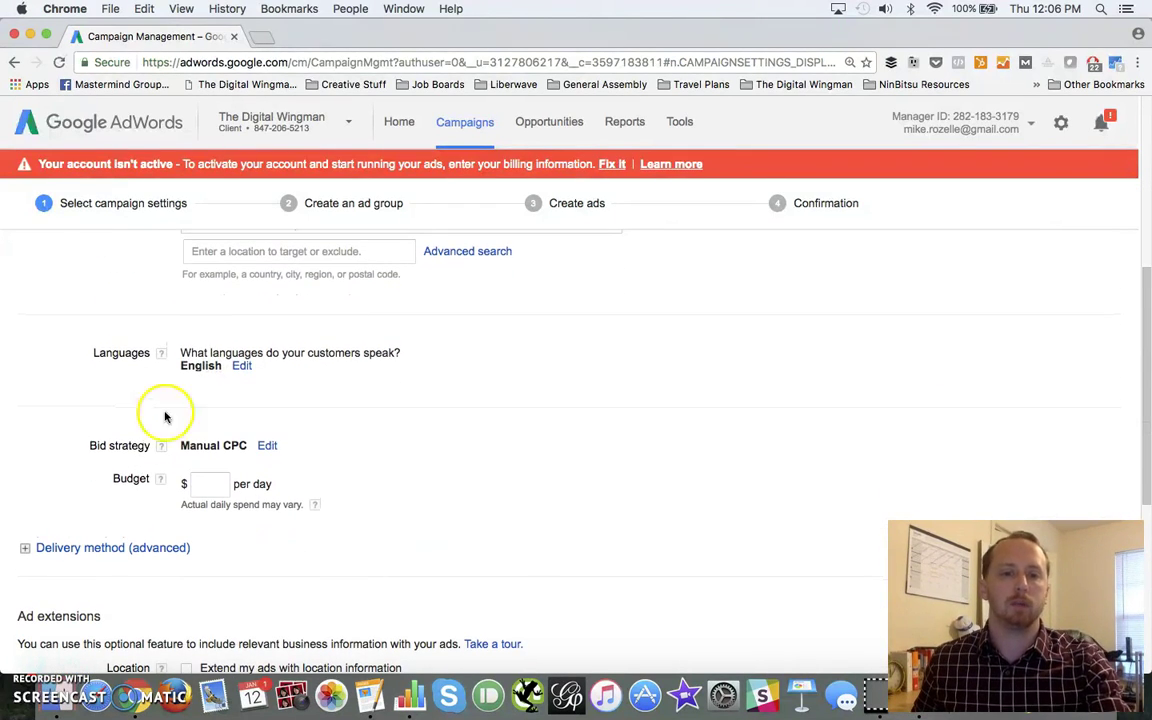
pyautogui.scroll(-3, 166, 414)
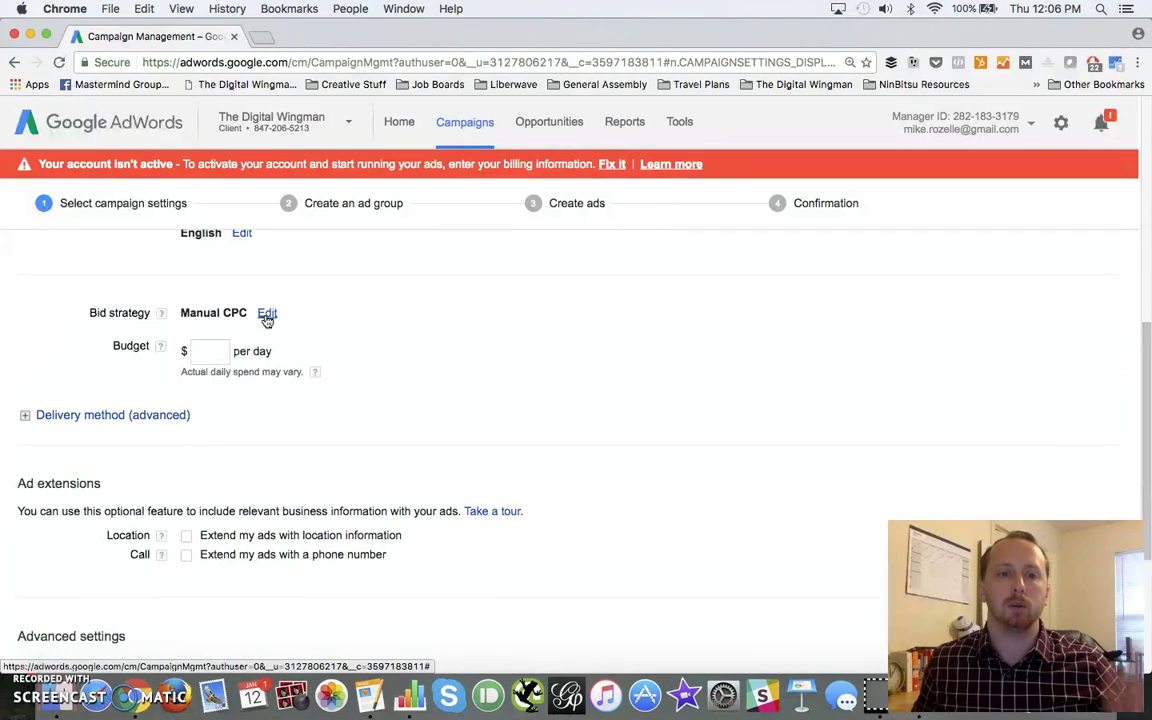
pyautogui.click(266, 314)
pyautogui.click(311, 340)
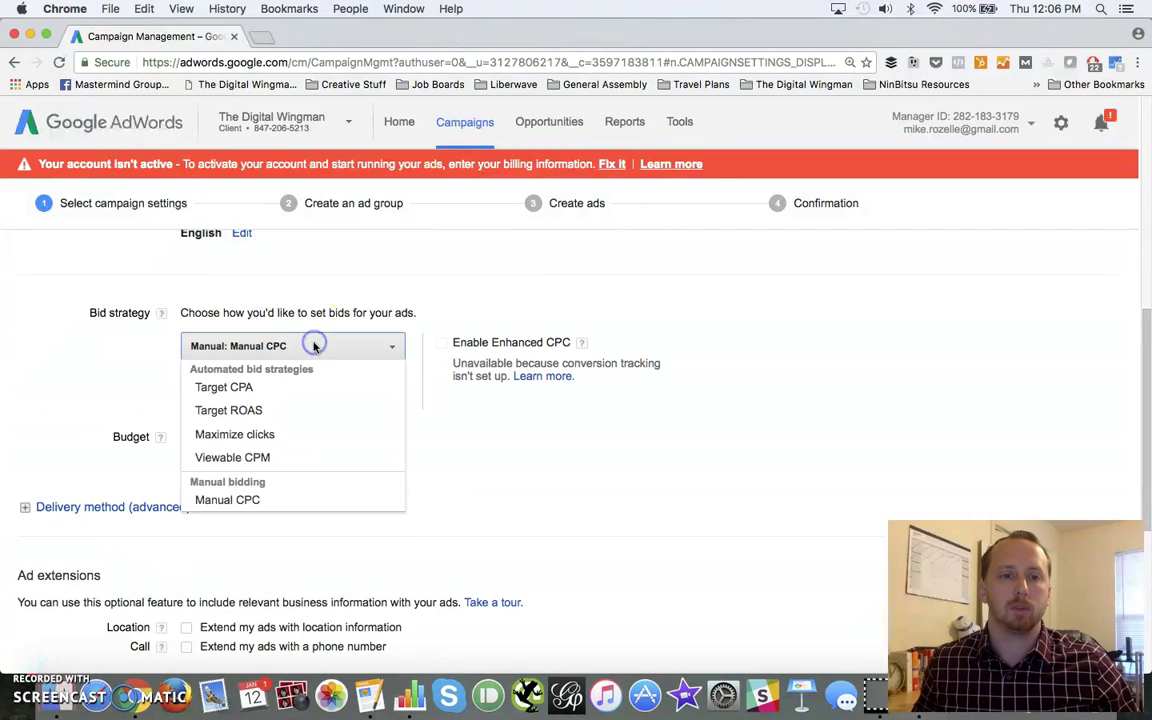
pyautogui.click(254, 389)
pyautogui.click(328, 346)
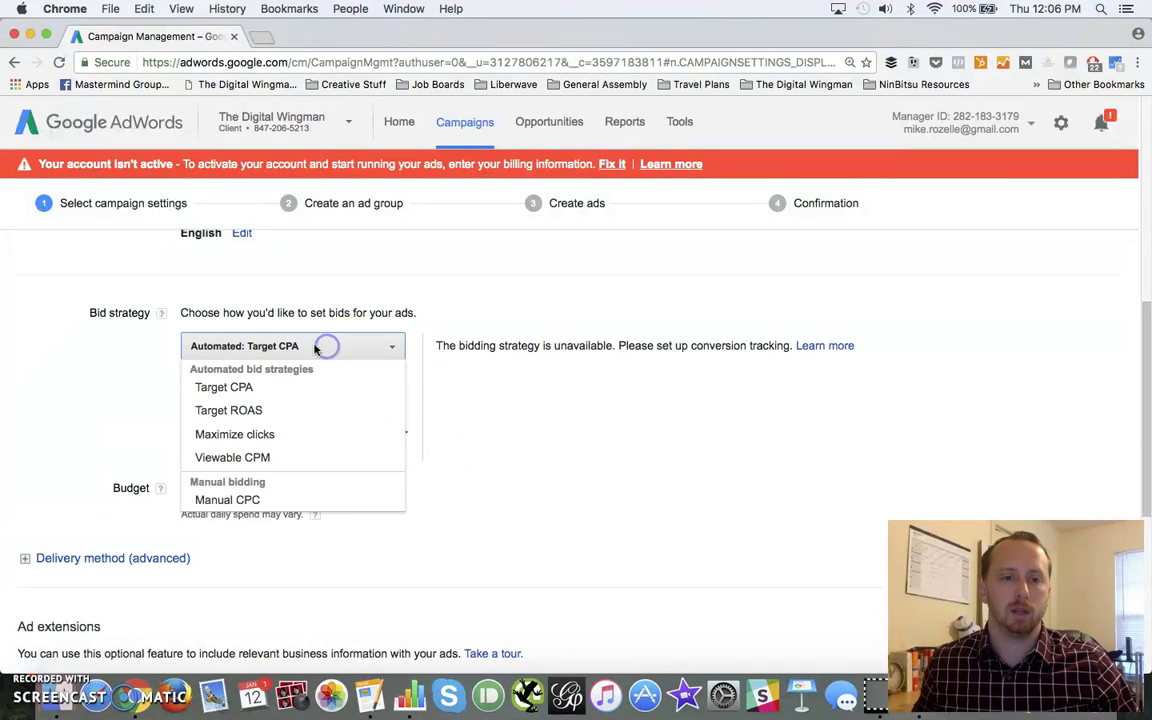
pyautogui.click(290, 458)
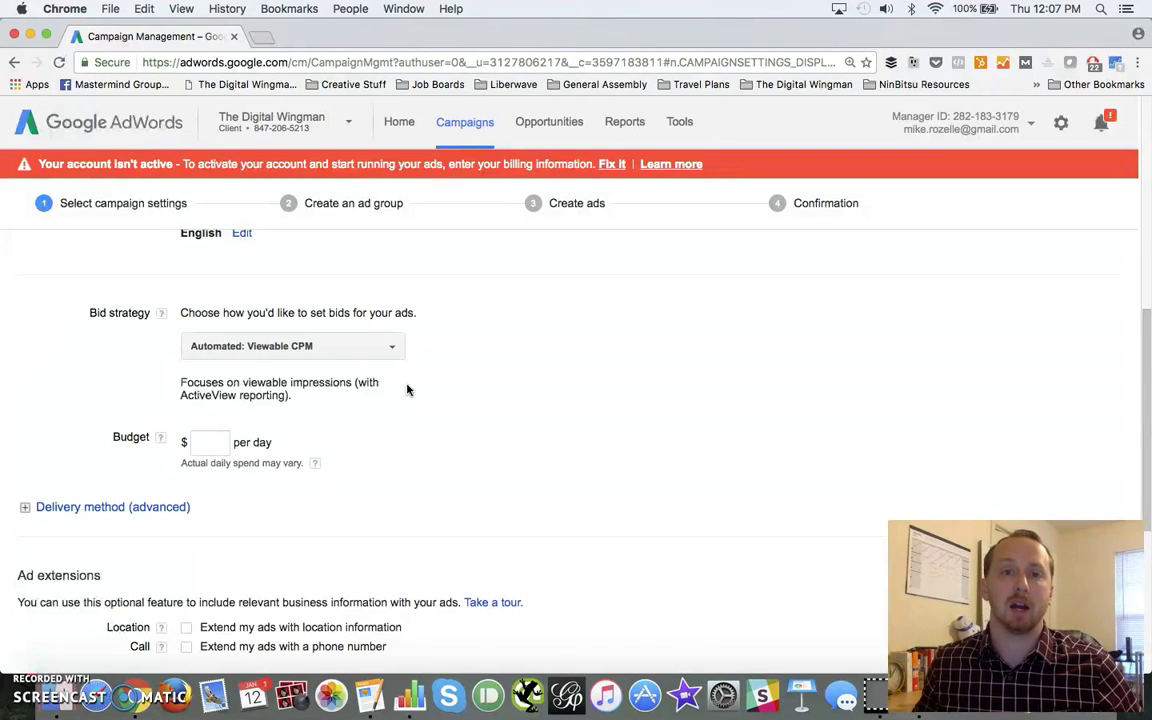
# Set the campaign budget to $10 per day.
pyautogui.click(222, 442)
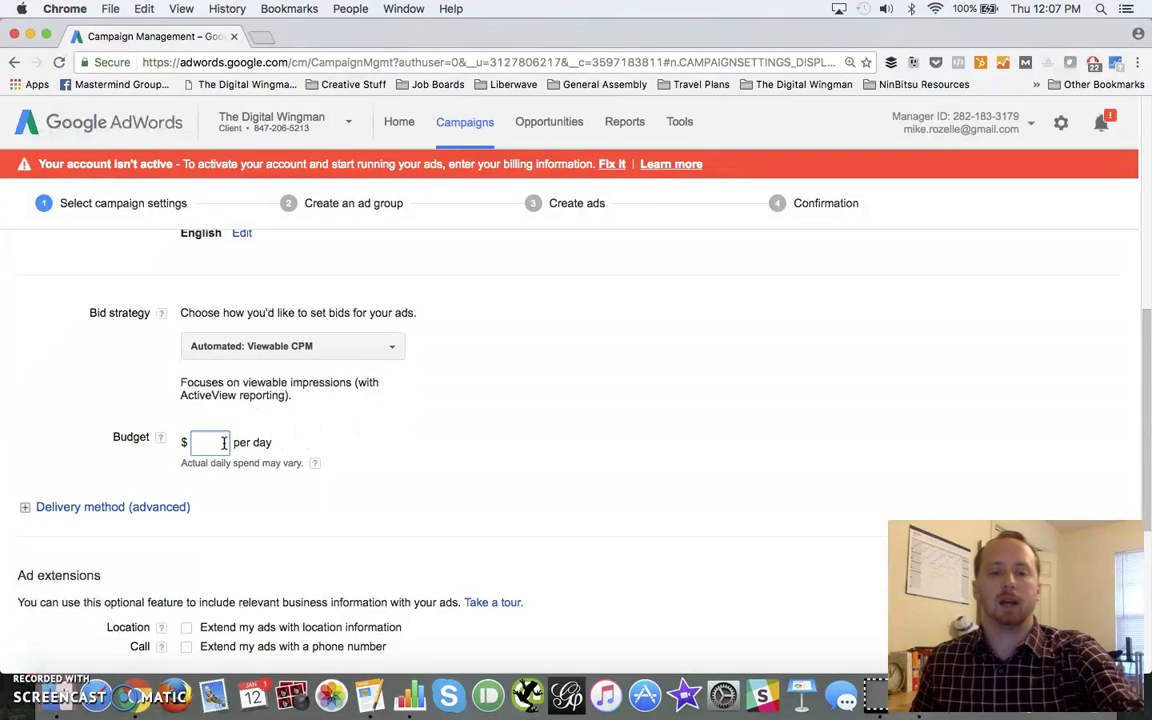
pyautogui.write('10')
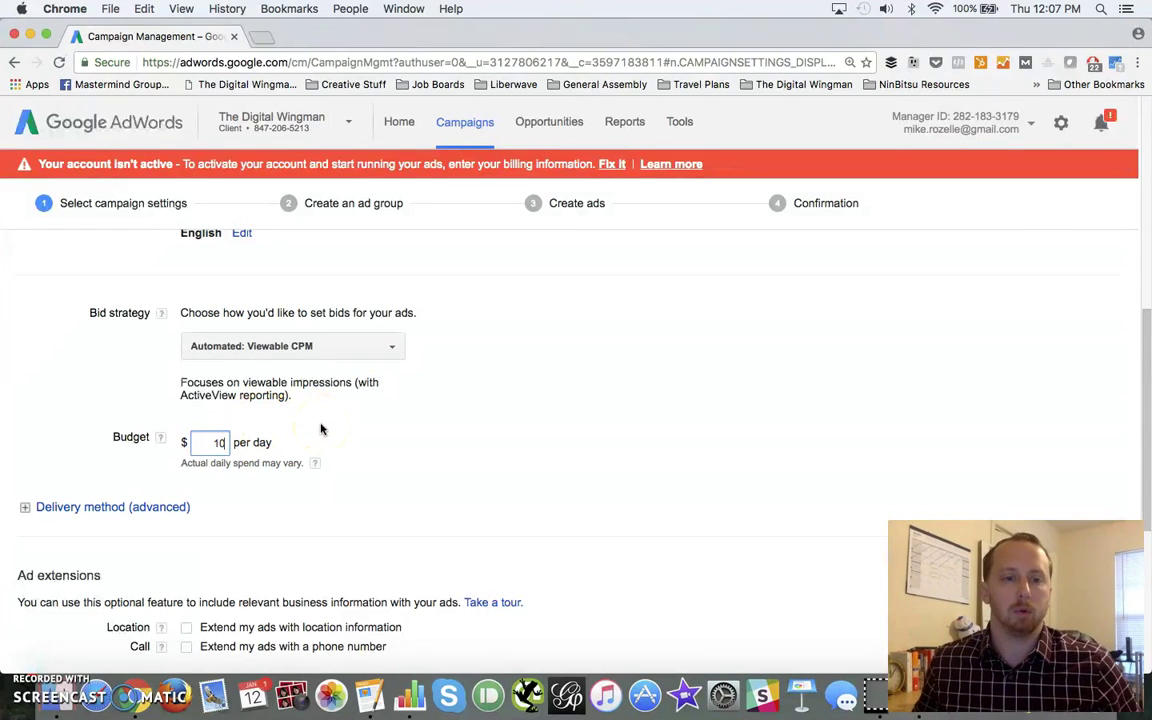
pyautogui.click(355, 418)
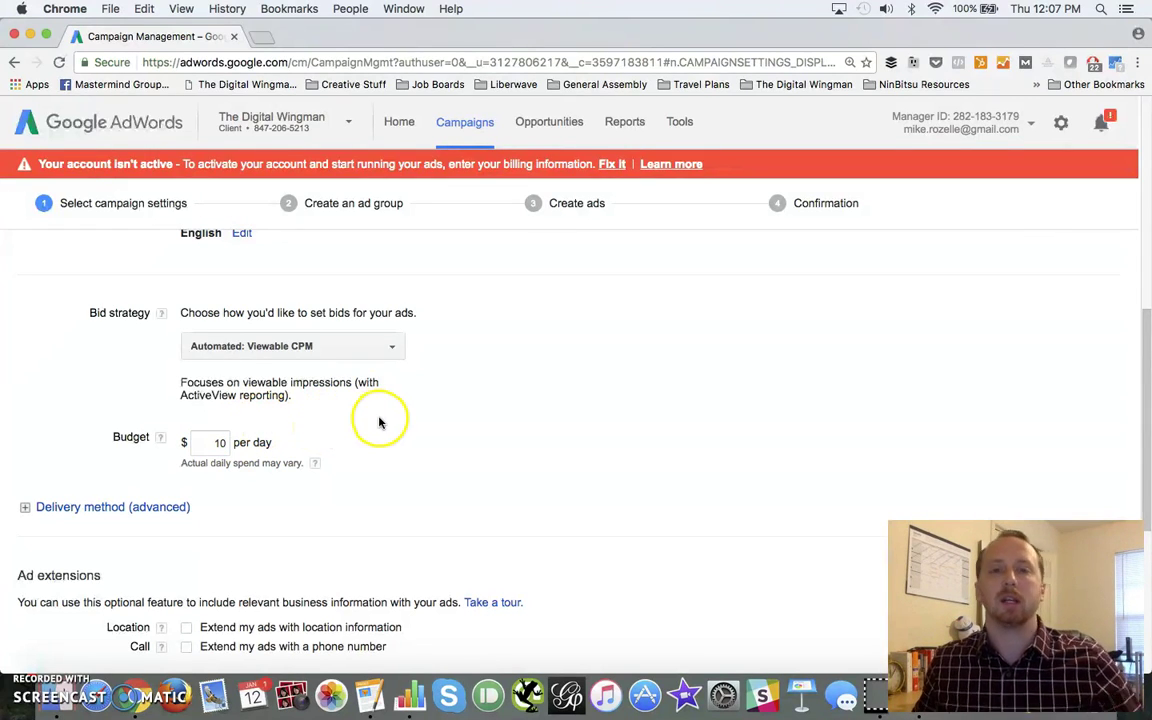
# Review the ad extension options and the start date, end date and ad scheduling settings.
pyautogui.scroll(-5, 382, 428)
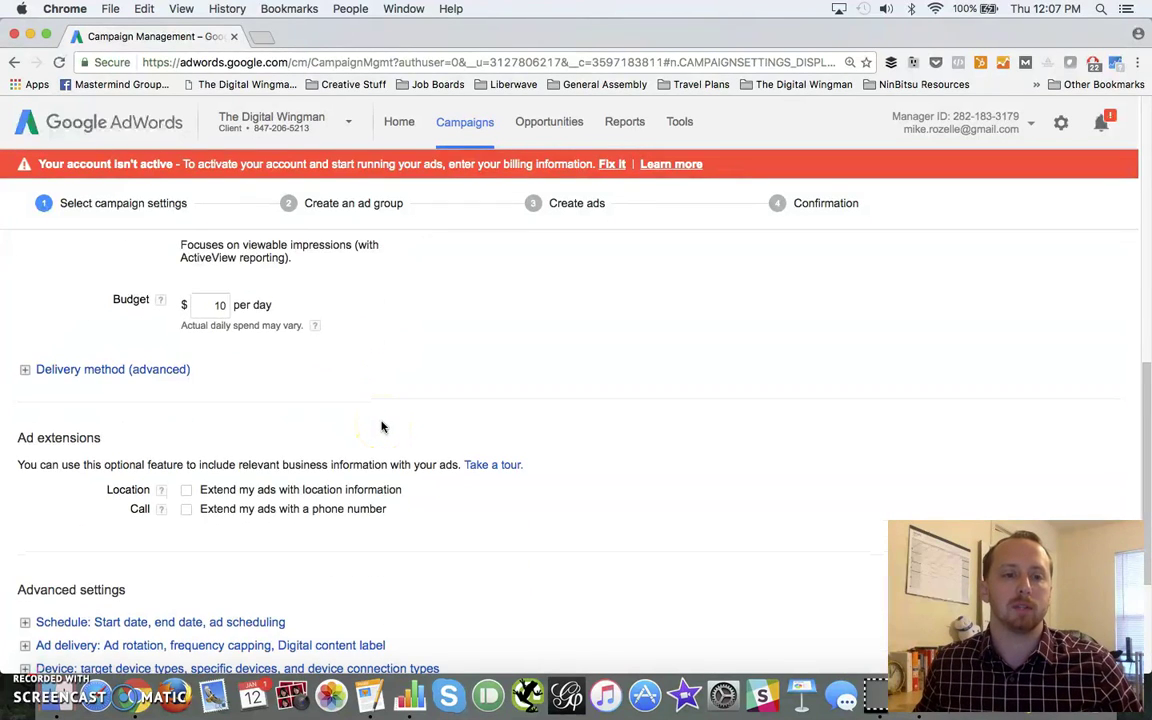
pyautogui.scroll(-1, 380, 415)
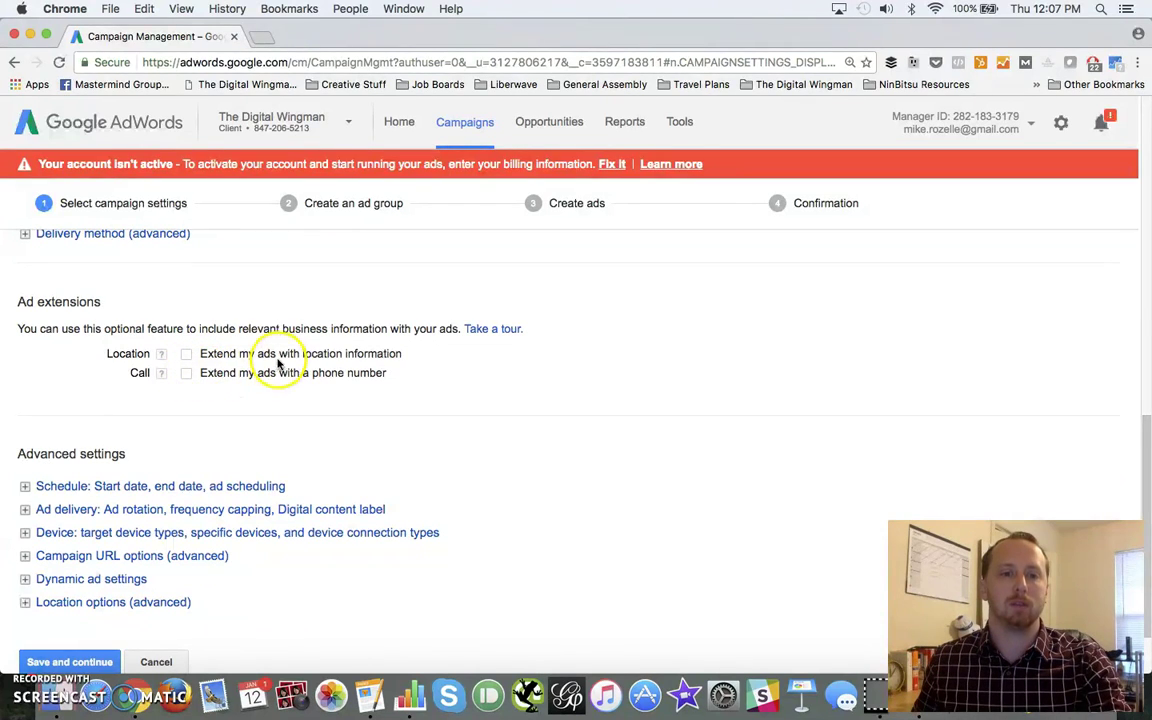
pyautogui.scroll(-1, 283, 367)
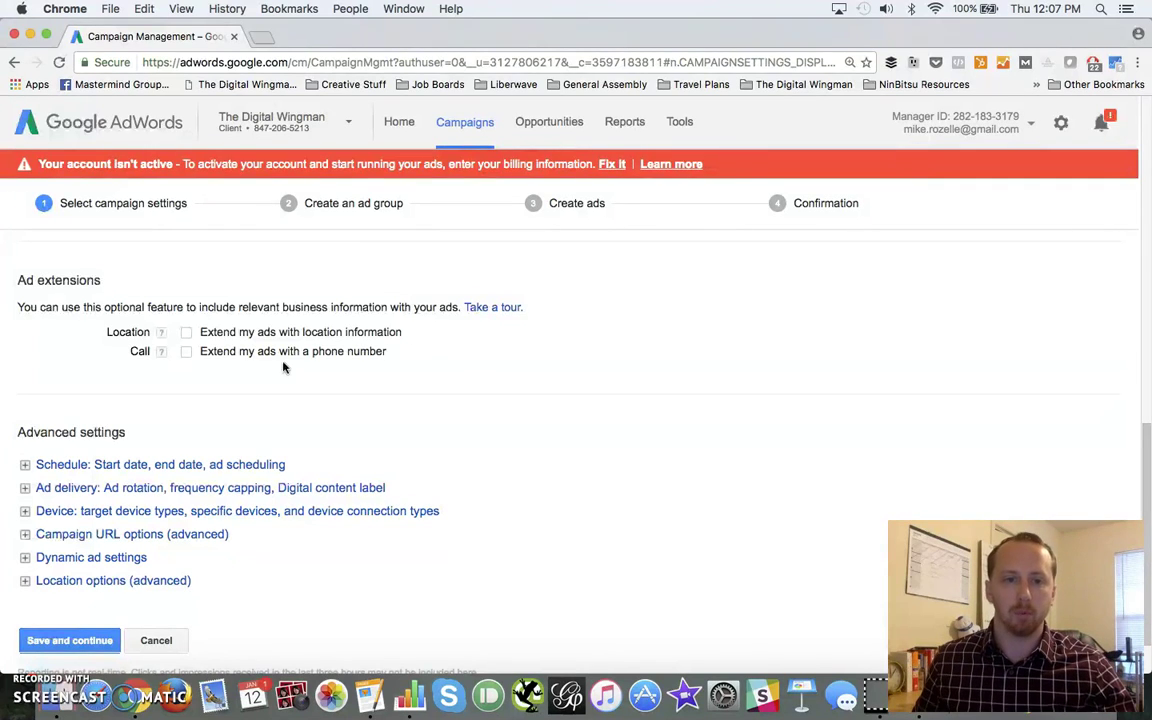
pyautogui.click(274, 350)
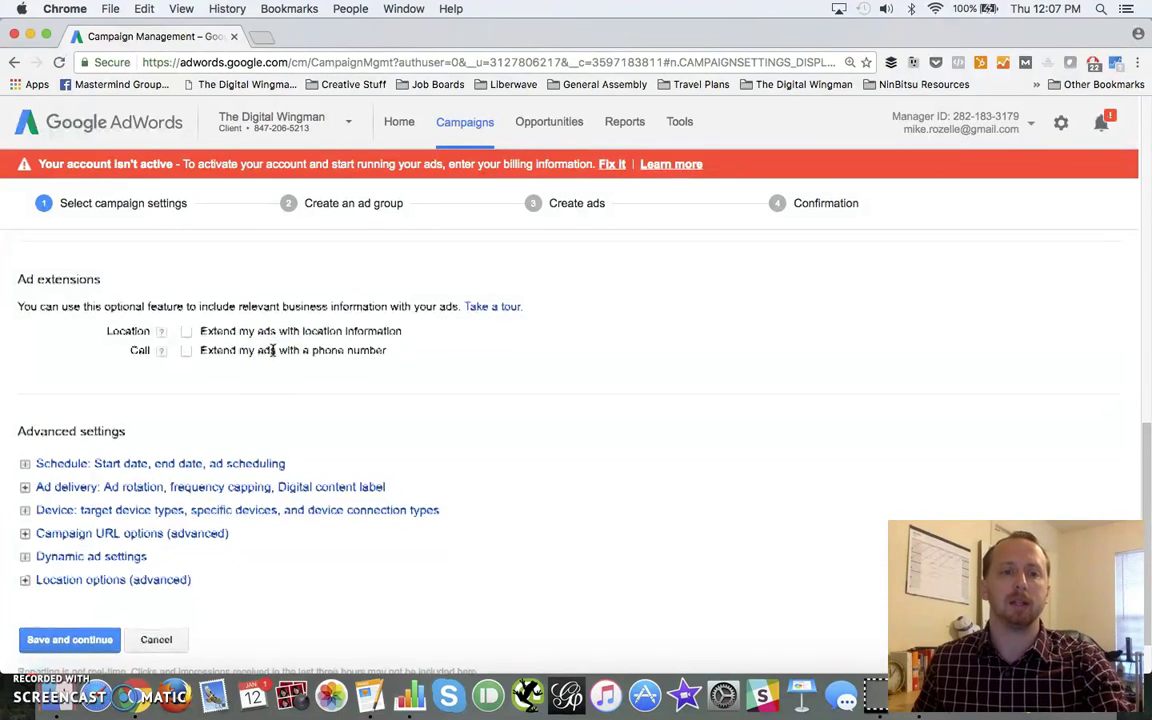
pyautogui.scroll(-2, 273, 350)
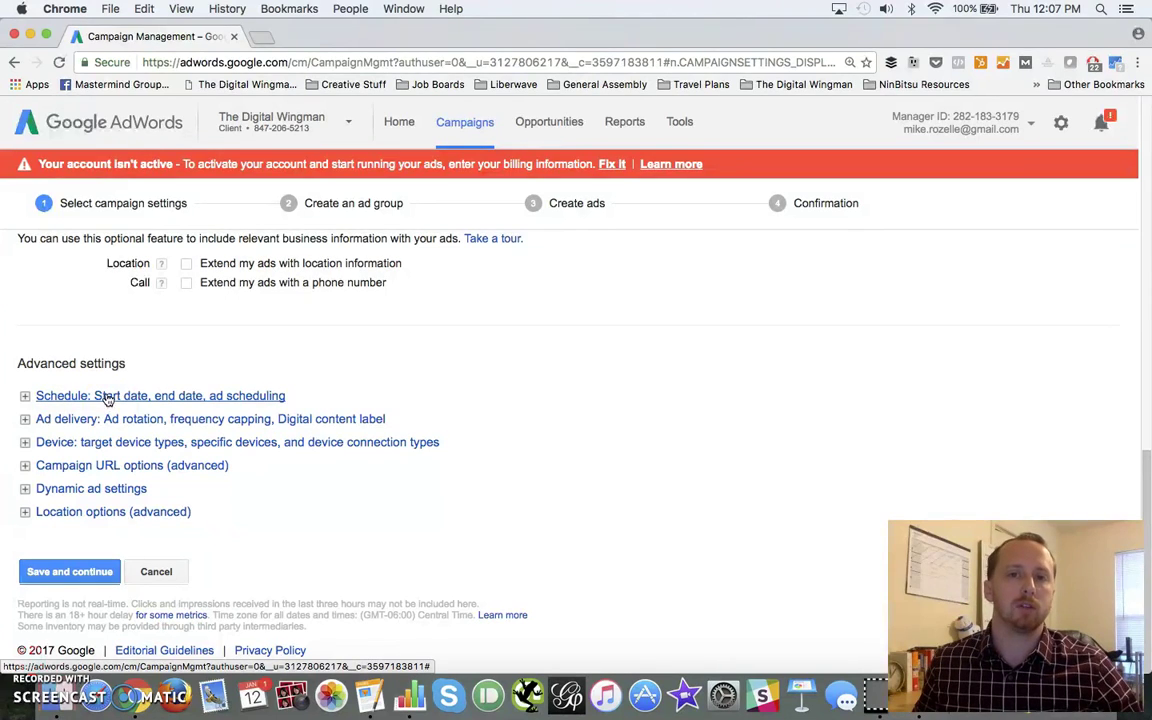
pyautogui.click(82, 400)
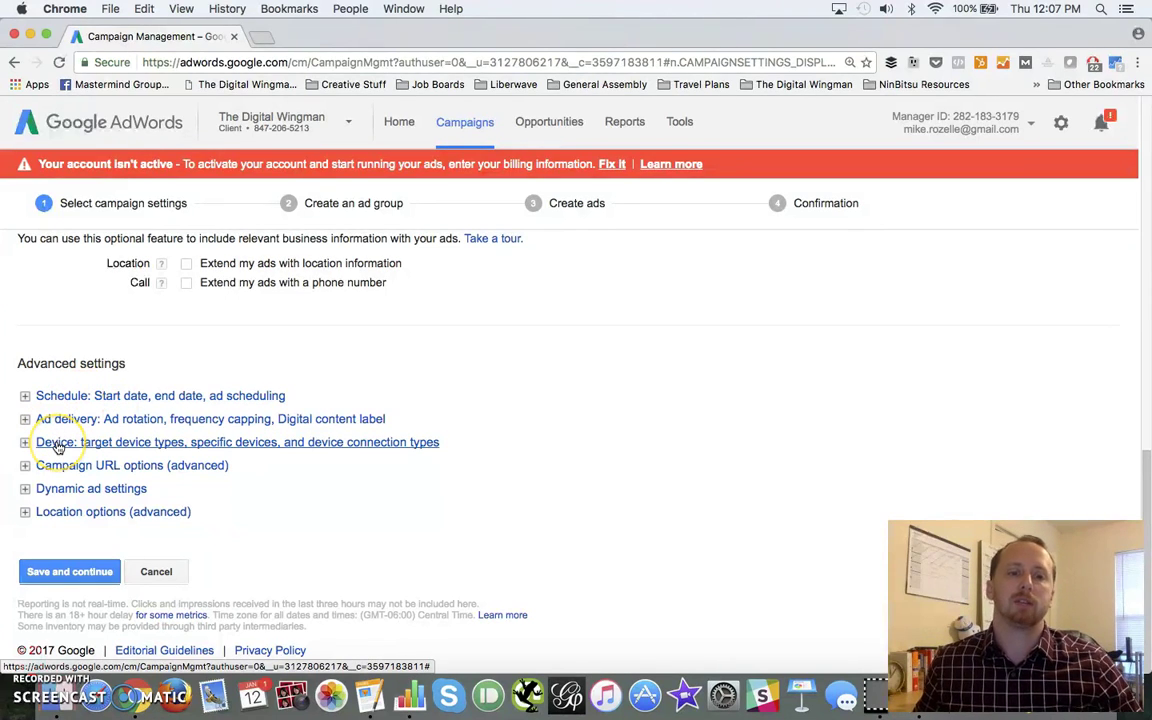
pyautogui.click(26, 396)
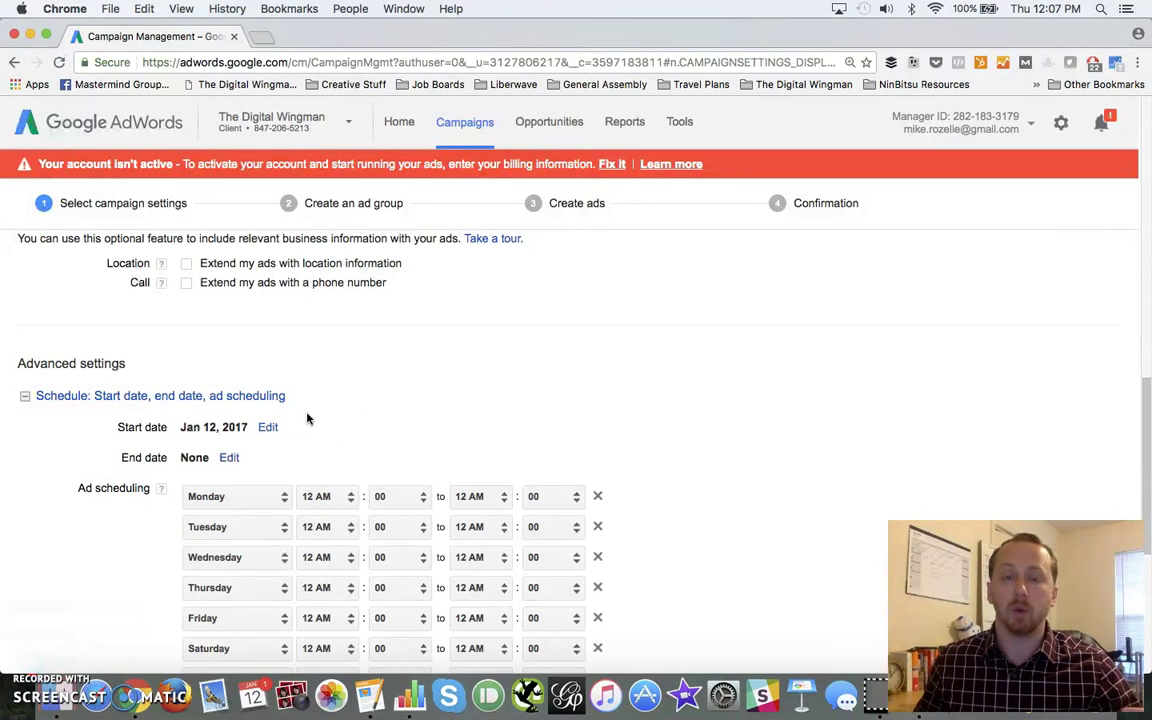
pyautogui.click(25, 397)
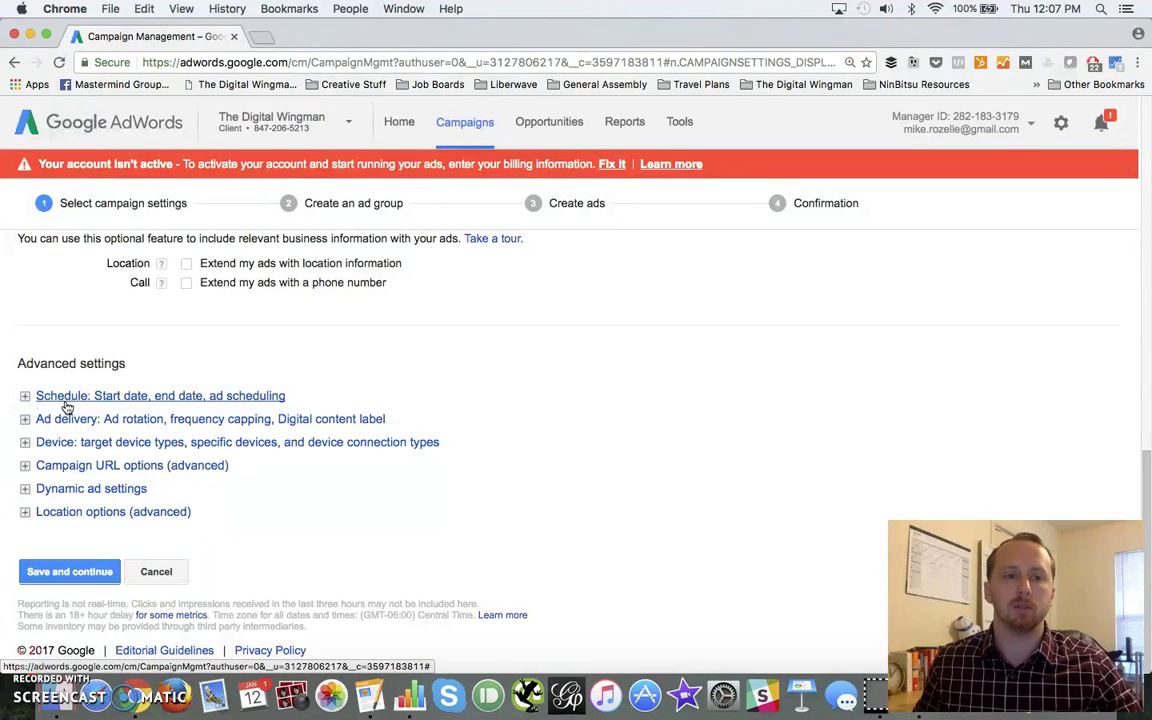
# Set the campaign's ad rotation to Rotate indefinitely in the ad delivery settings.
pyautogui.click(25, 421)
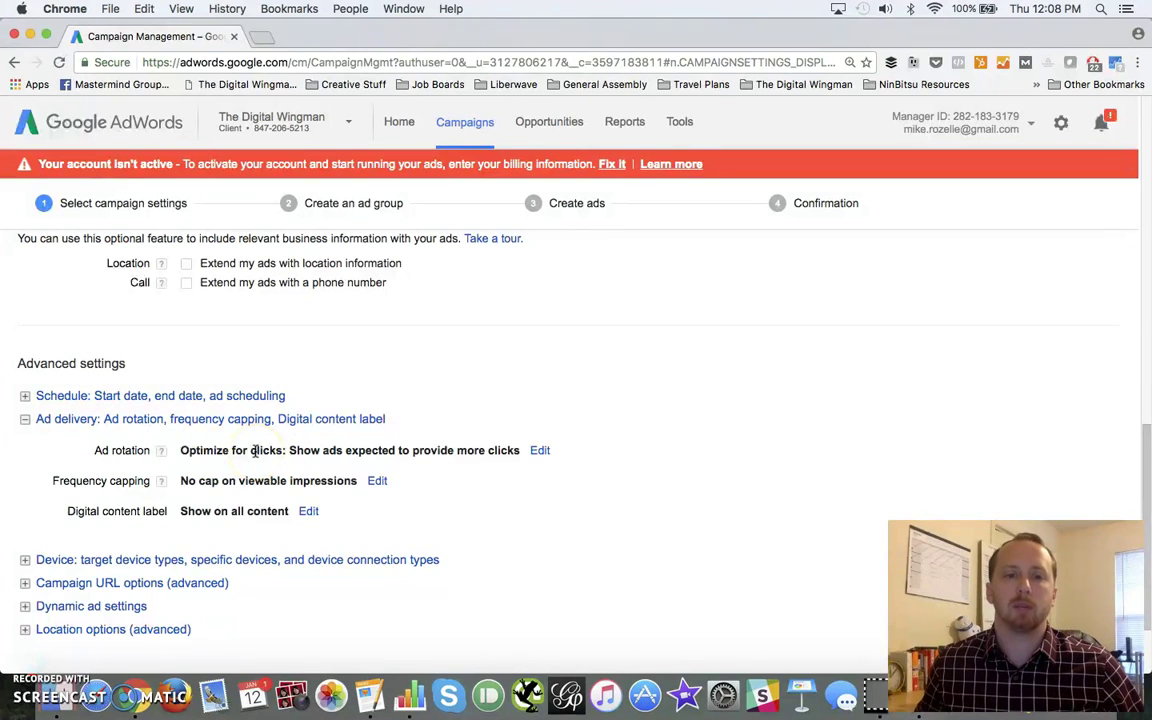
pyautogui.click(161, 450)
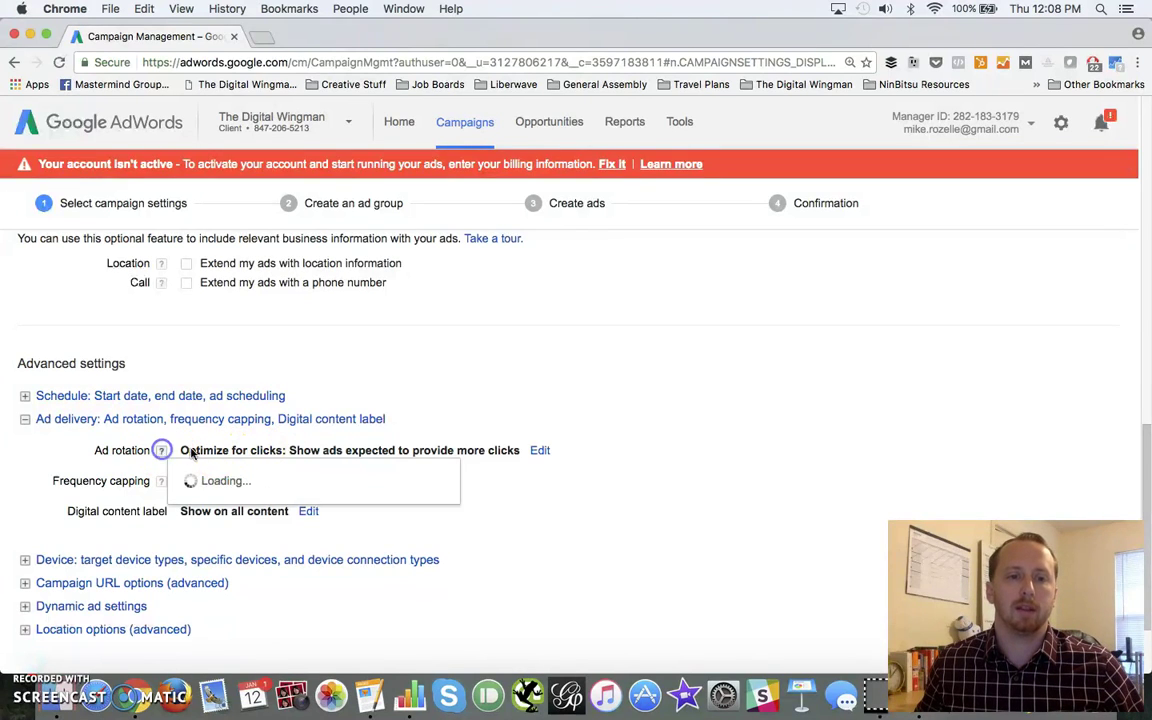
pyautogui.click(541, 452)
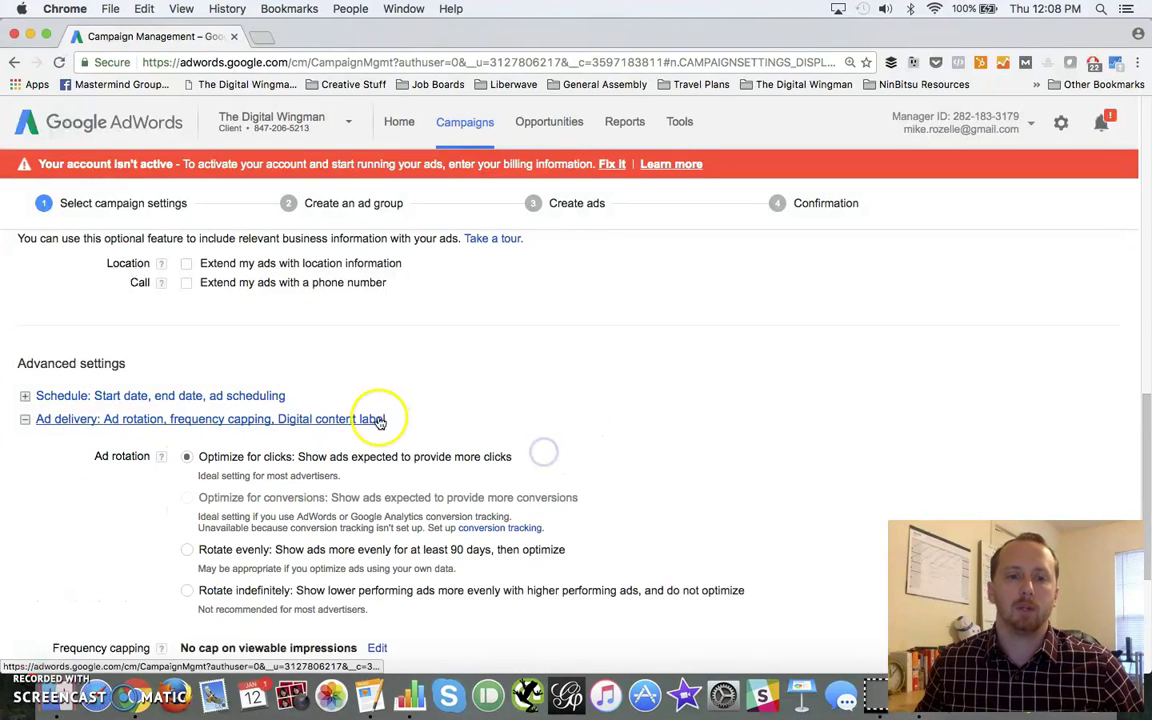
pyautogui.scroll(-1, 378, 421)
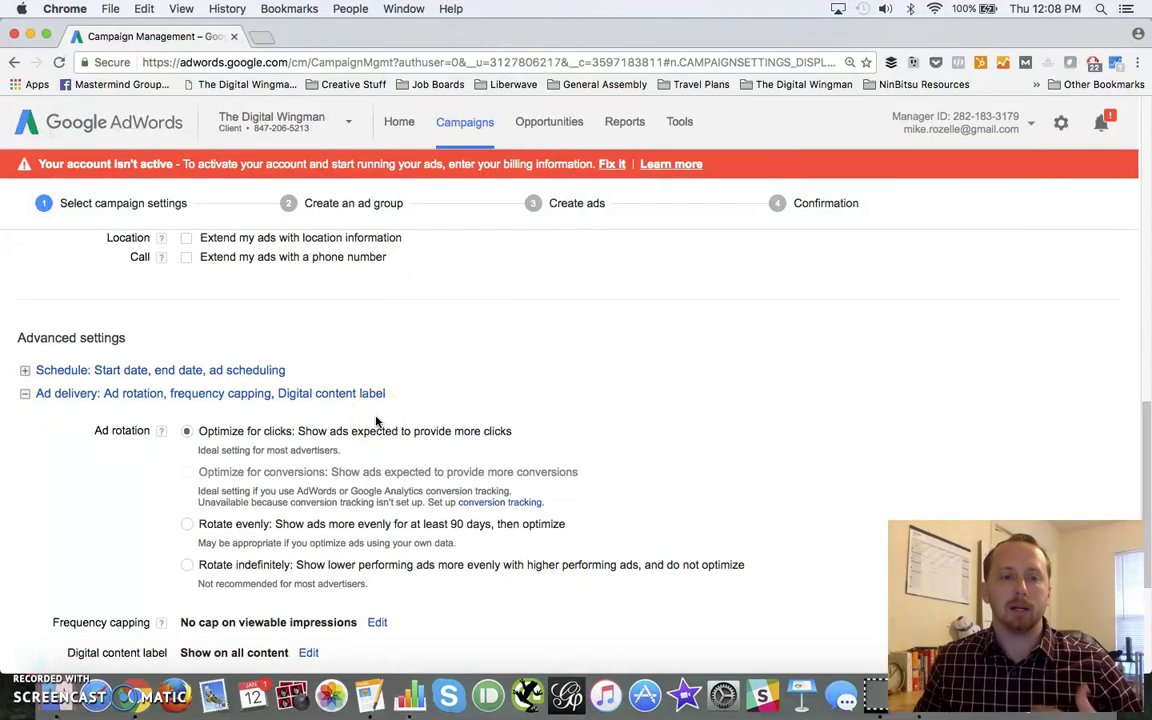
pyautogui.click(379, 413)
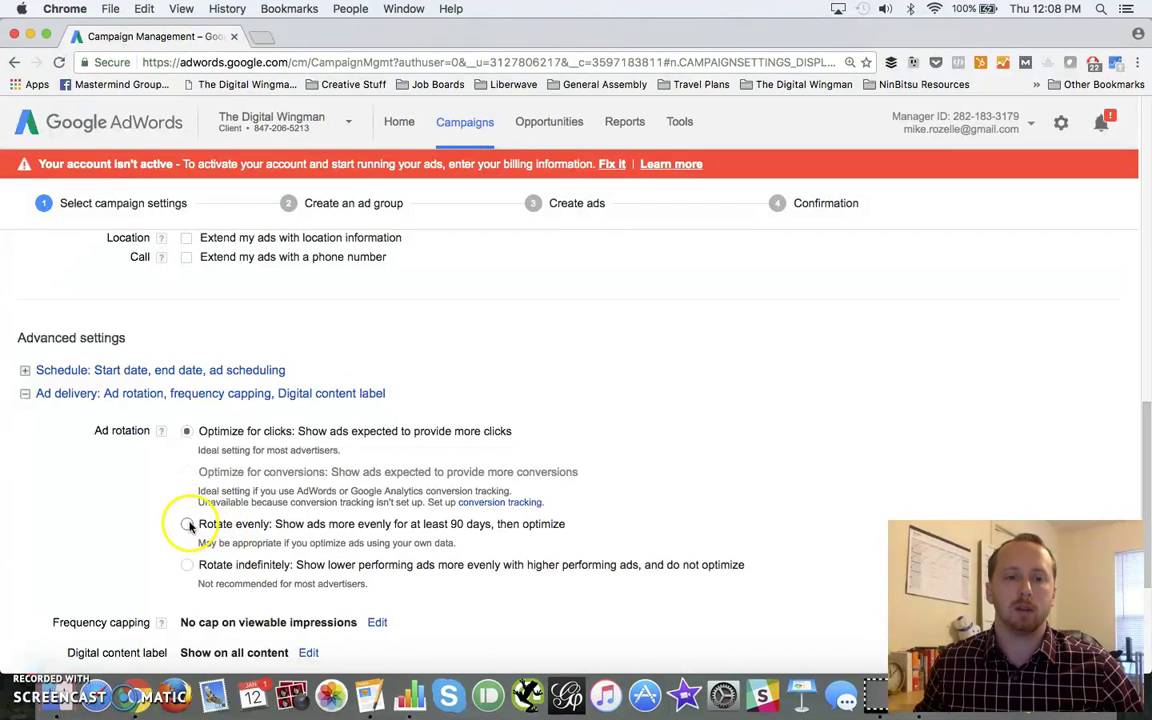
pyautogui.click(188, 525)
pyautogui.click(188, 567)
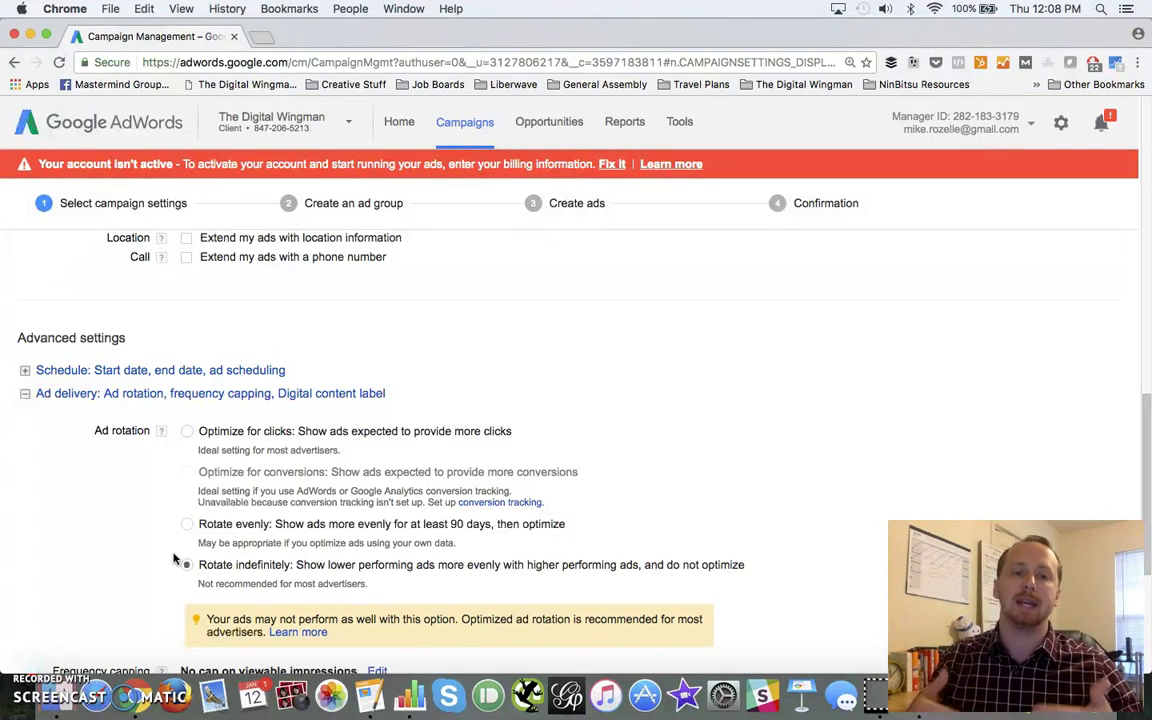
pyautogui.click(189, 526)
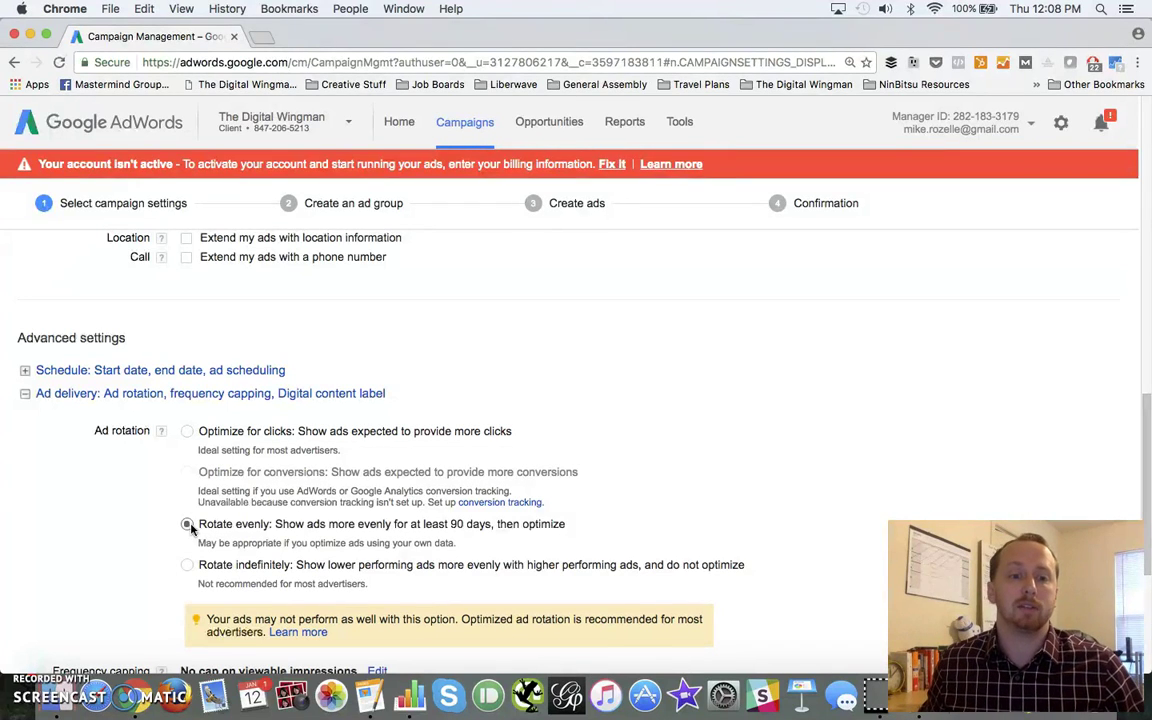
pyautogui.click(186, 565)
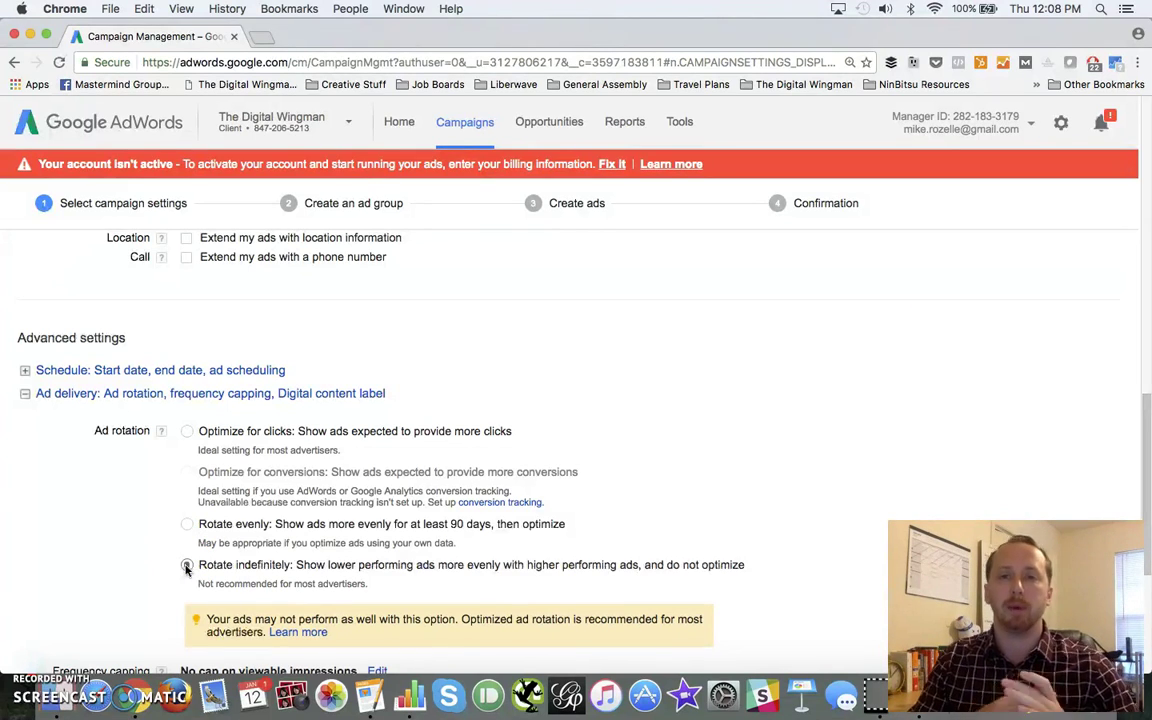
pyautogui.scroll(1, 240, 560)
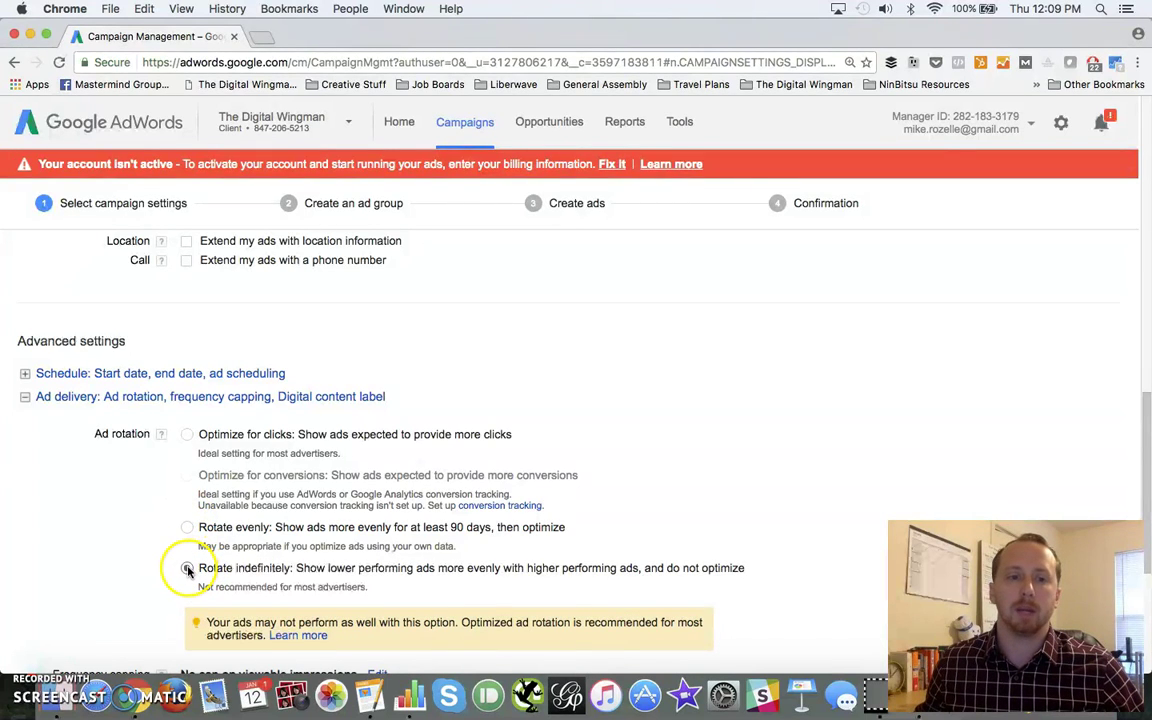
# Turn on frequency capping for the campaign with a limit of 7 viewable impressions.
pyautogui.scroll(-3, 590, 390)
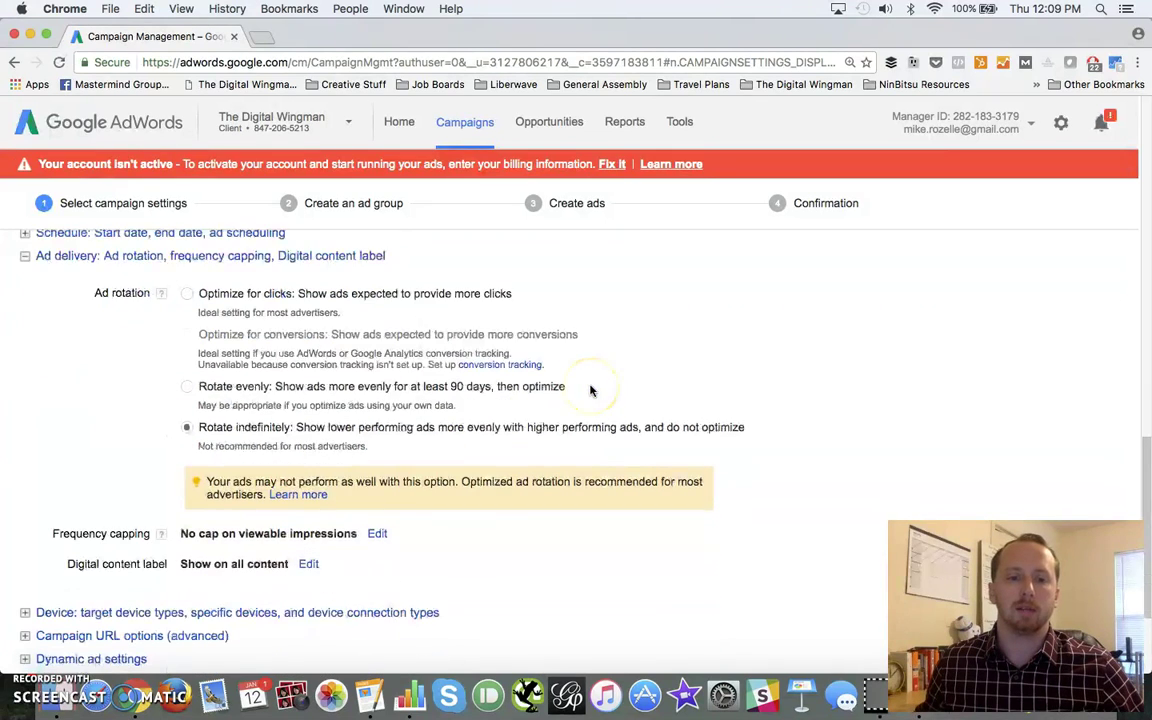
pyautogui.click(377, 528)
pyautogui.scroll(-1, 475, 515)
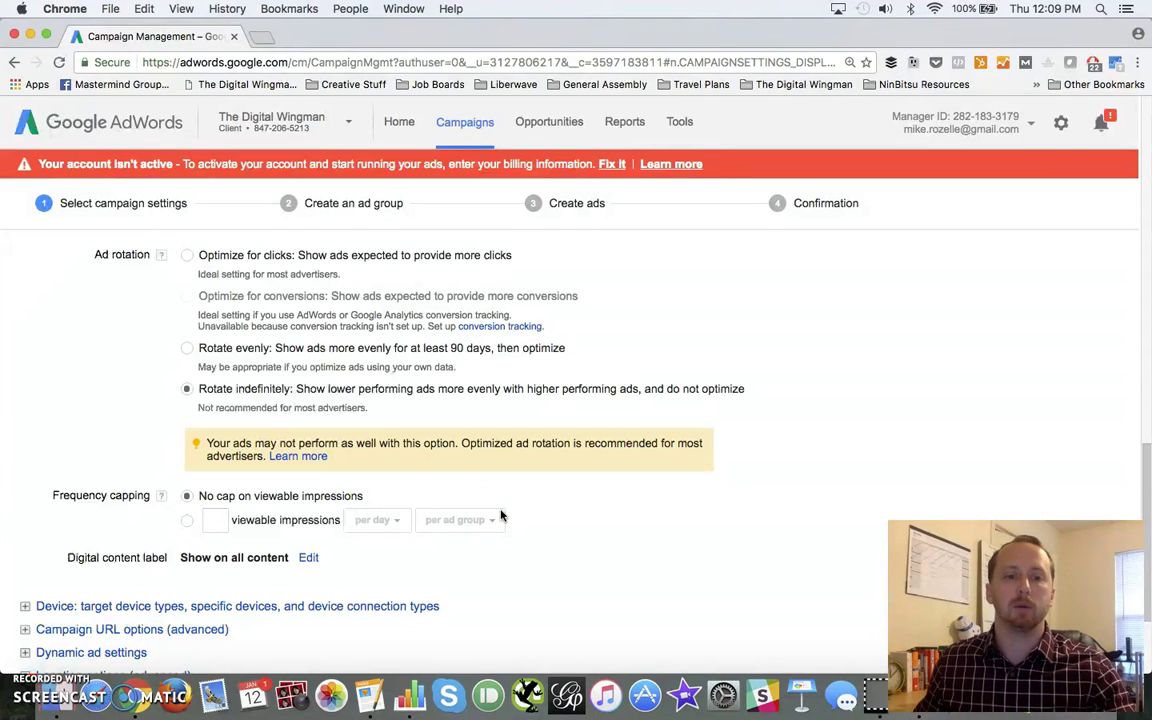
pyautogui.click(189, 524)
pyautogui.click(218, 522)
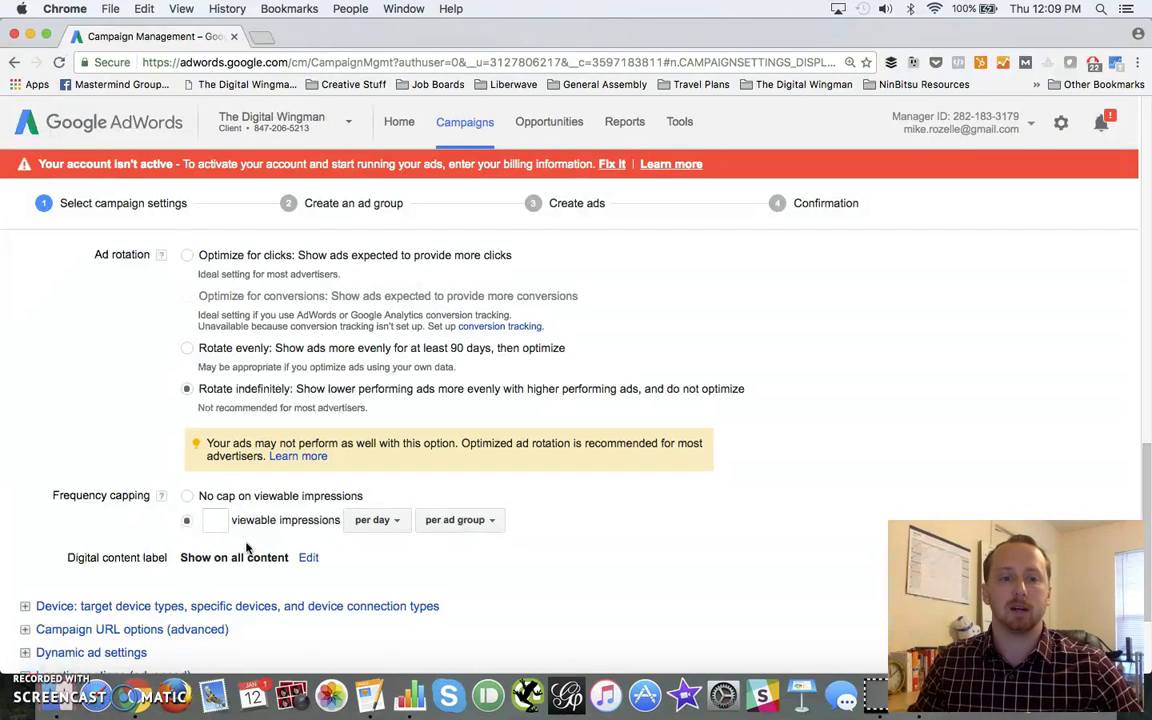
pyautogui.click(214, 518)
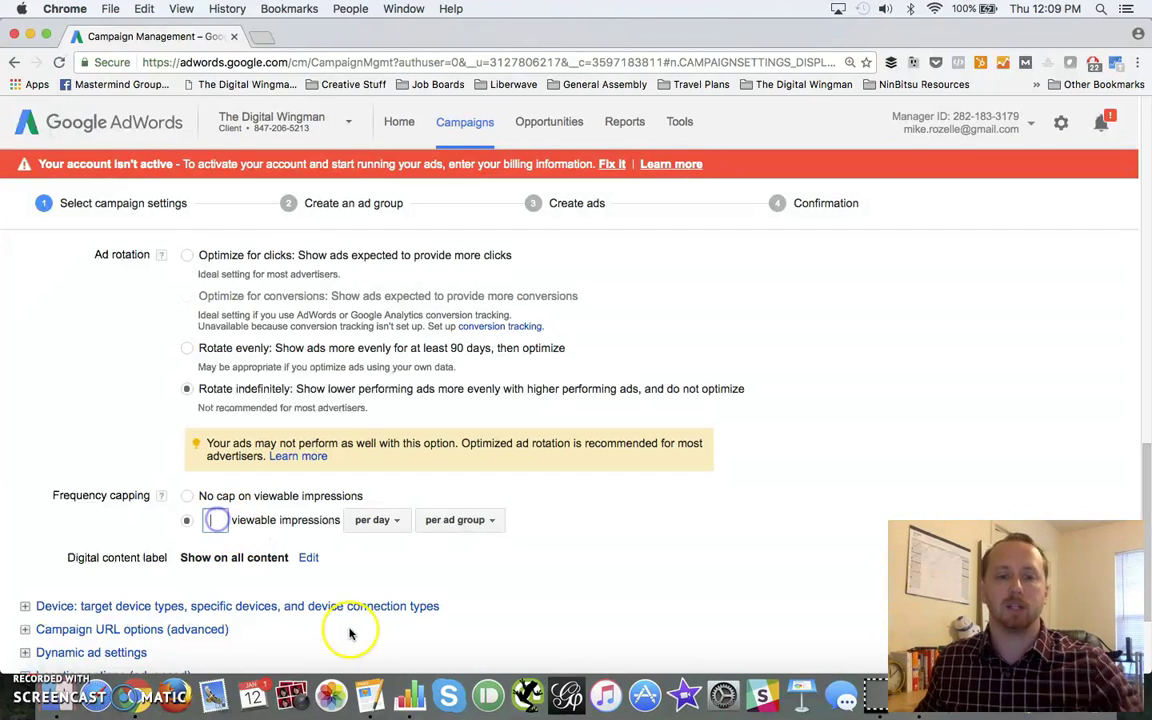
pyautogui.write('7')
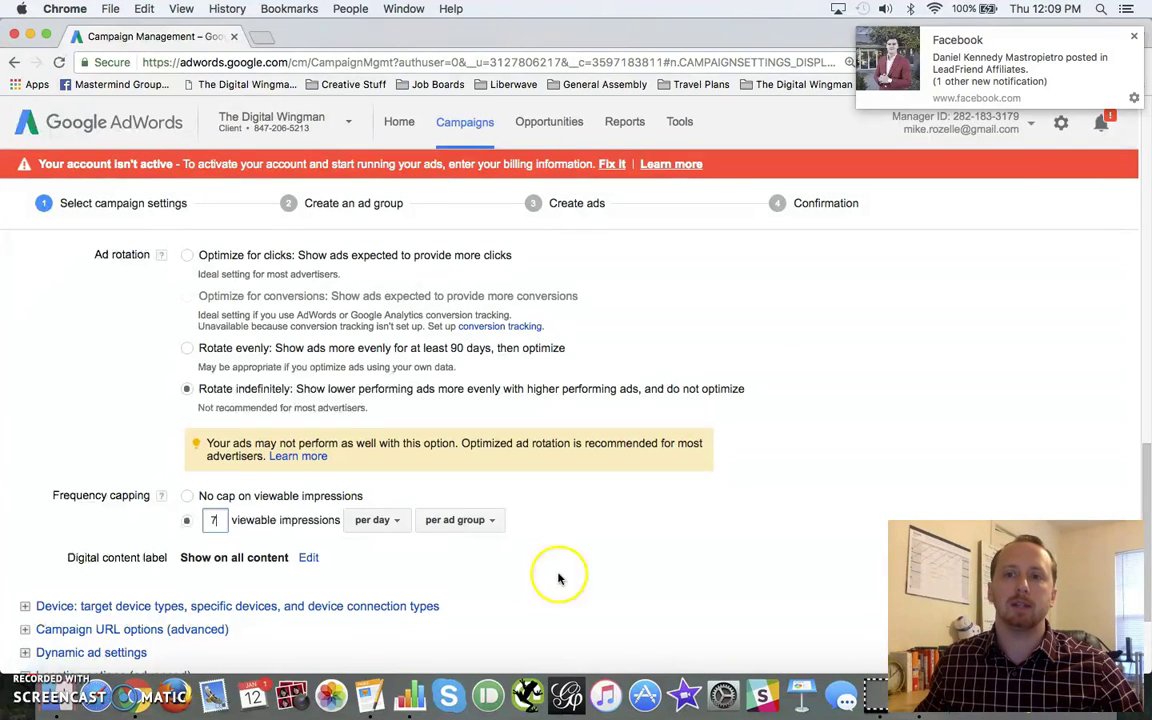
pyautogui.click(1133, 38)
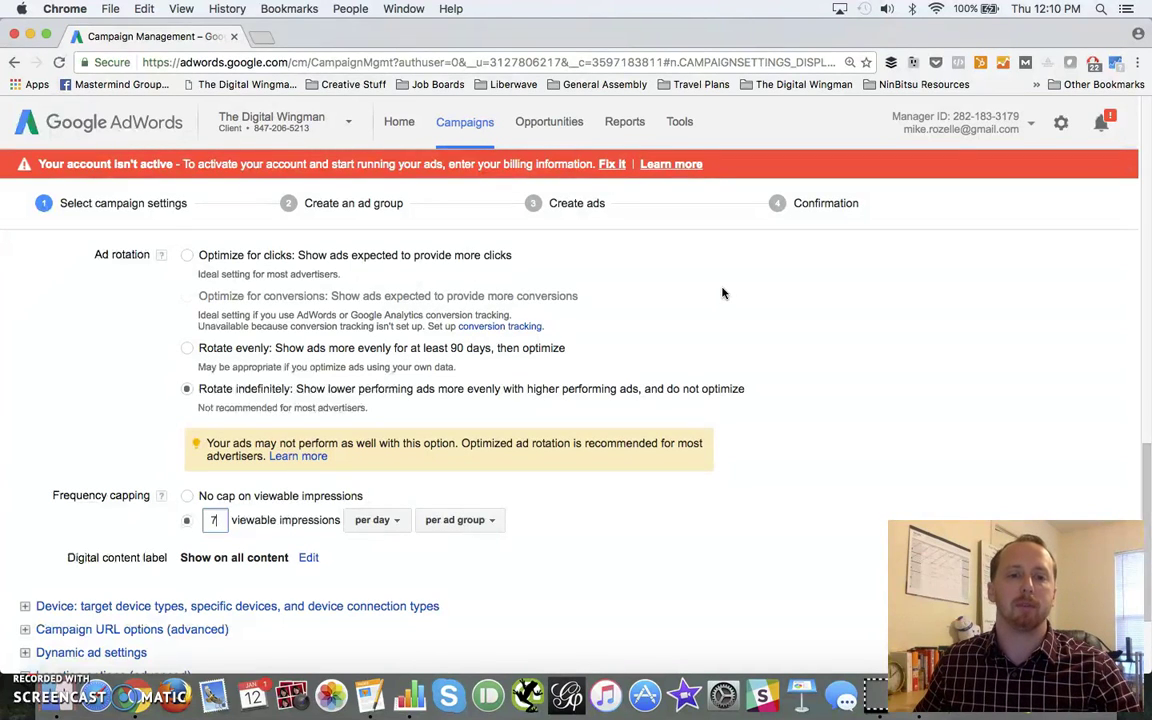
# Review the time period and level choices for the frequency cap, keeping it per day and per ad group.
pyautogui.click(401, 520)
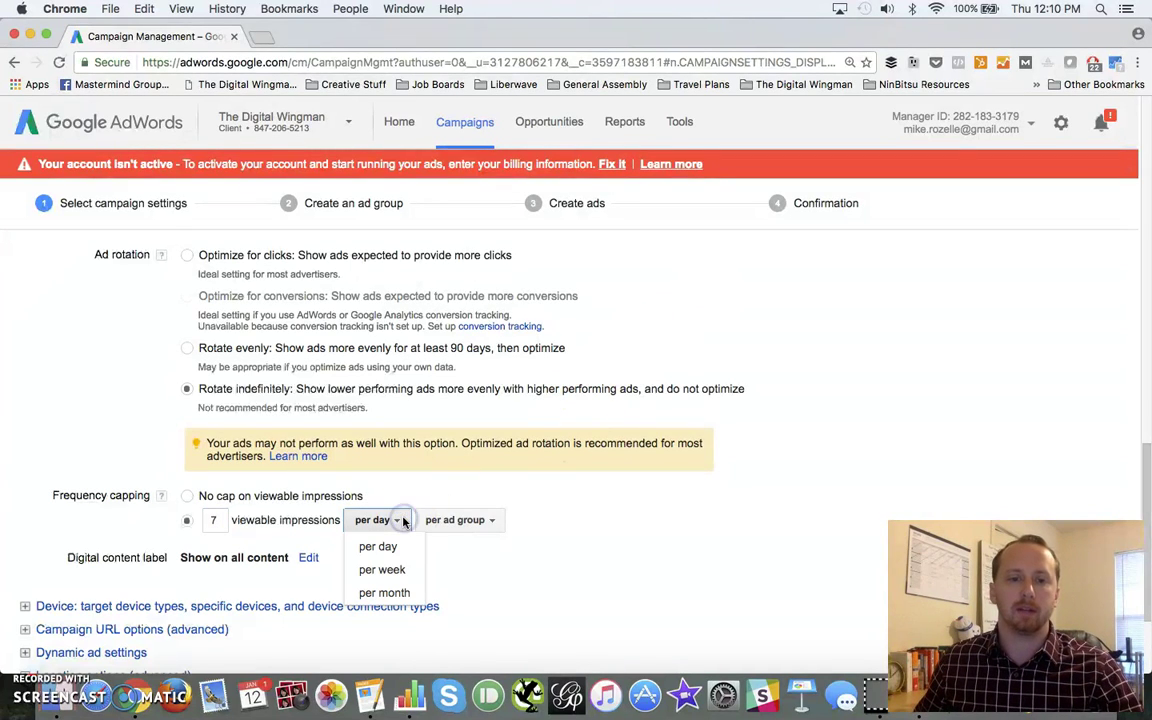
pyautogui.click(455, 522)
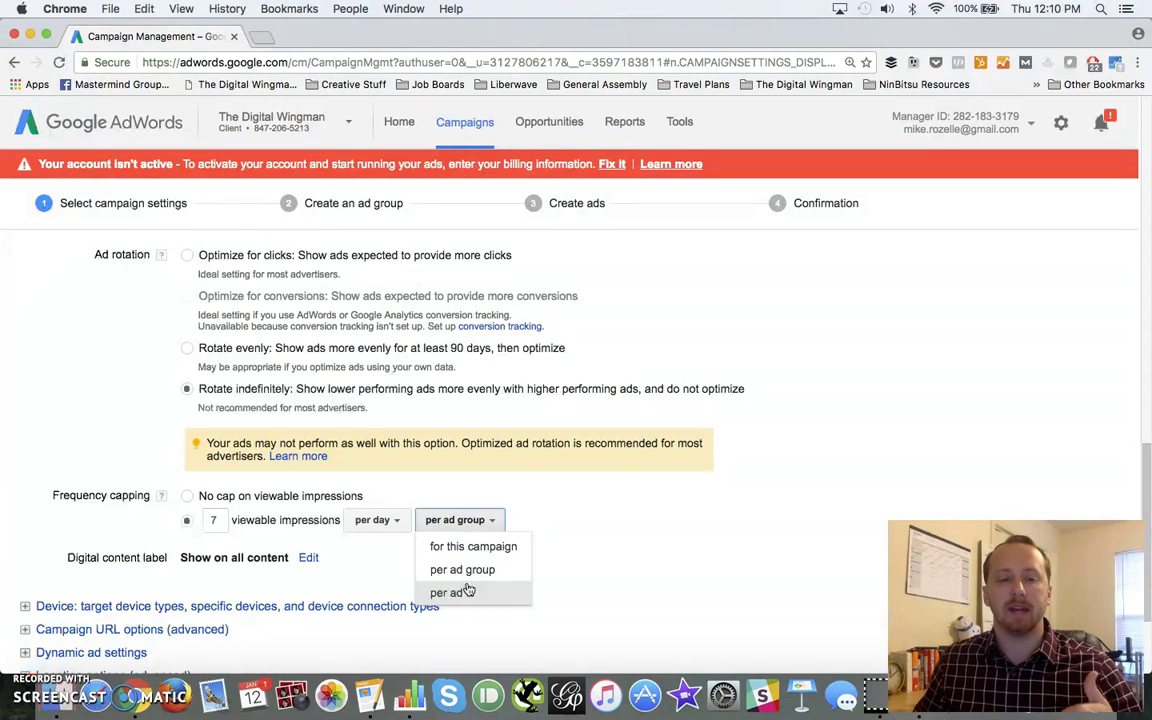
pyautogui.click(233, 525)
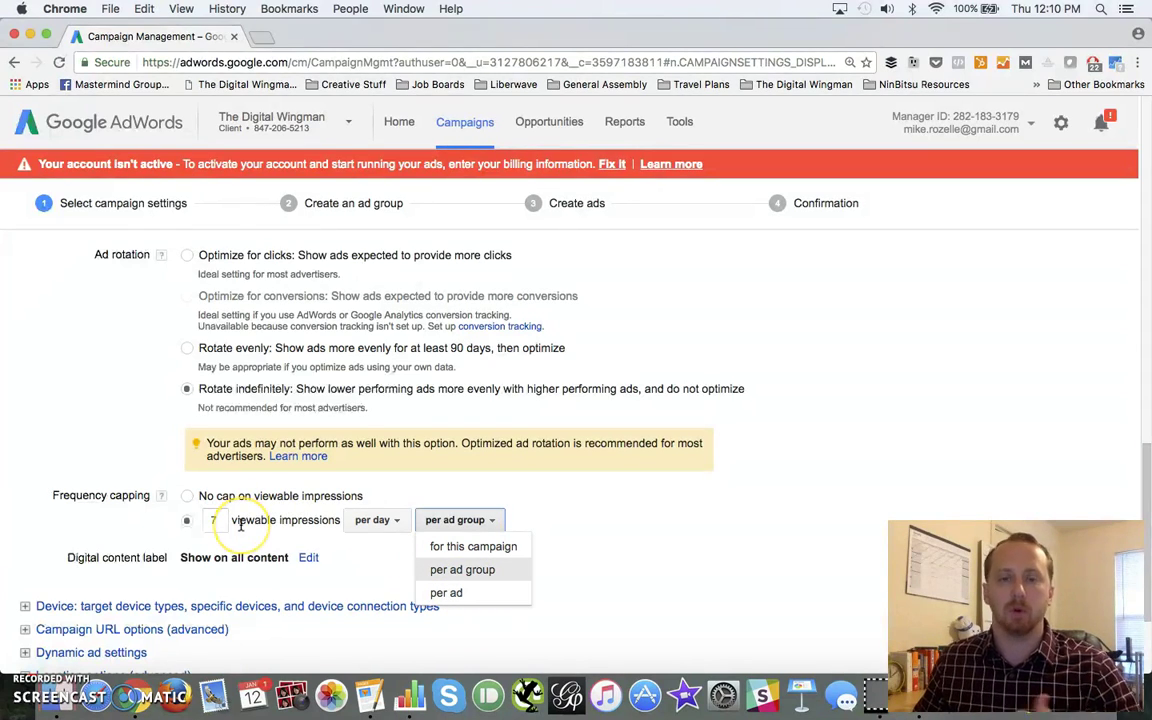
pyautogui.click(552, 506)
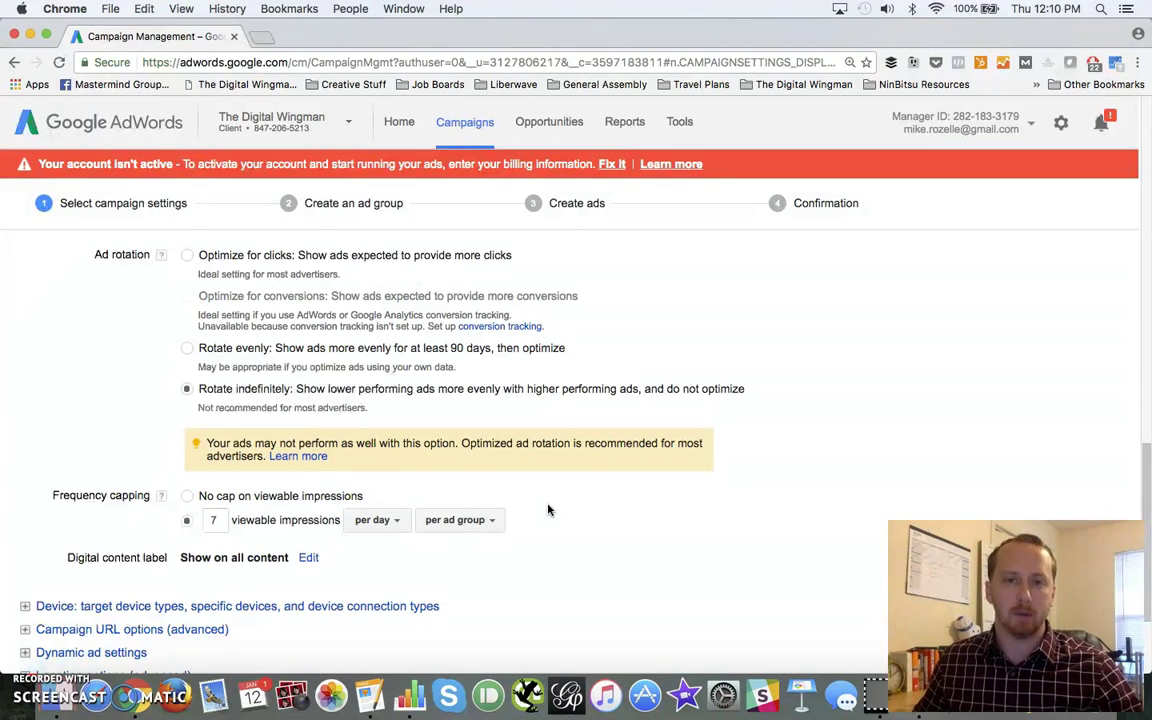
pyautogui.click(297, 513)
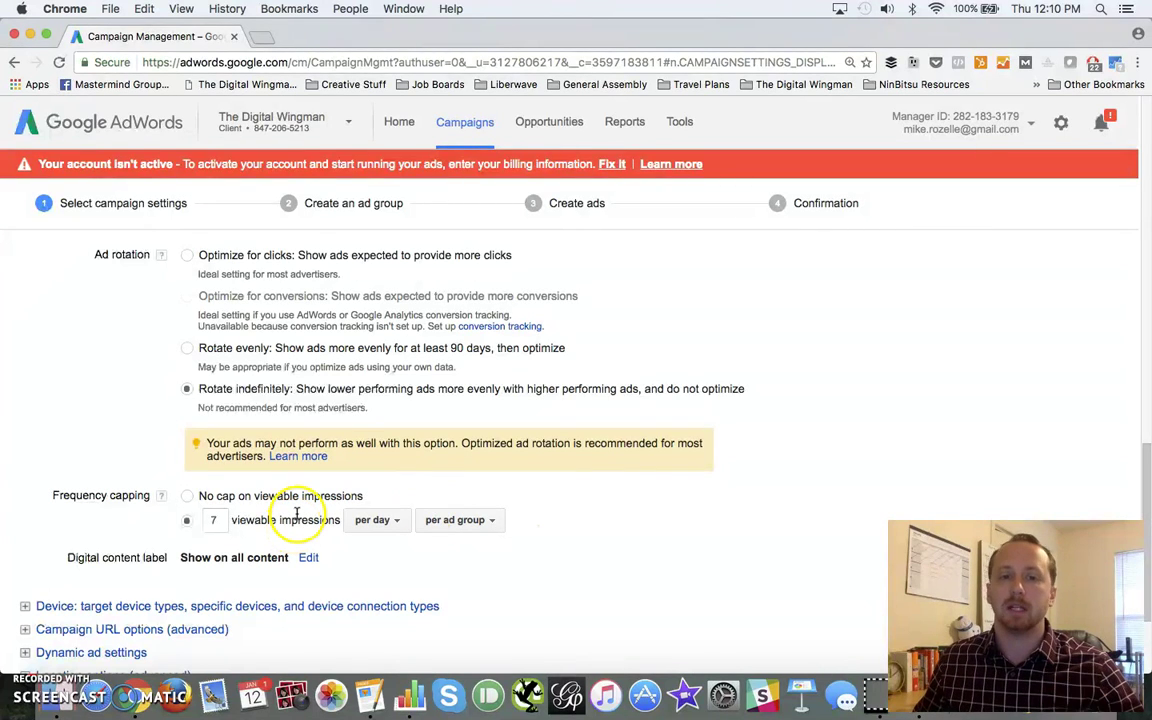
# Review the device targeting options for computers, mobile and tablet, and collapse the section again.
pyautogui.scroll(-4, 290, 510)
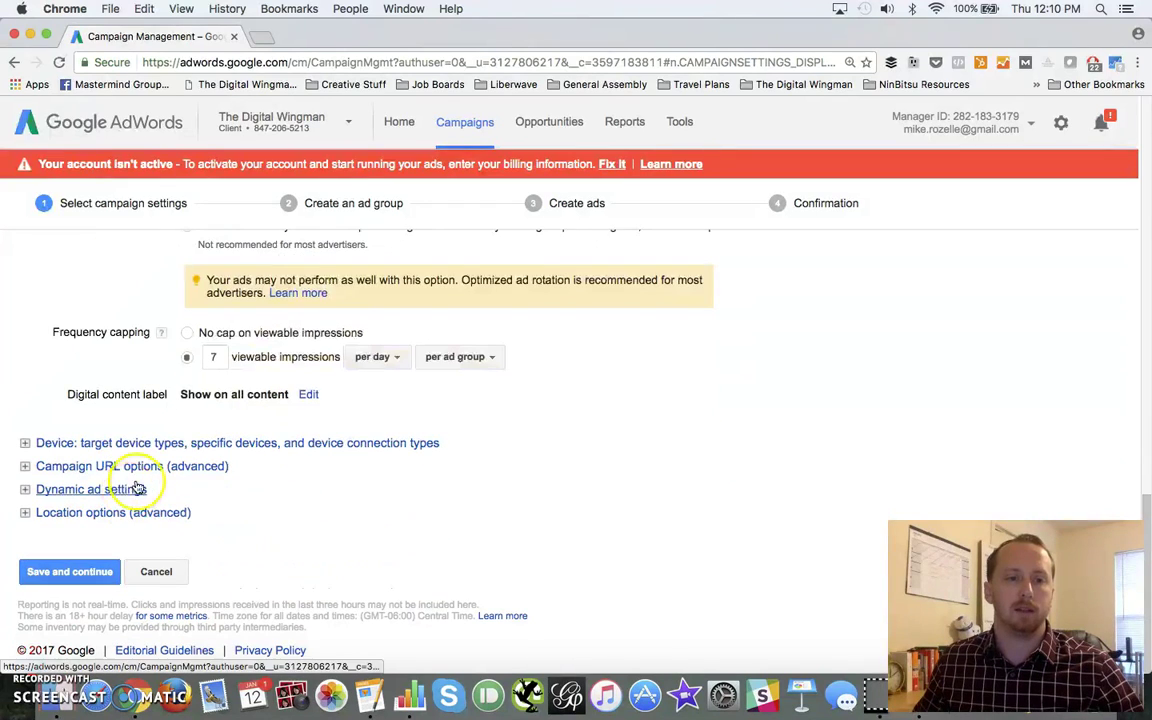
pyautogui.click(25, 443)
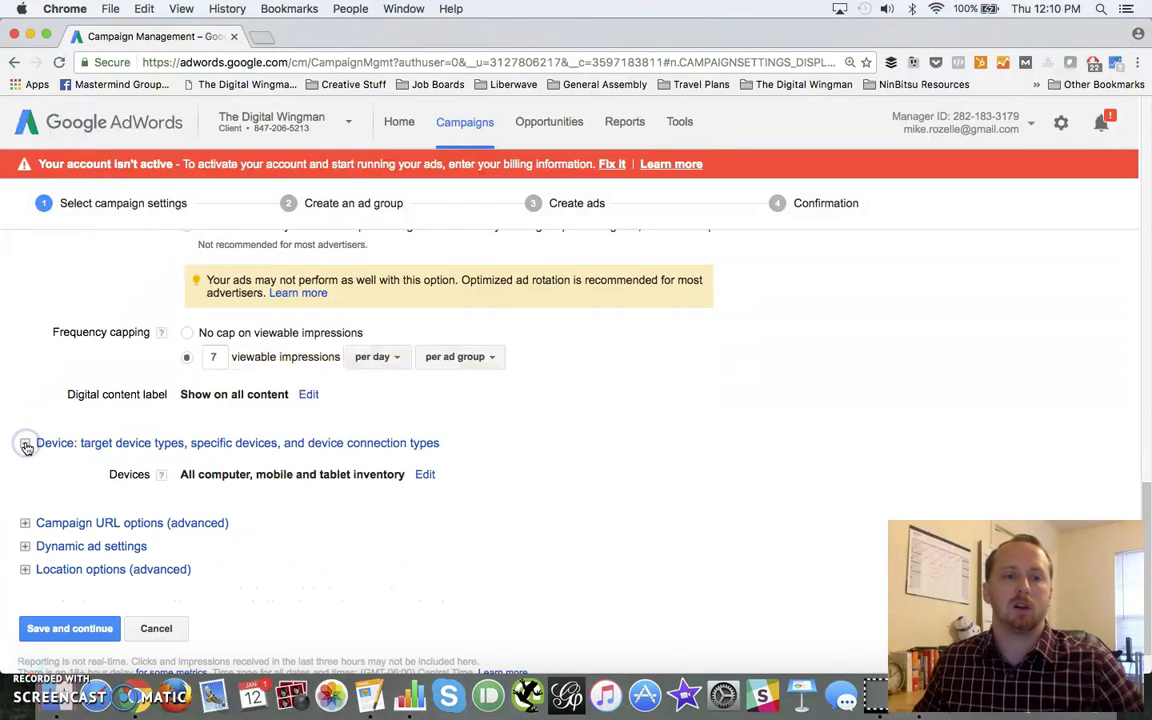
pyautogui.click(443, 446)
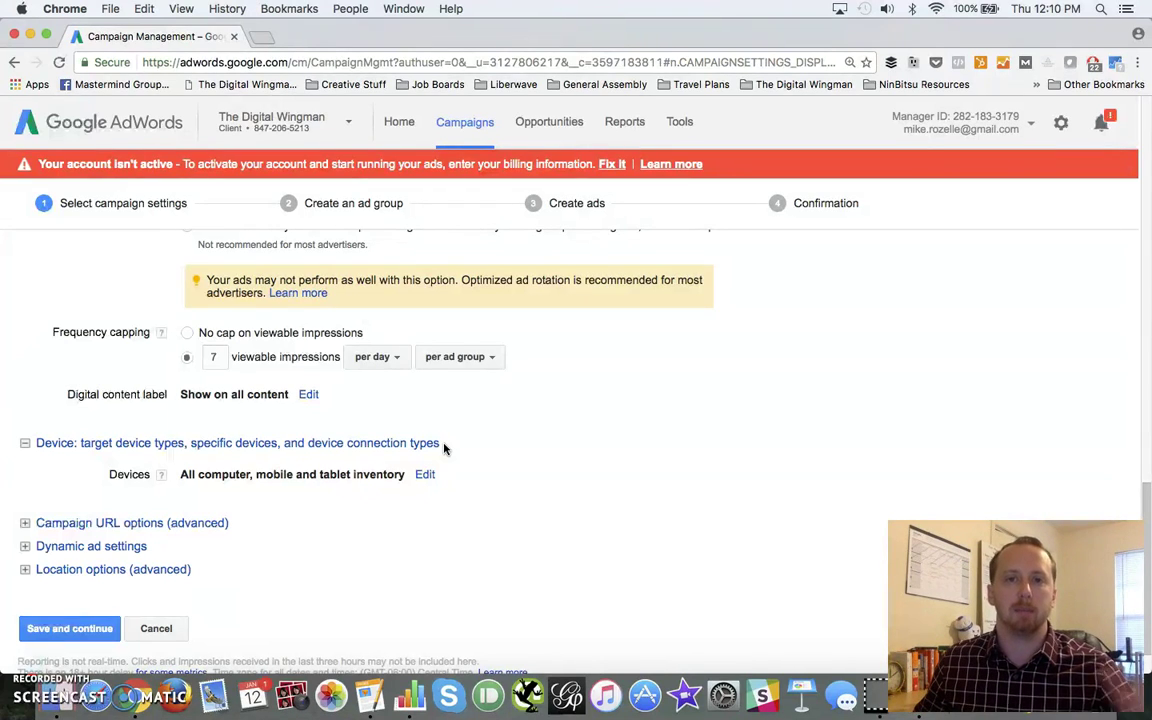
pyautogui.click(426, 474)
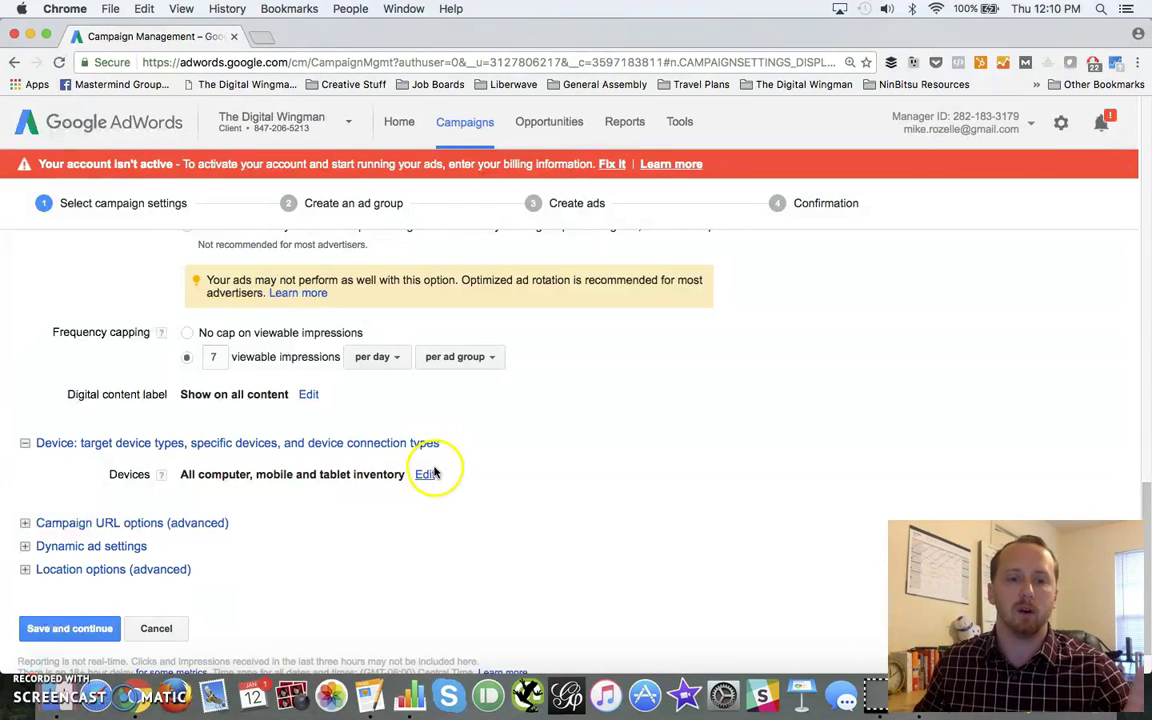
pyautogui.scroll(-1, 475, 474)
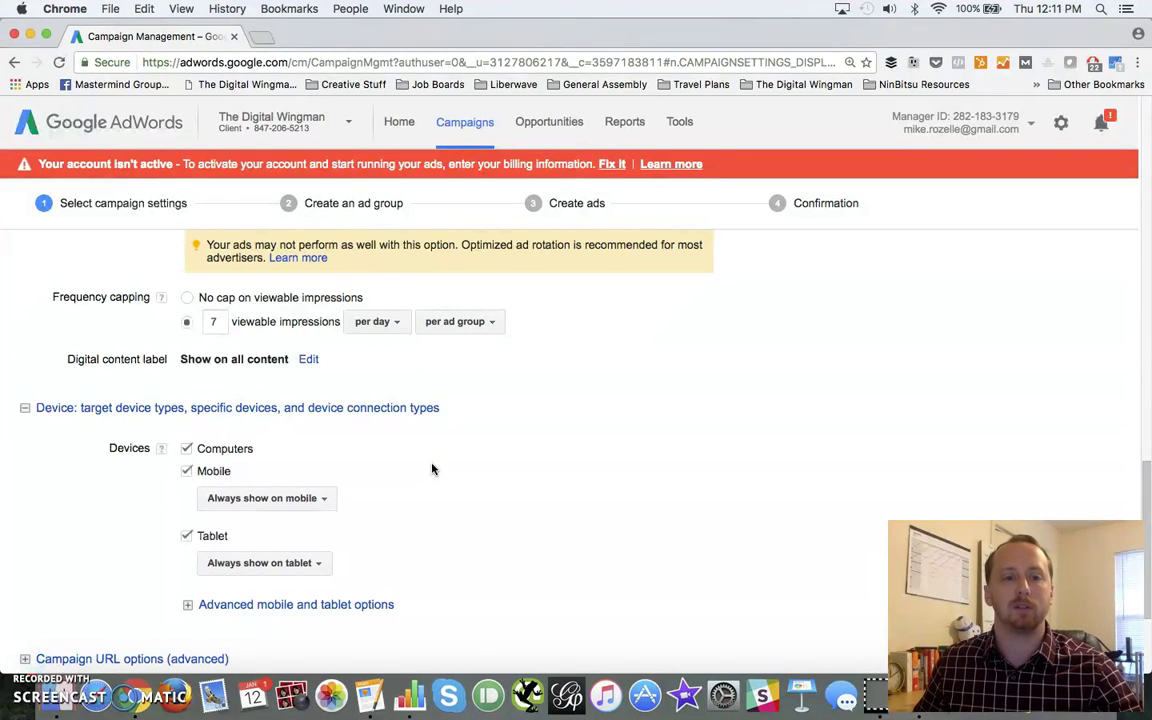
pyautogui.click(24, 409)
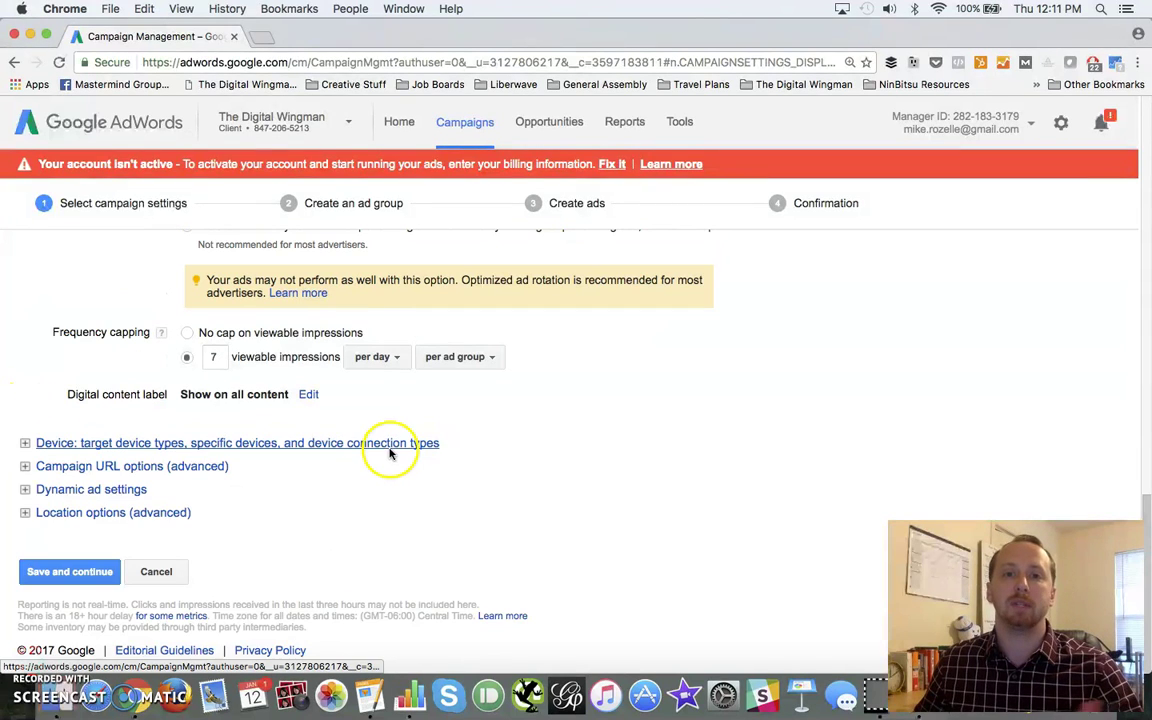
# Save the campaign settings and continue to the ad group creation stage.
pyautogui.scroll(5, 643, 514)
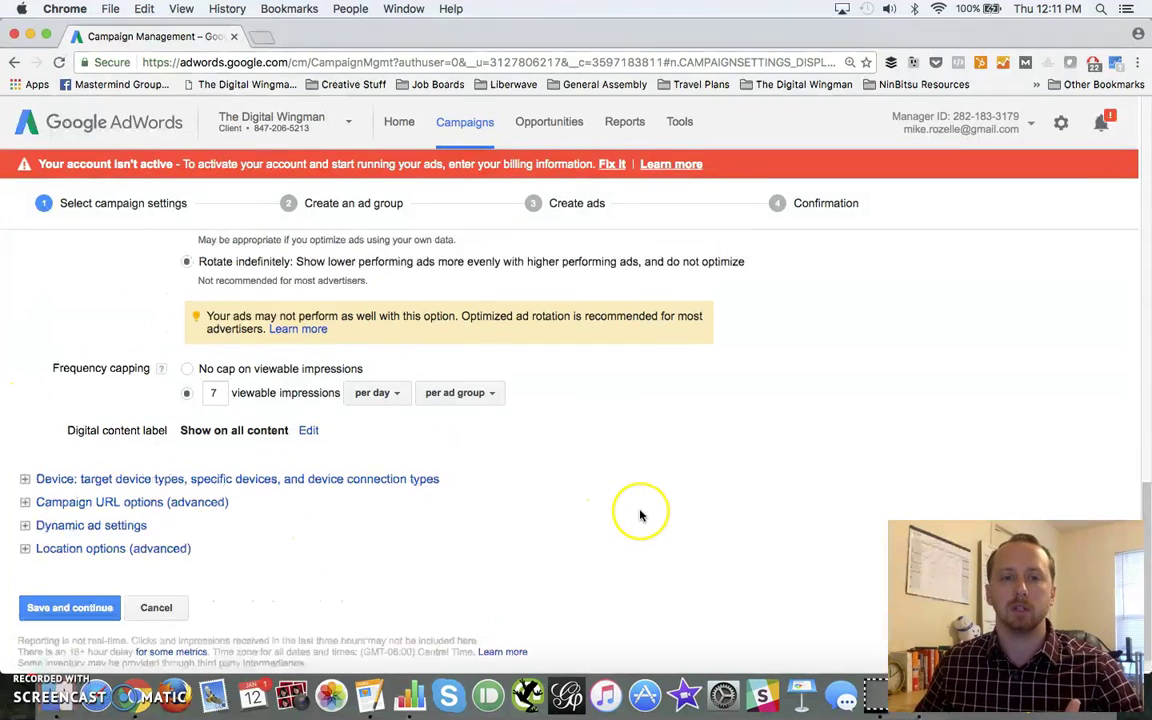
pyautogui.scroll(-5, 641, 515)
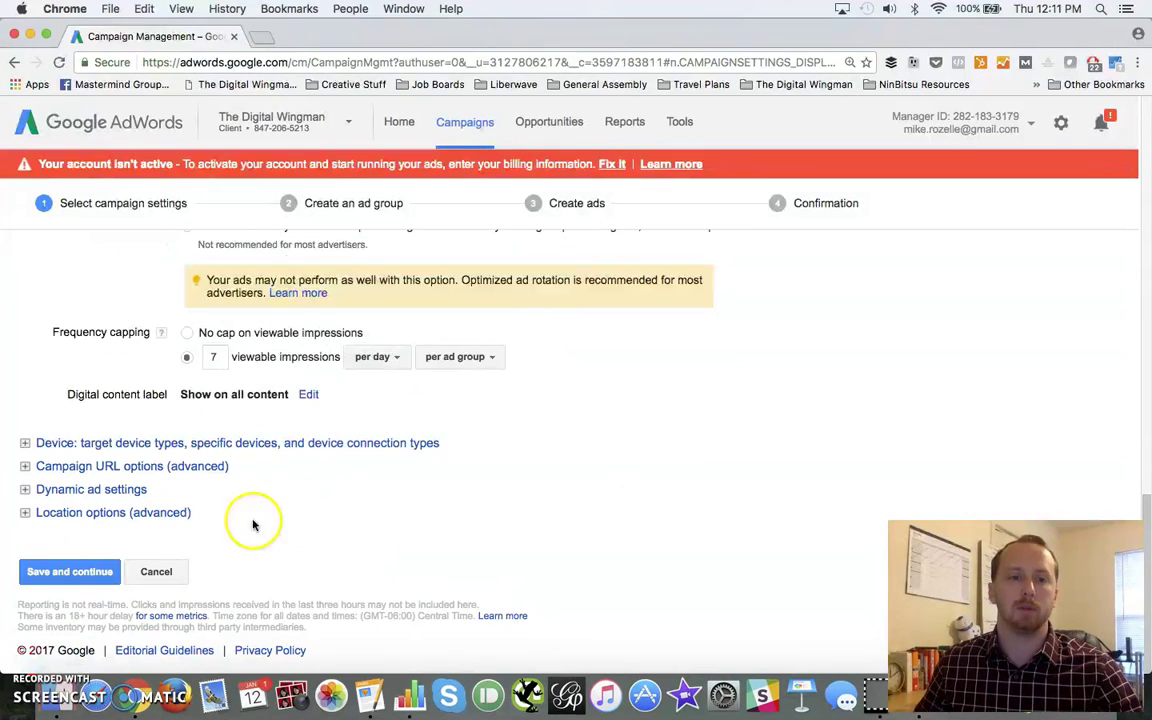
pyautogui.click(97, 575)
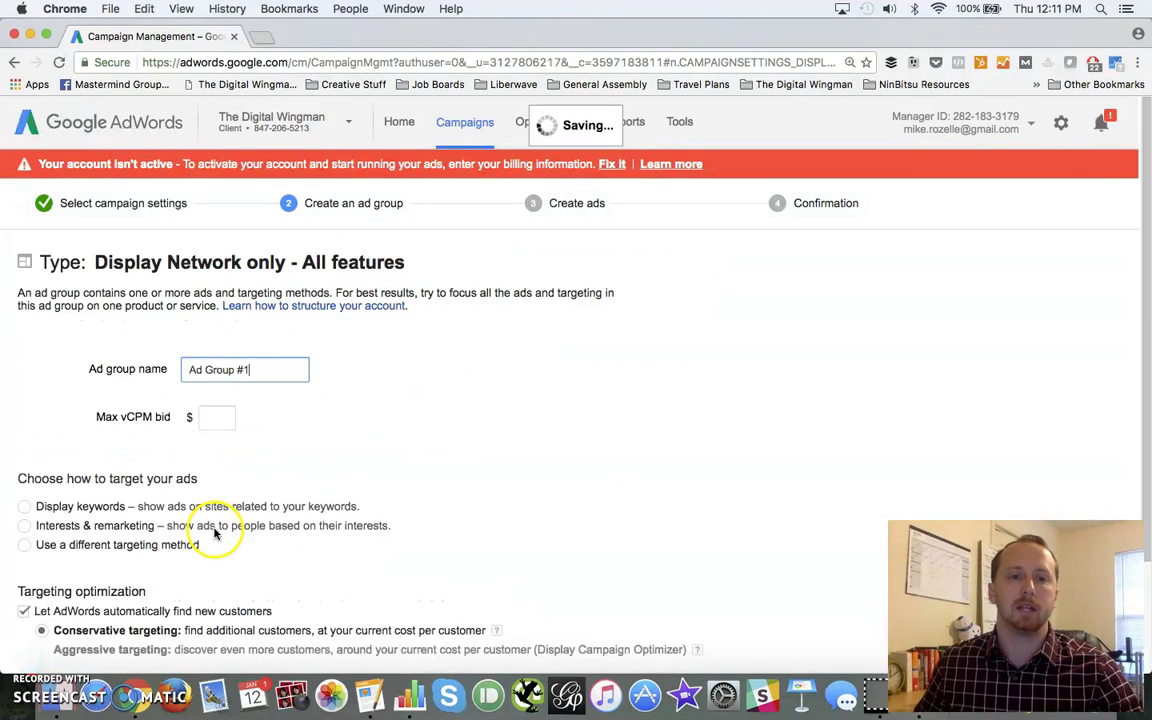
# Name the ad group "Mens Mountain Bikes" and set its max vCPM bid to $10.
pyautogui.scroll(-1, 343, 406)
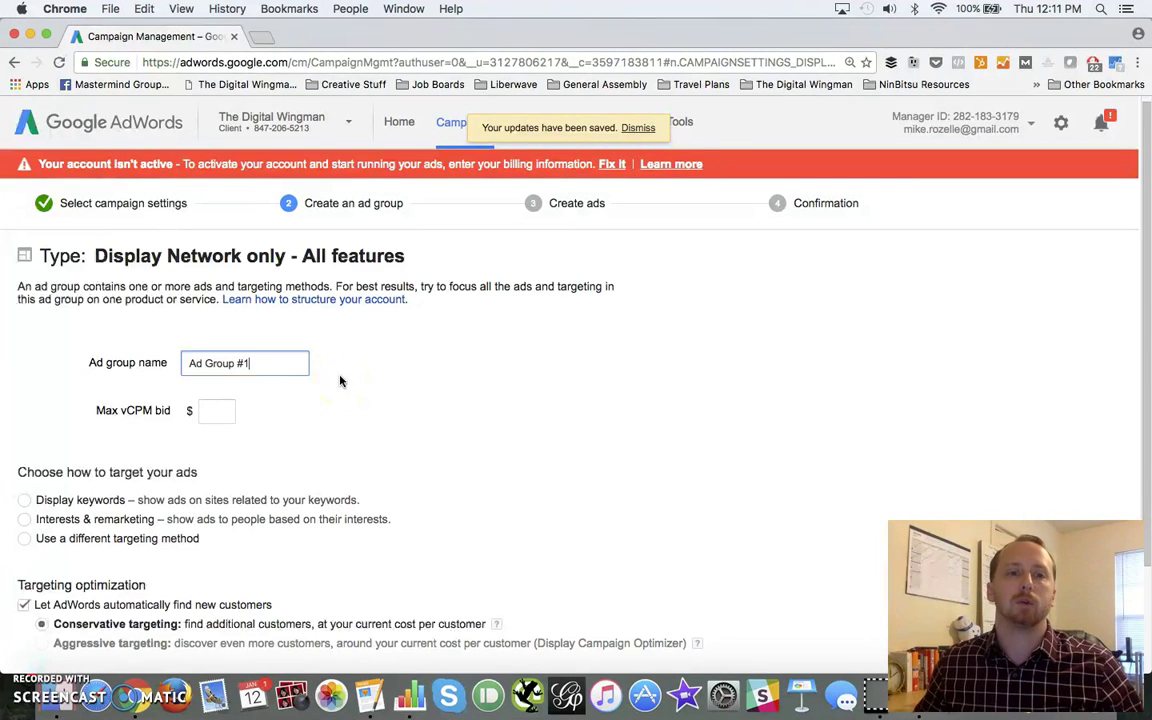
pyautogui.tripleClick(264, 361)
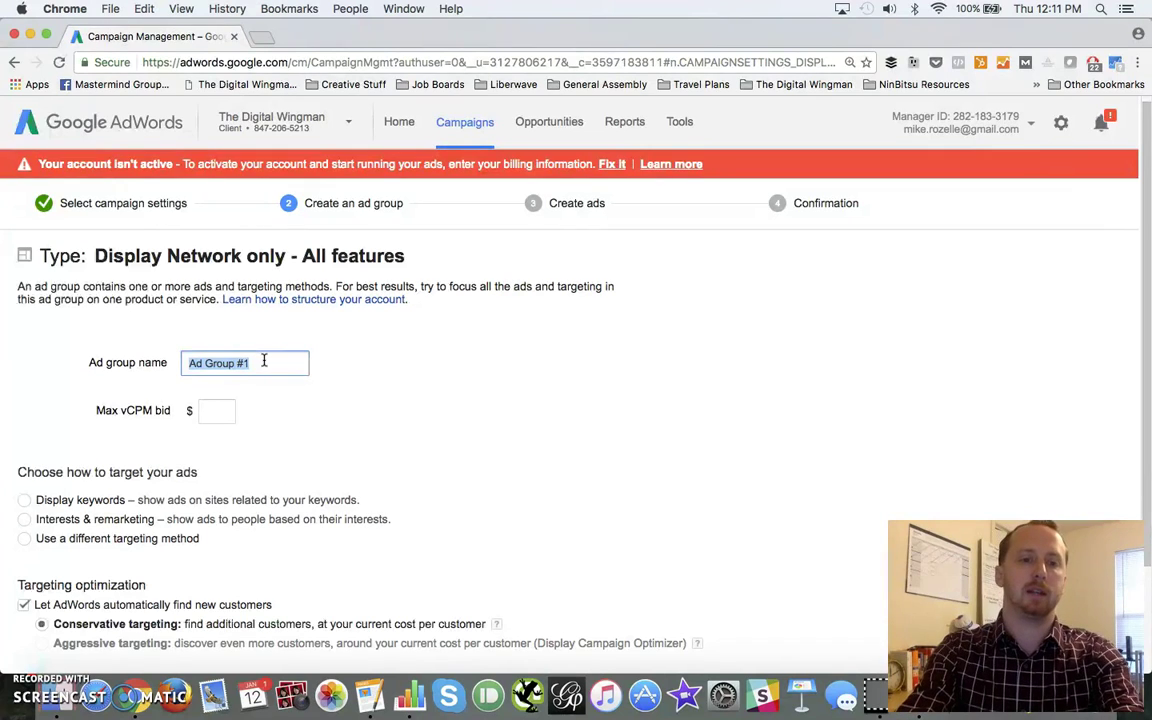
pyautogui.write('Mens B')
pyautogui.press('BackSpace')
pyautogui.write('Mountain Bikes')
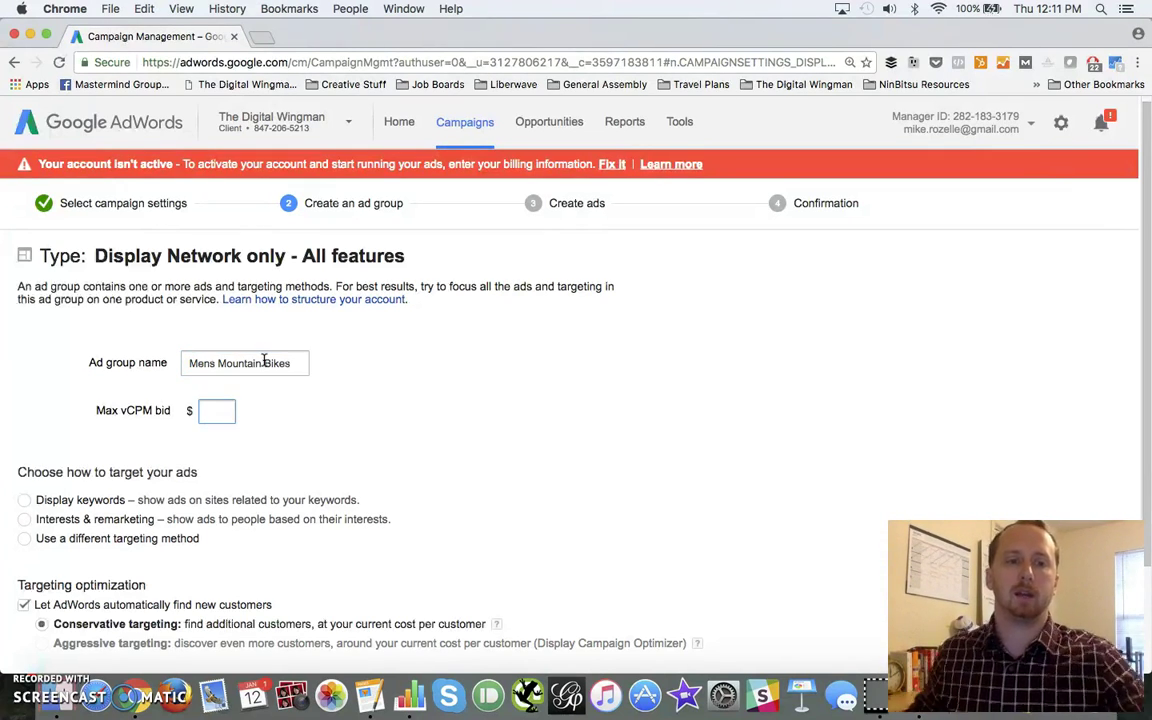
pyautogui.press('Tab')
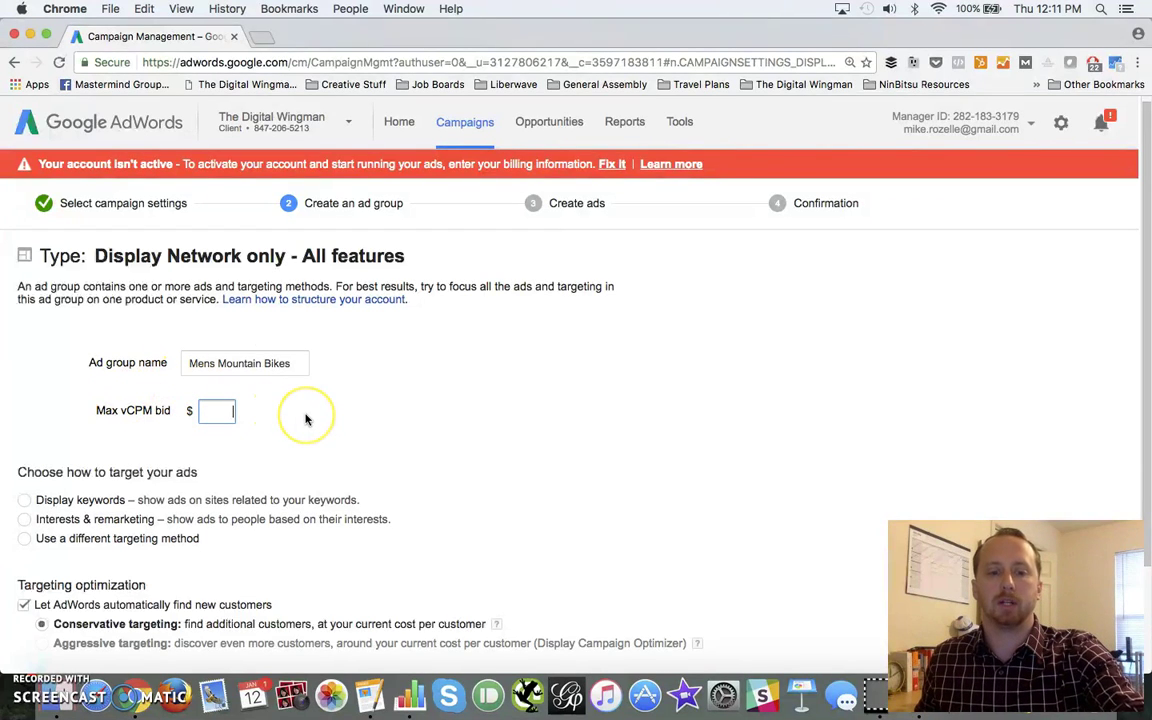
pyautogui.write('10')
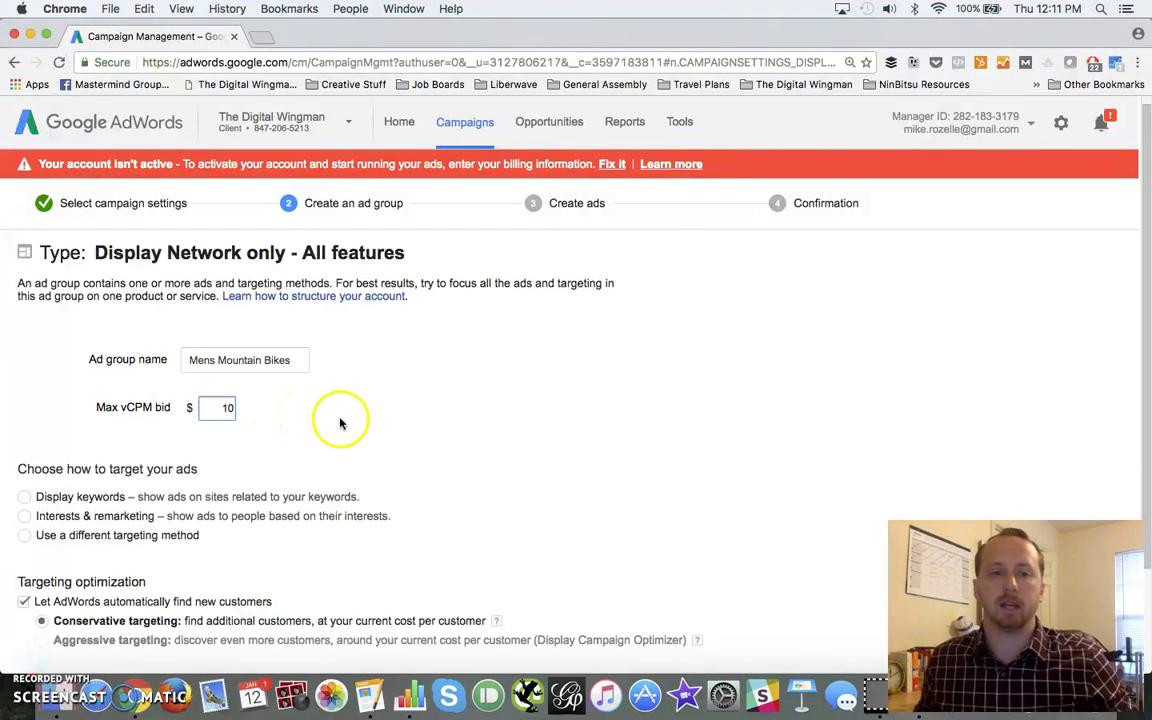
pyautogui.scroll(-1, 340, 415)
pyautogui.click(343, 381)
pyautogui.scroll(-1, 352, 385)
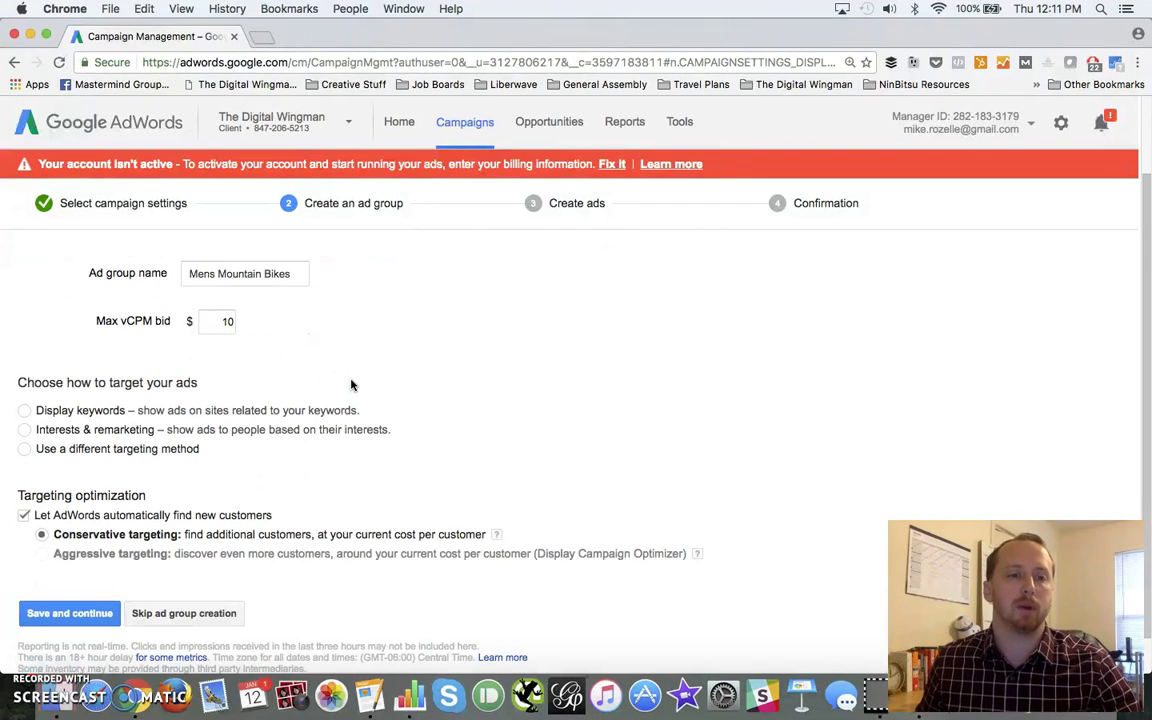
# Review the ad targeting choices: display keywords, interests & remarketing, and the methods offered under a different targeting method.
pyautogui.scroll(-1, 47, 379)
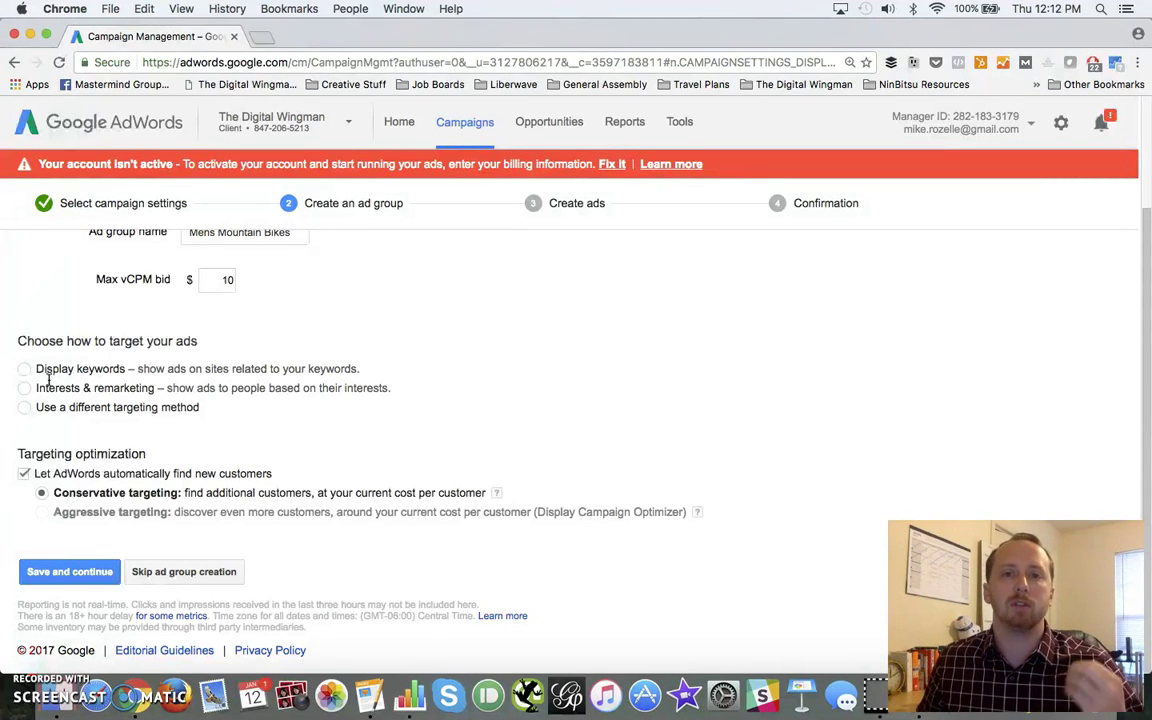
pyautogui.tripleClick(60, 370)
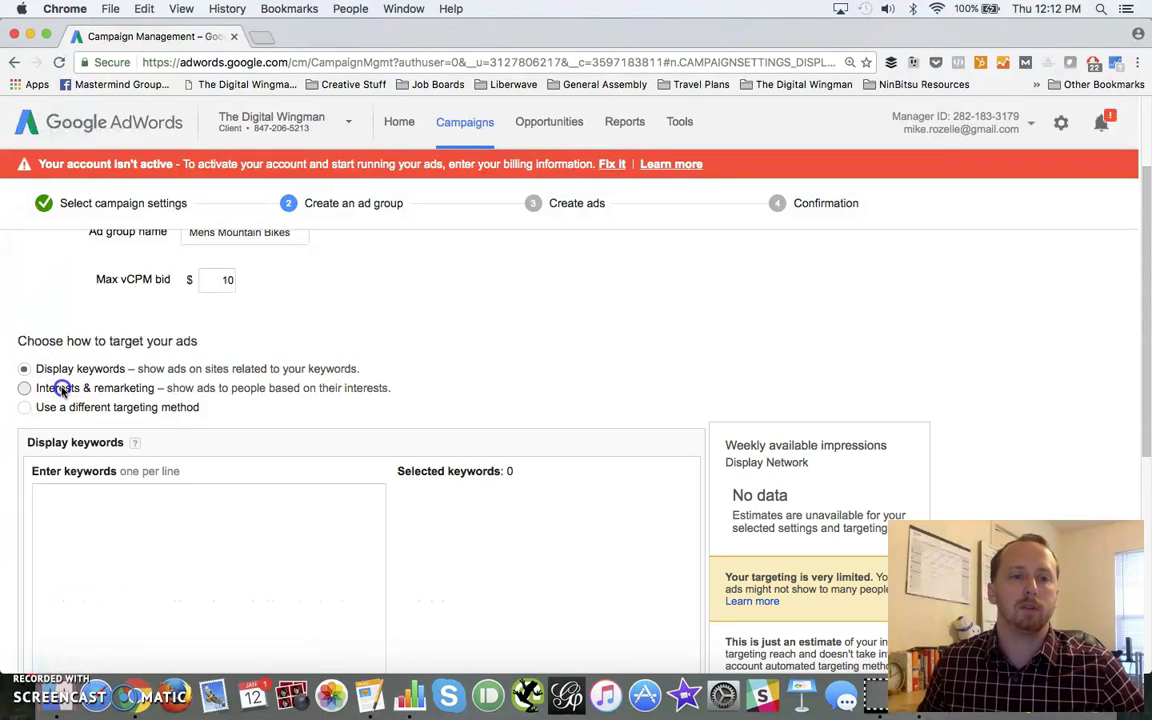
pyautogui.tripleClick(50, 388)
pyautogui.tripleClick(69, 406)
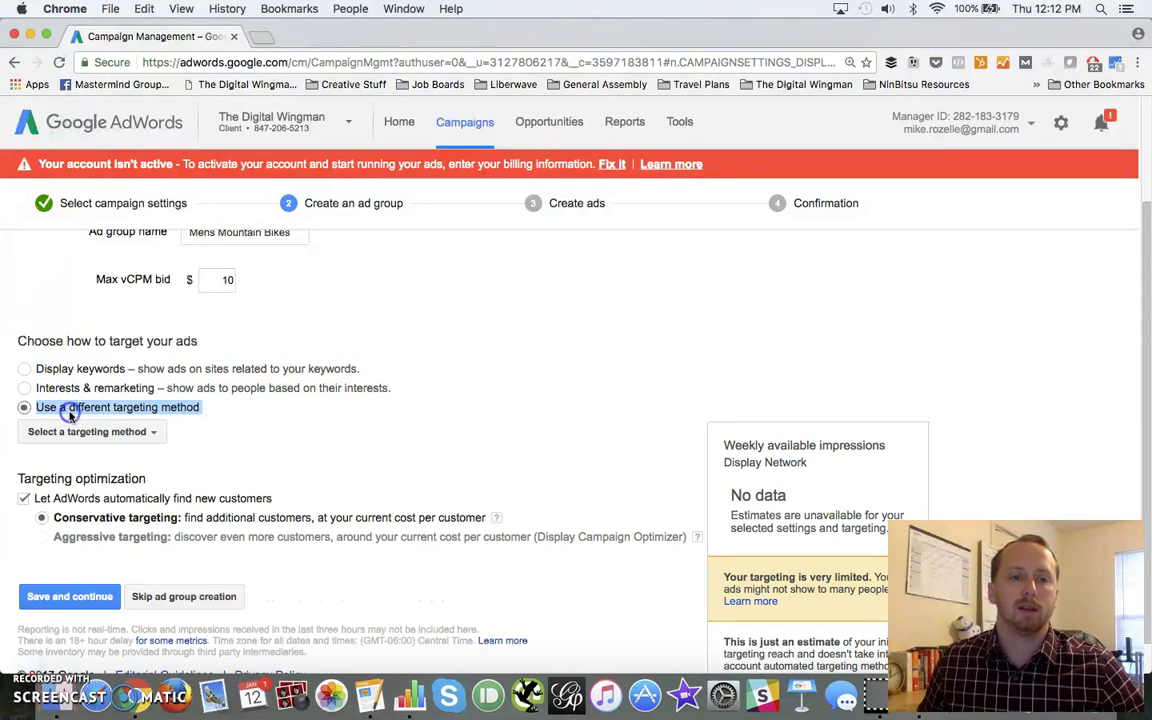
pyautogui.click(148, 434)
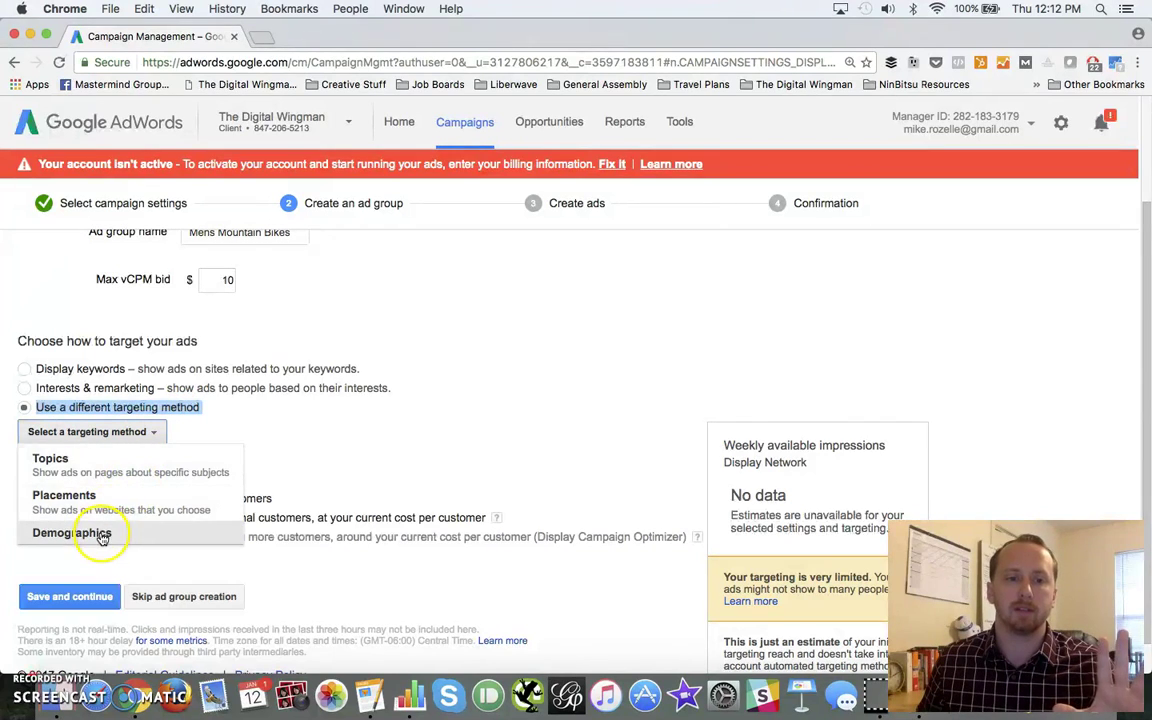
pyautogui.click(343, 431)
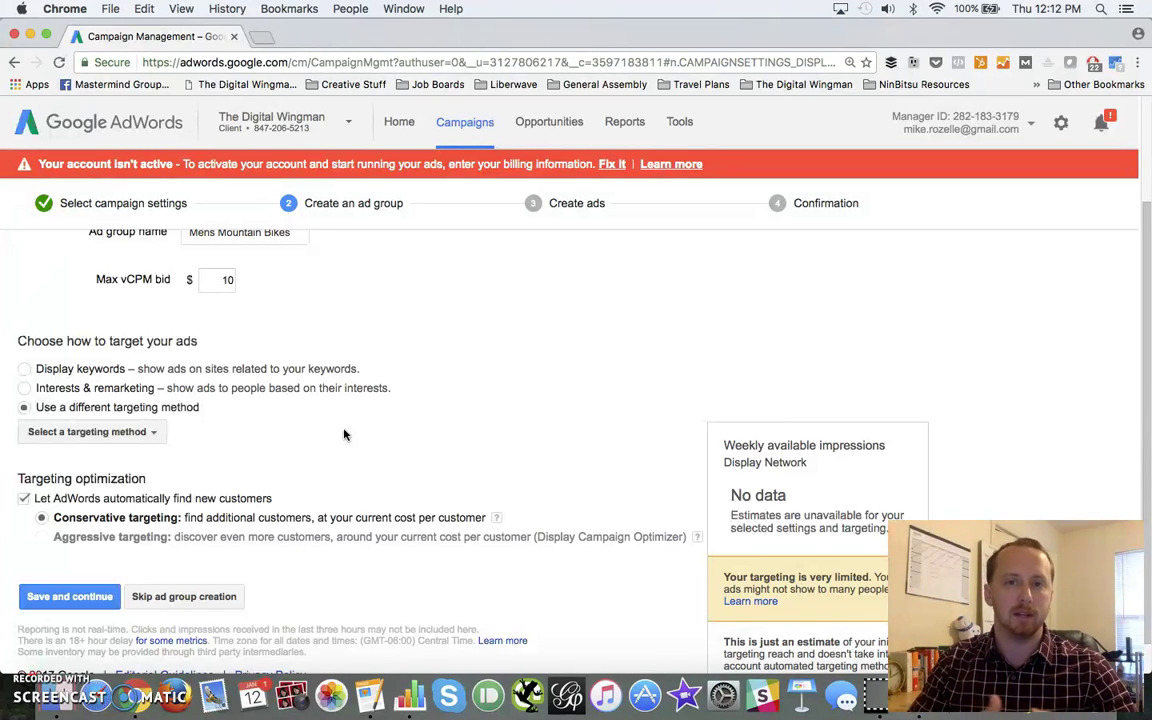
# Choose display keywords as the targeting method and enter "mountain bikes", "cycling" and "mens mountain biking" on separate lines.
pyautogui.click(82, 369)
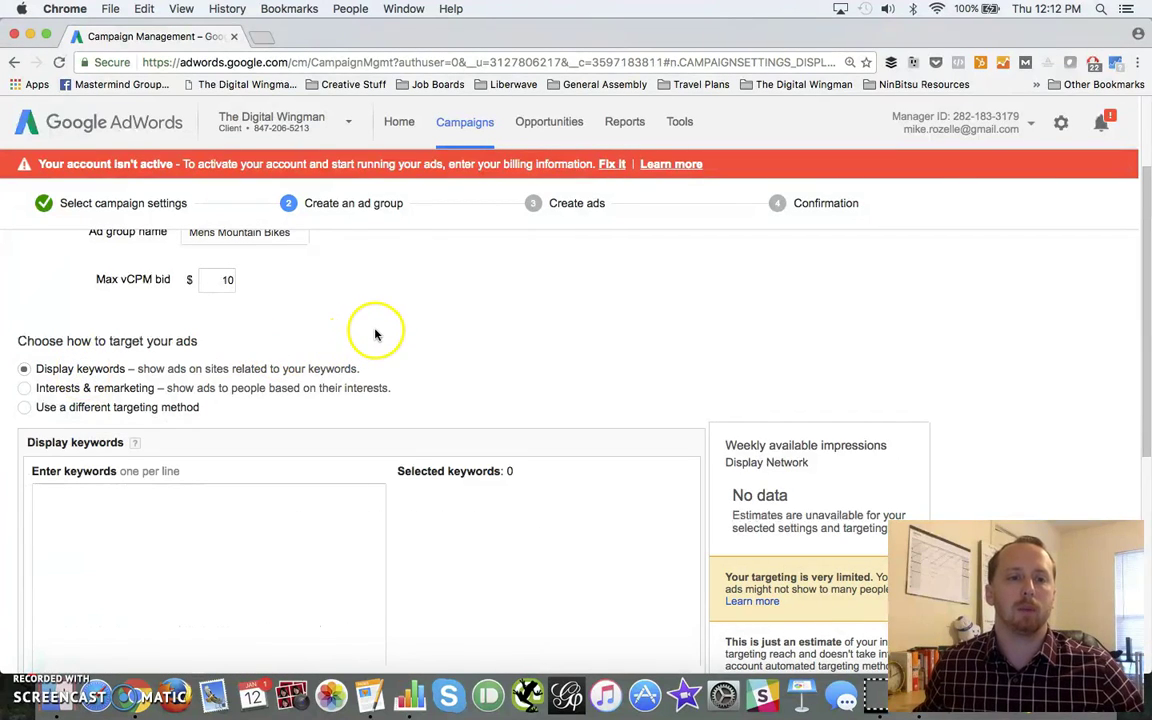
pyautogui.scroll(-1, 372, 342)
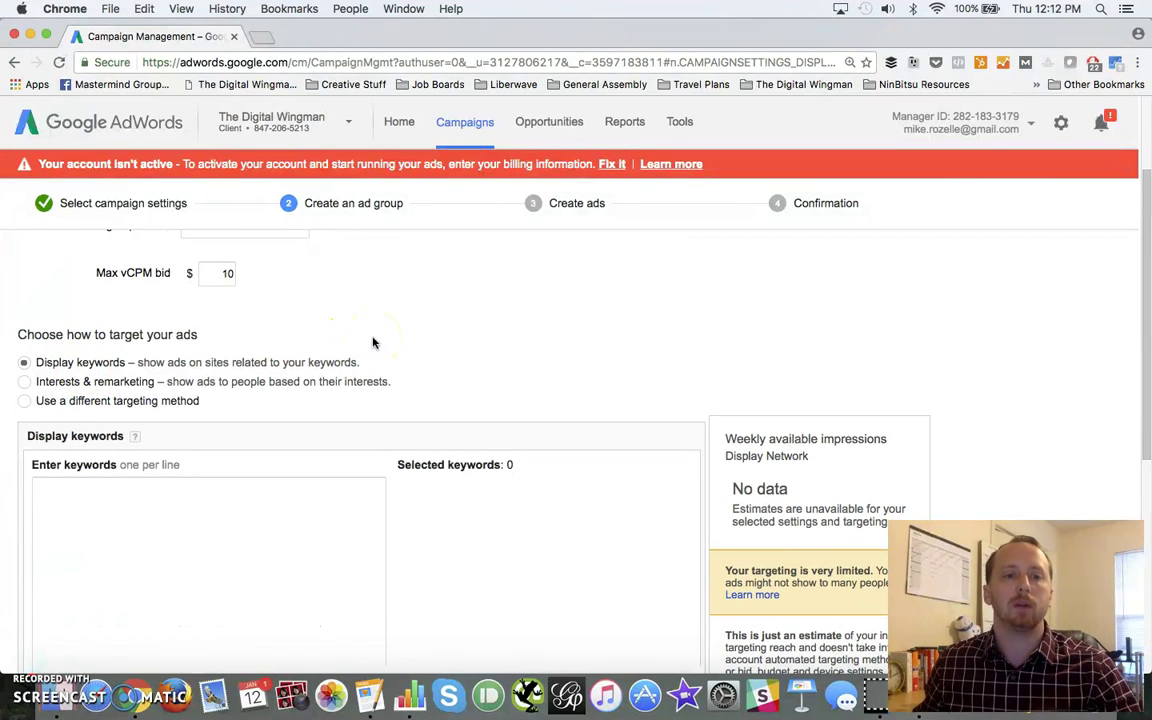
pyautogui.click(273, 503)
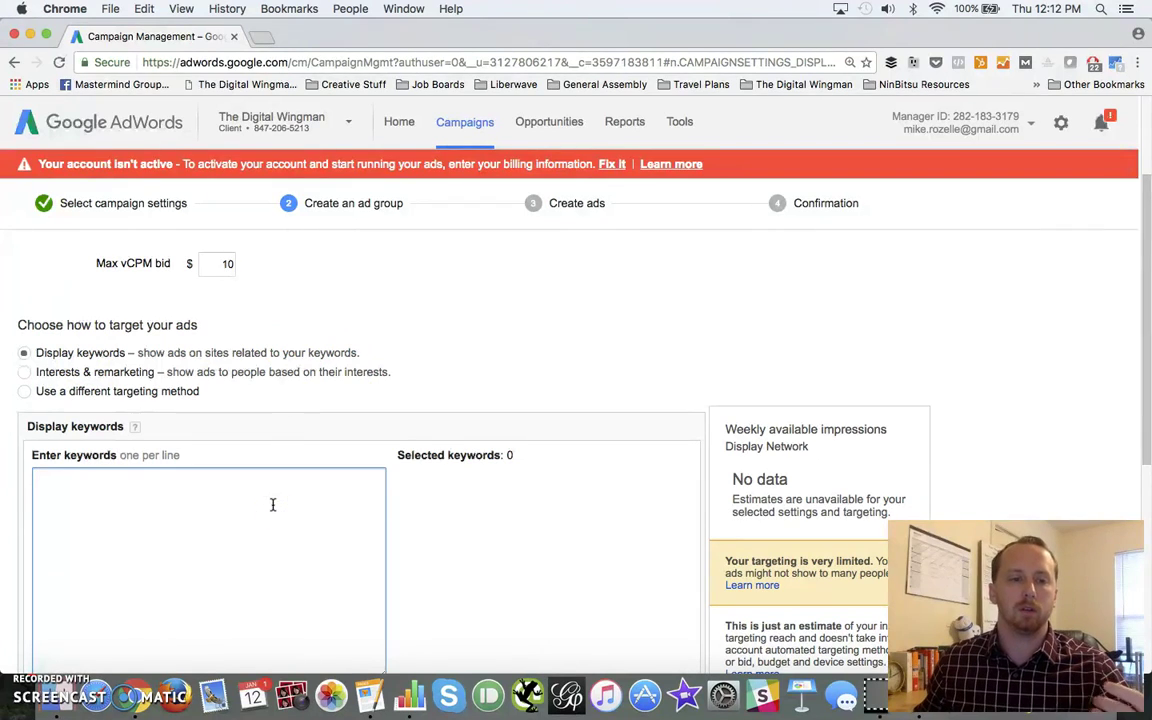
pyautogui.scroll(-5, 276, 502)
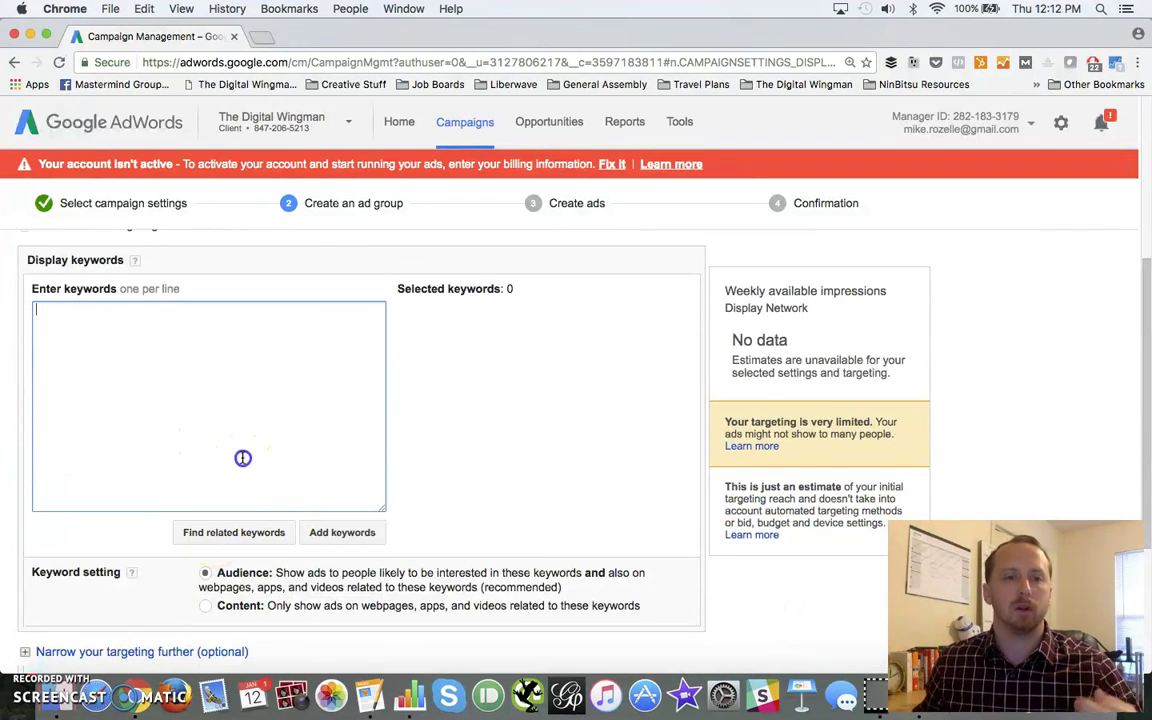
pyautogui.write('tain bike')
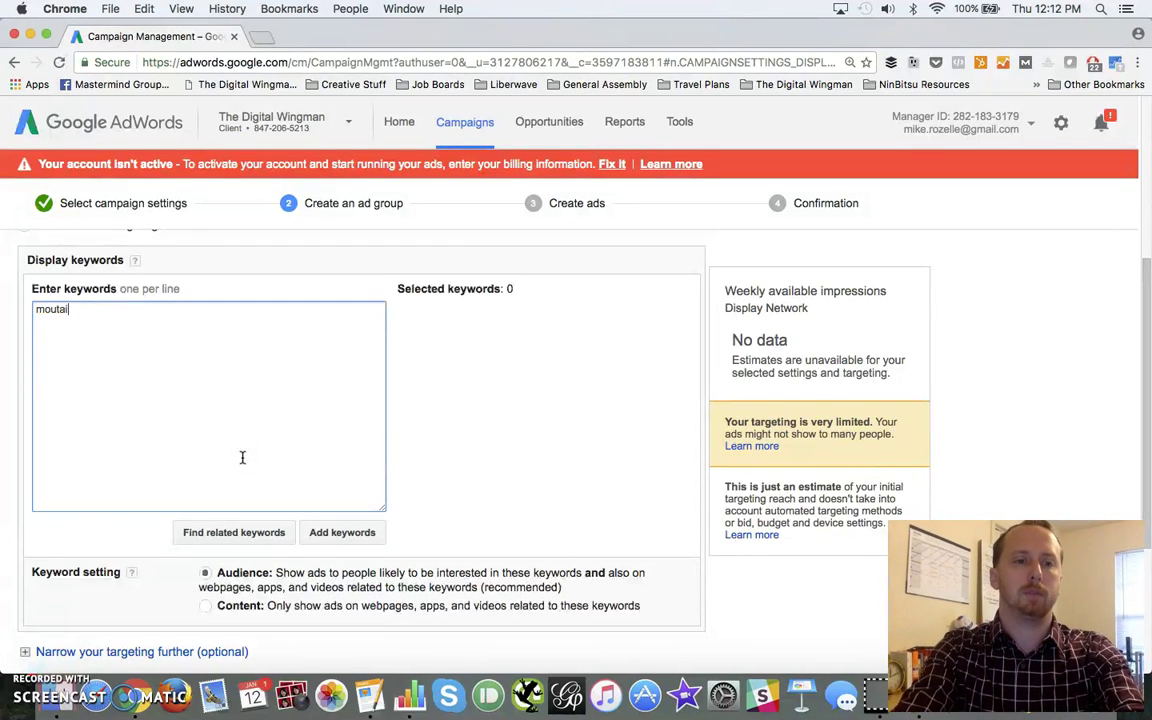
pyautogui.press('BackSpace')
pyautogui.press('BackSpace')
pyautogui.press('BackSpace')
pyautogui.press('BackSpace')
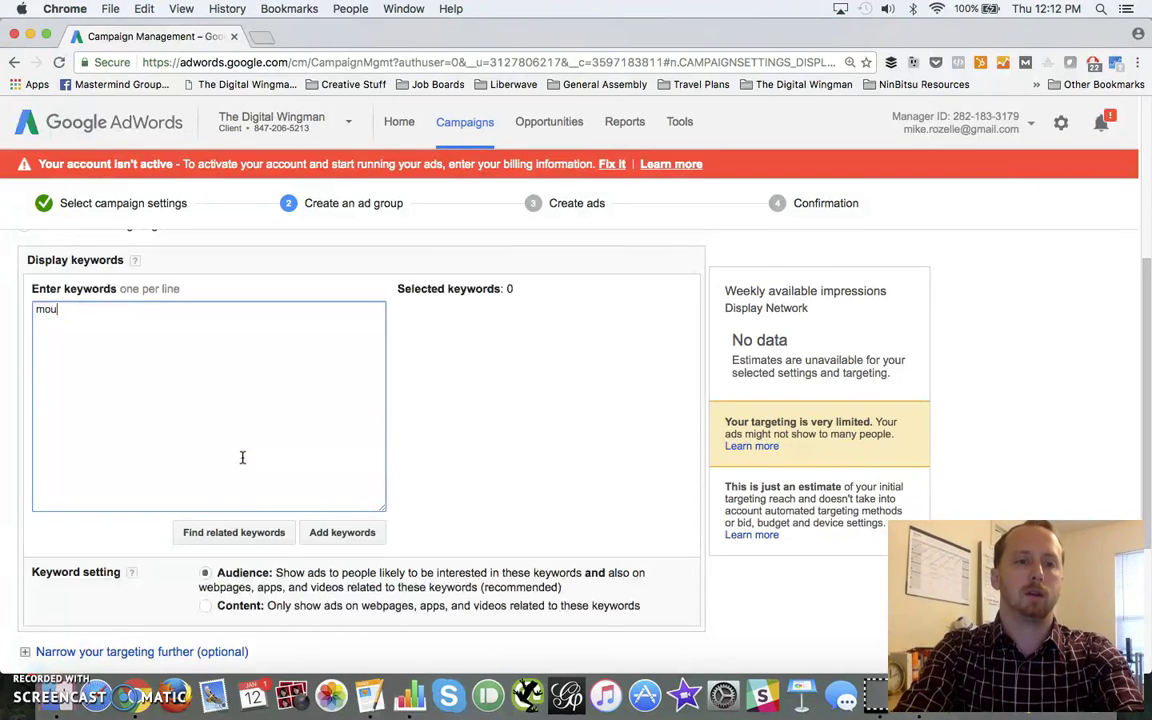
pyautogui.write('ntain bikes')
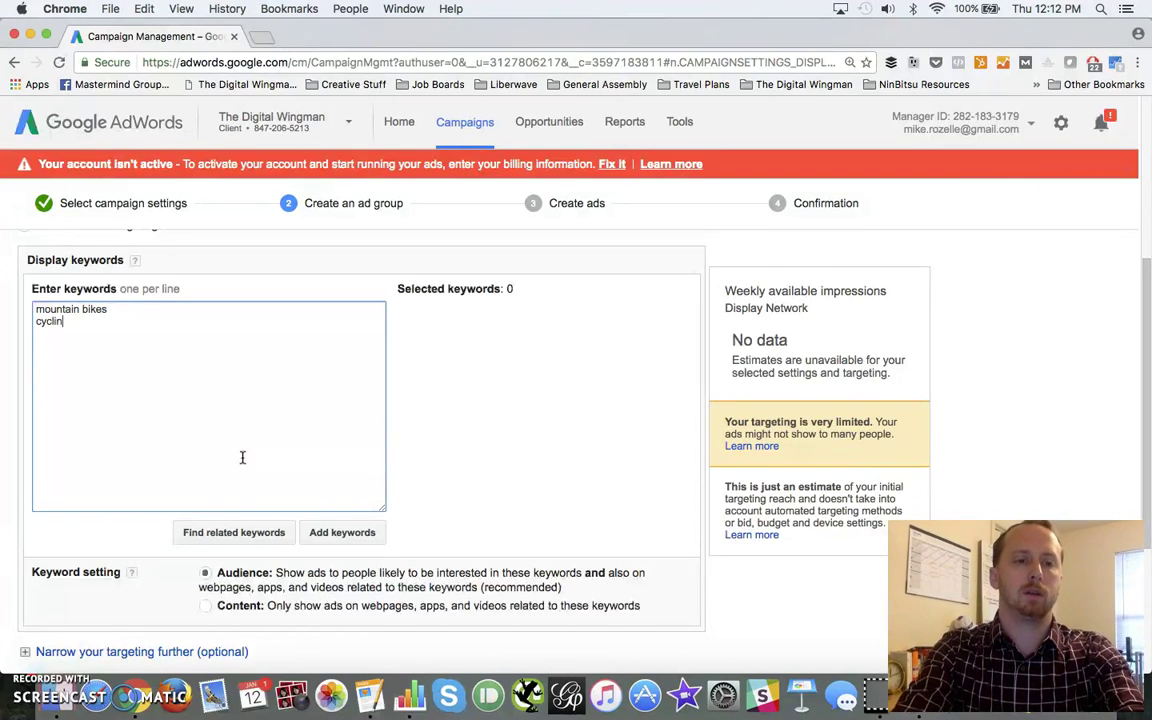
pyautogui.write(' cycling mens m')
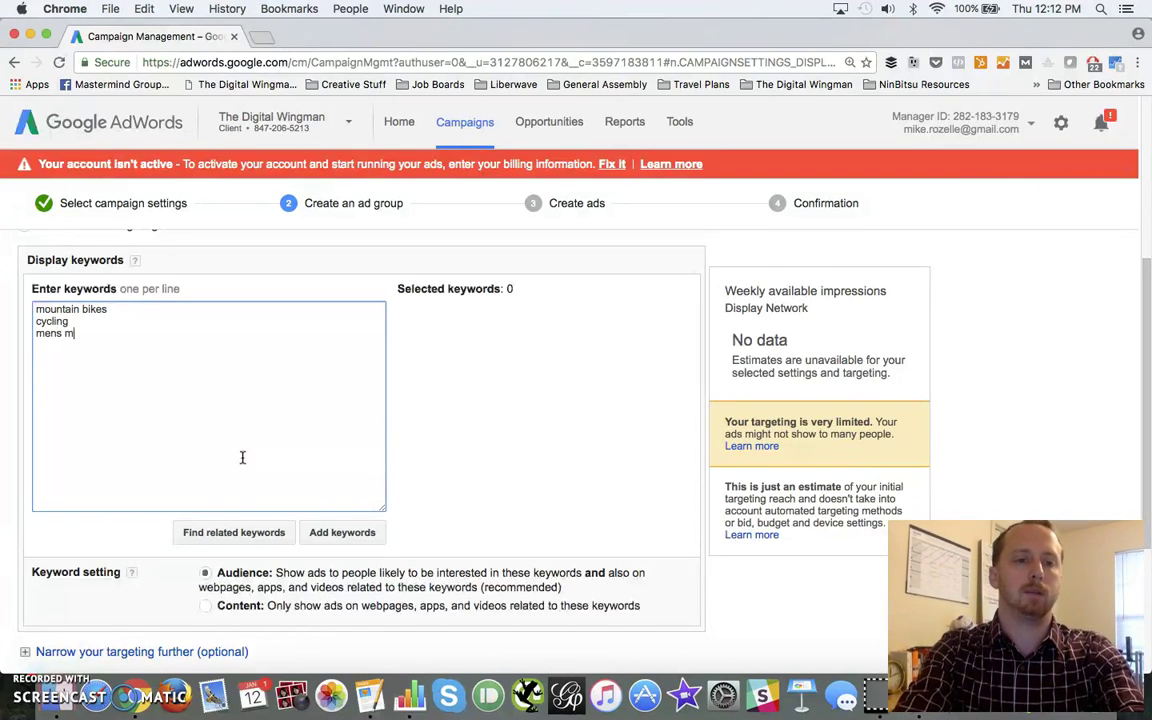
pyautogui.write('ountain biking')
pyautogui.press('Return')
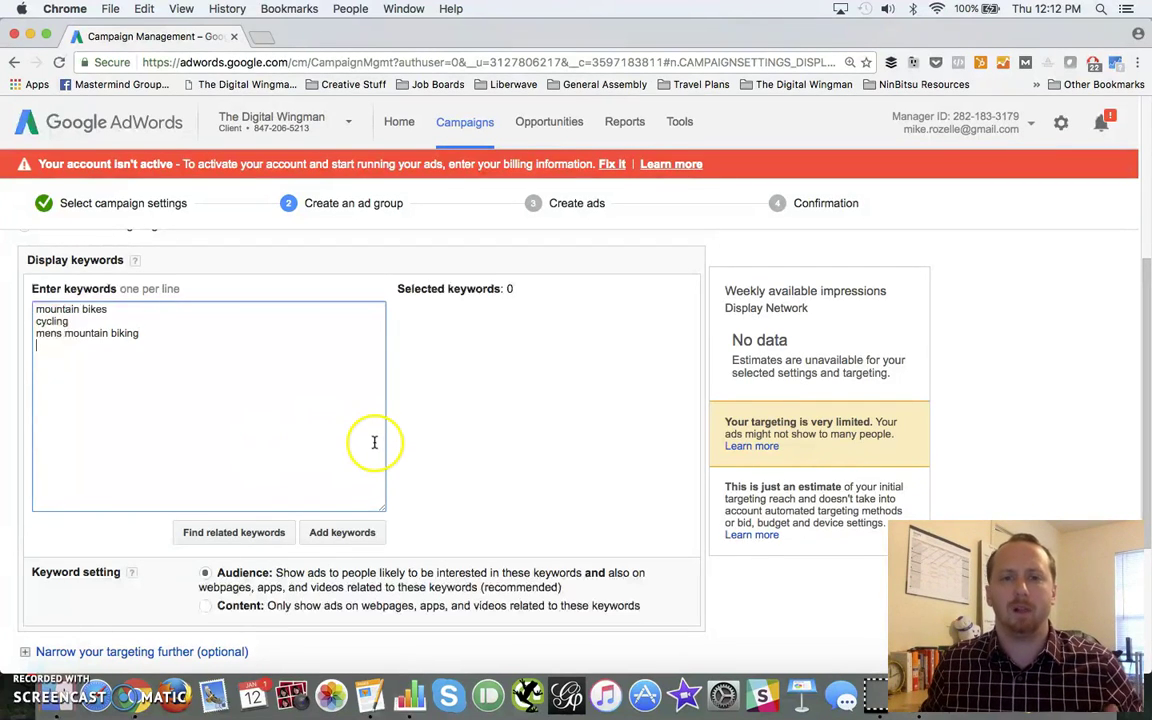
# Find keywords related to the entered ones and add the sample keyword "mtb bike" to the selected keywords.
pyautogui.click(252, 532)
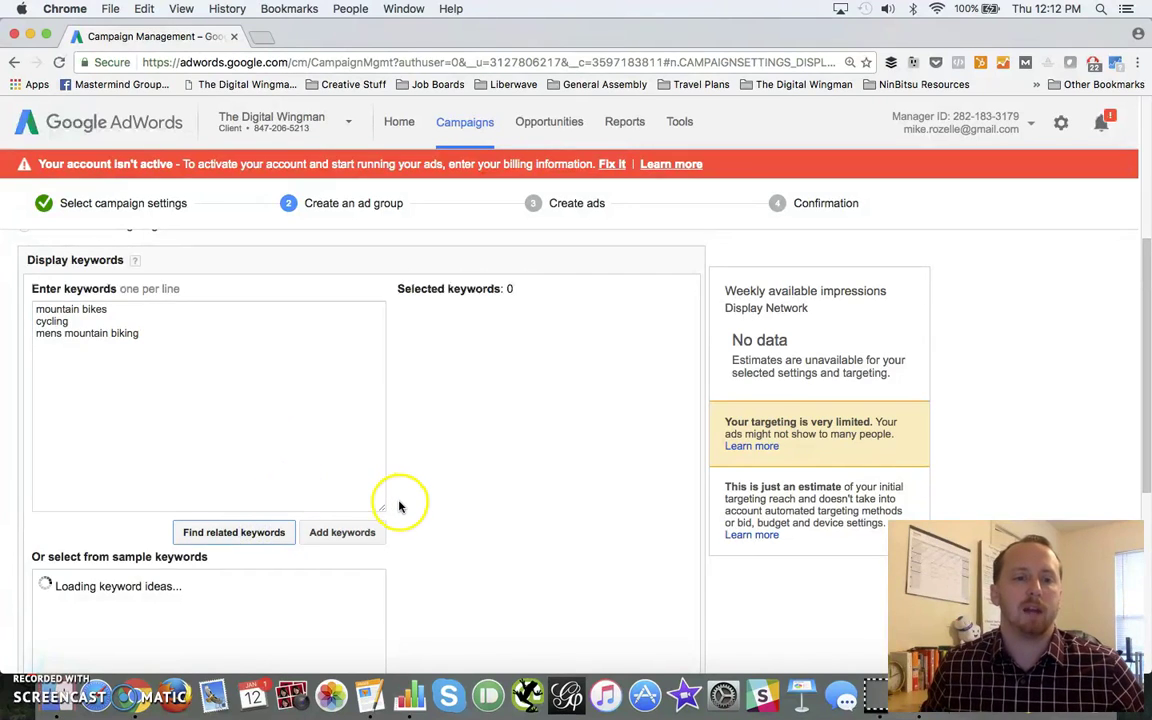
pyautogui.scroll(-1, 399, 501)
pyautogui.scroll(-1, 399, 505)
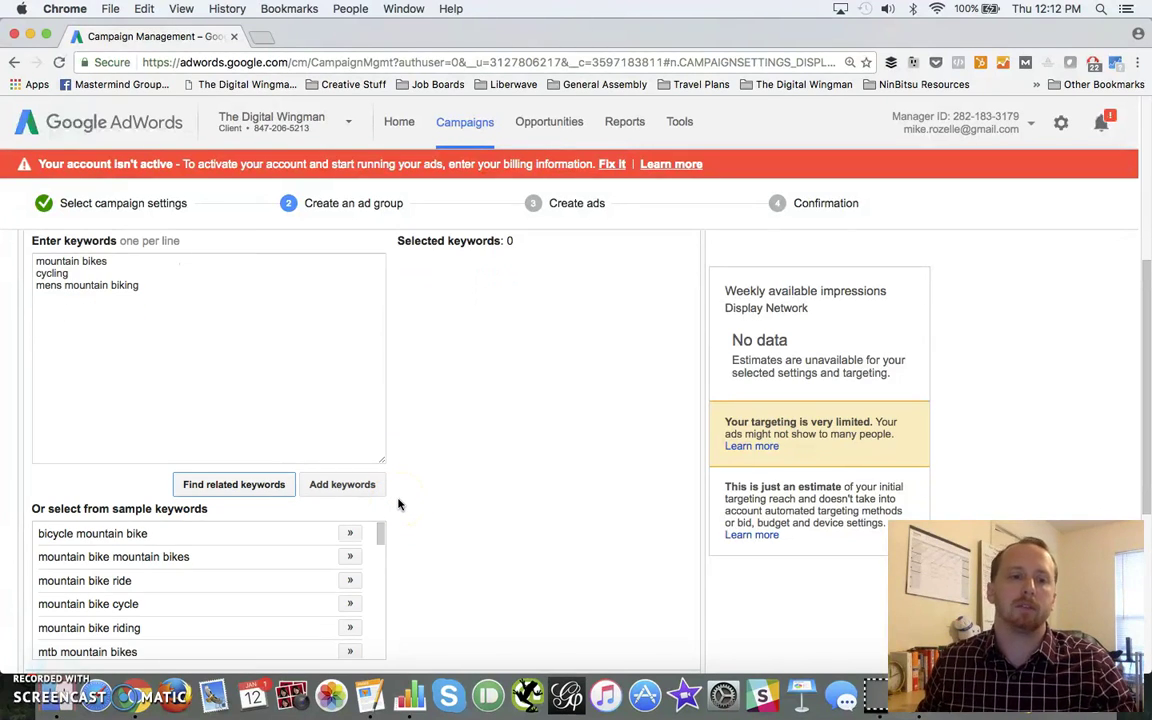
pyautogui.scroll(-1, 398, 505)
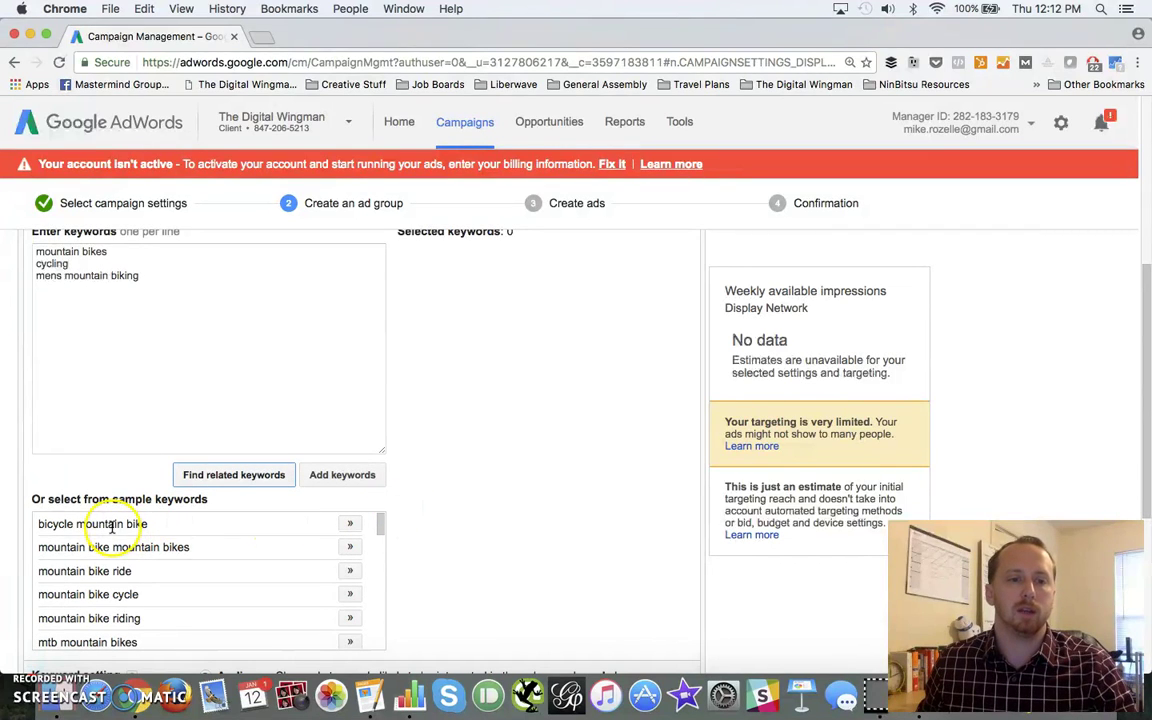
pyautogui.scroll(-2, 116, 525)
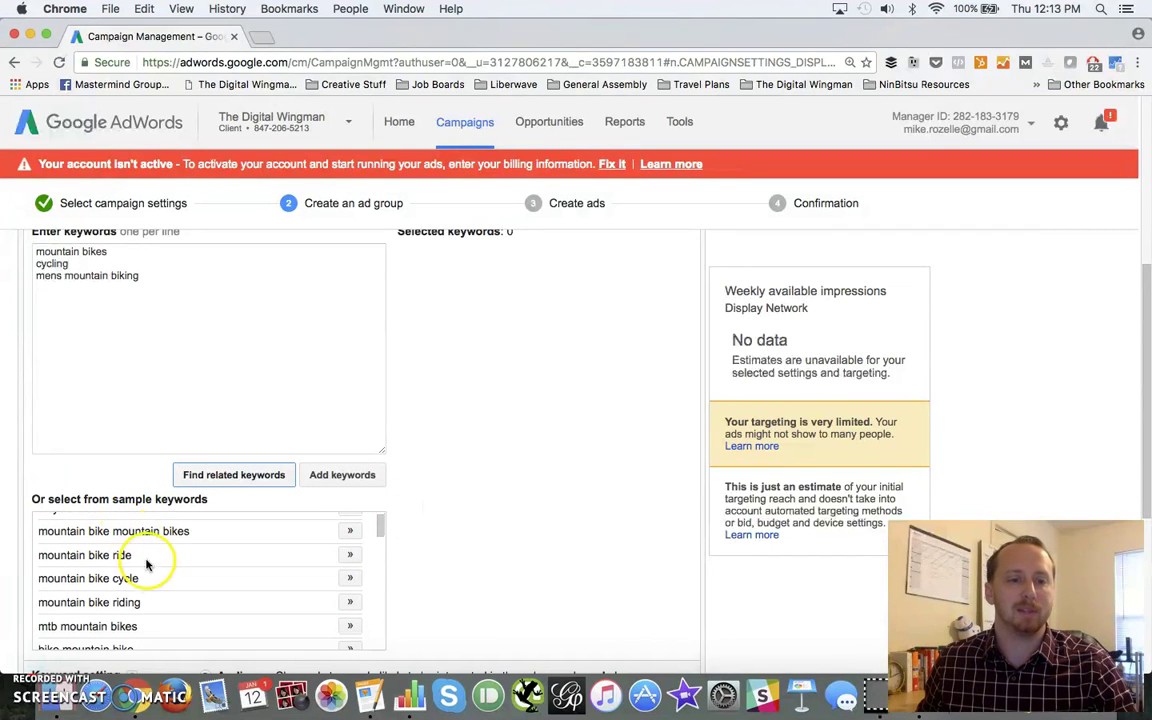
pyautogui.scroll(-5, 148, 567)
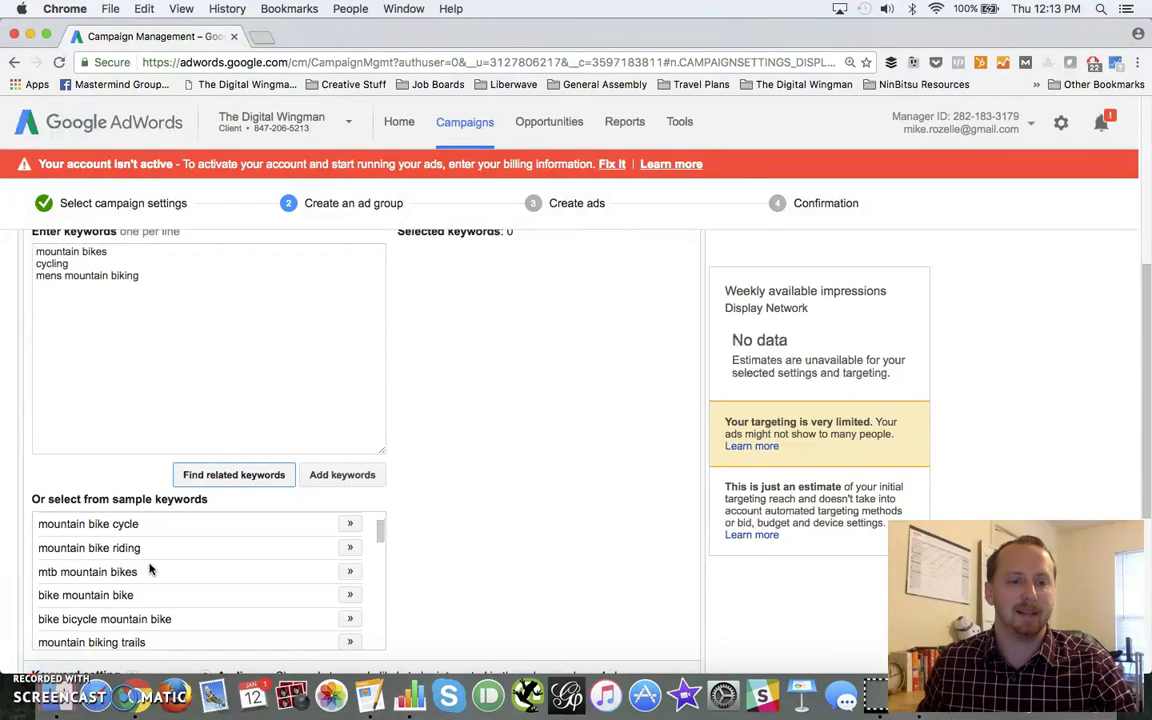
pyautogui.scroll(-6, 150, 585)
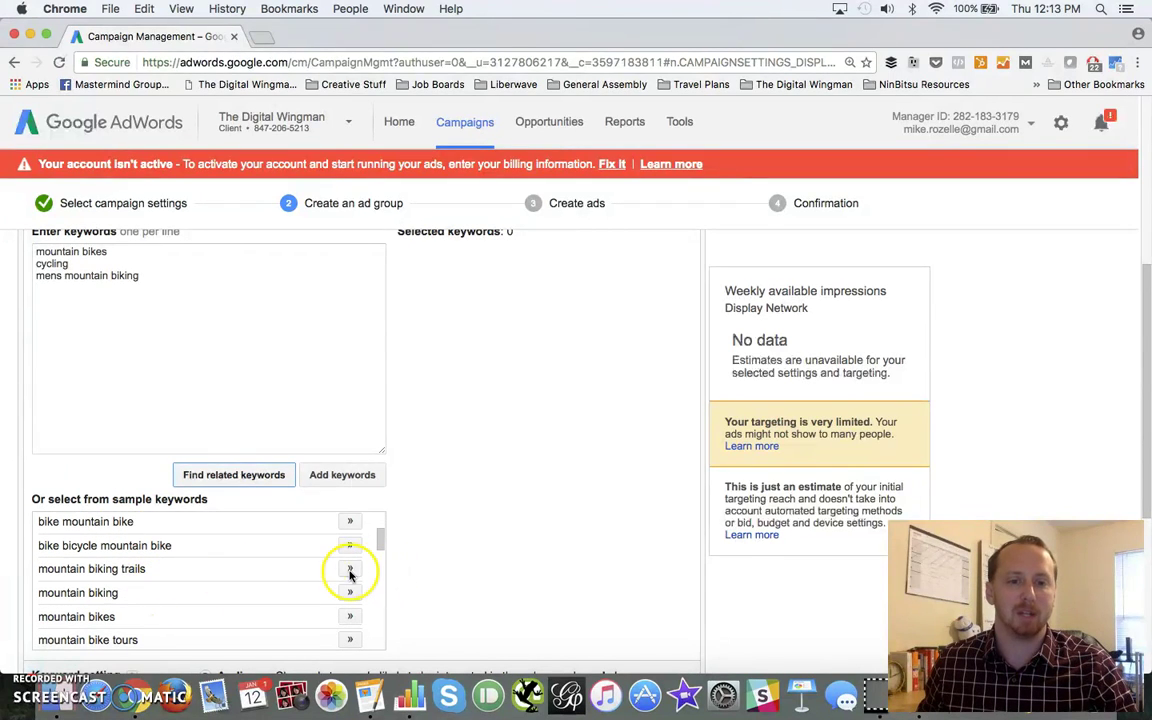
pyautogui.scroll(-5, 250, 571)
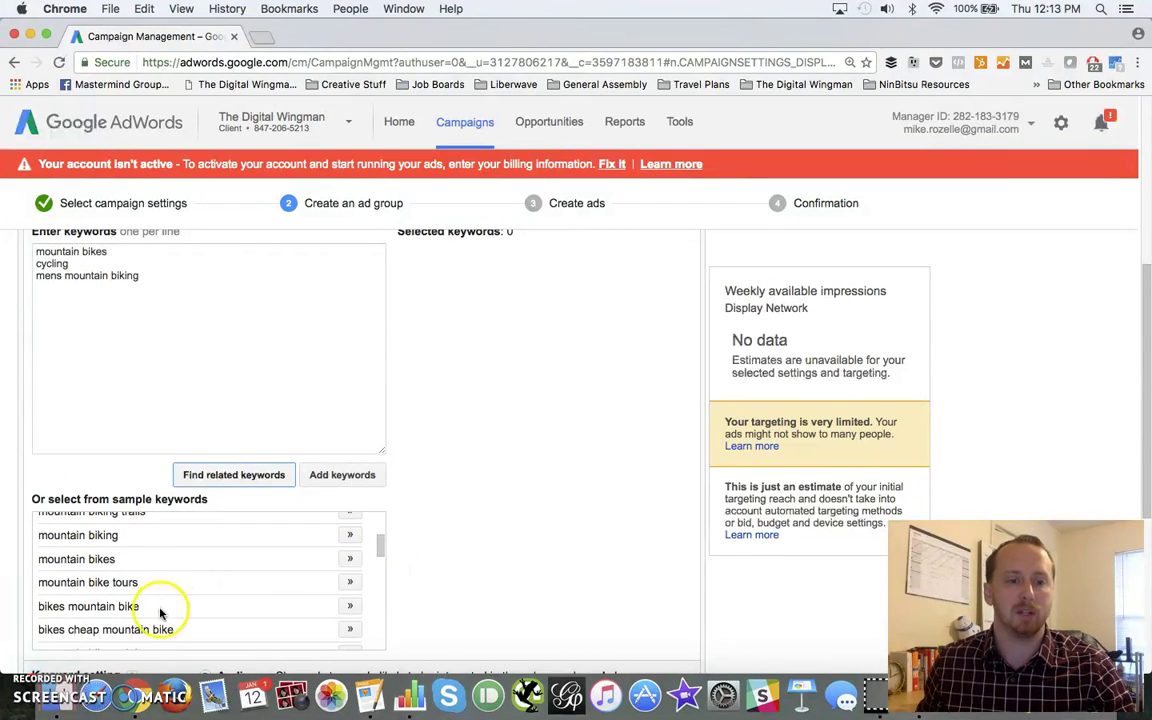
pyautogui.scroll(-10, 180, 625)
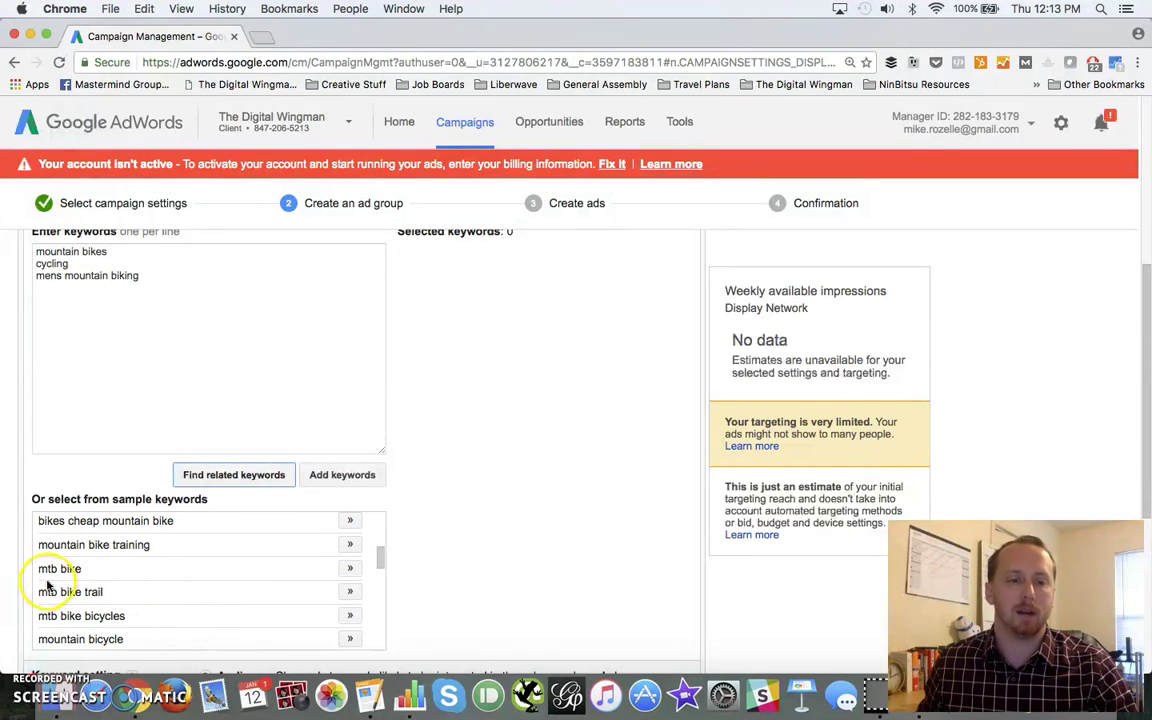
pyautogui.click(350, 568)
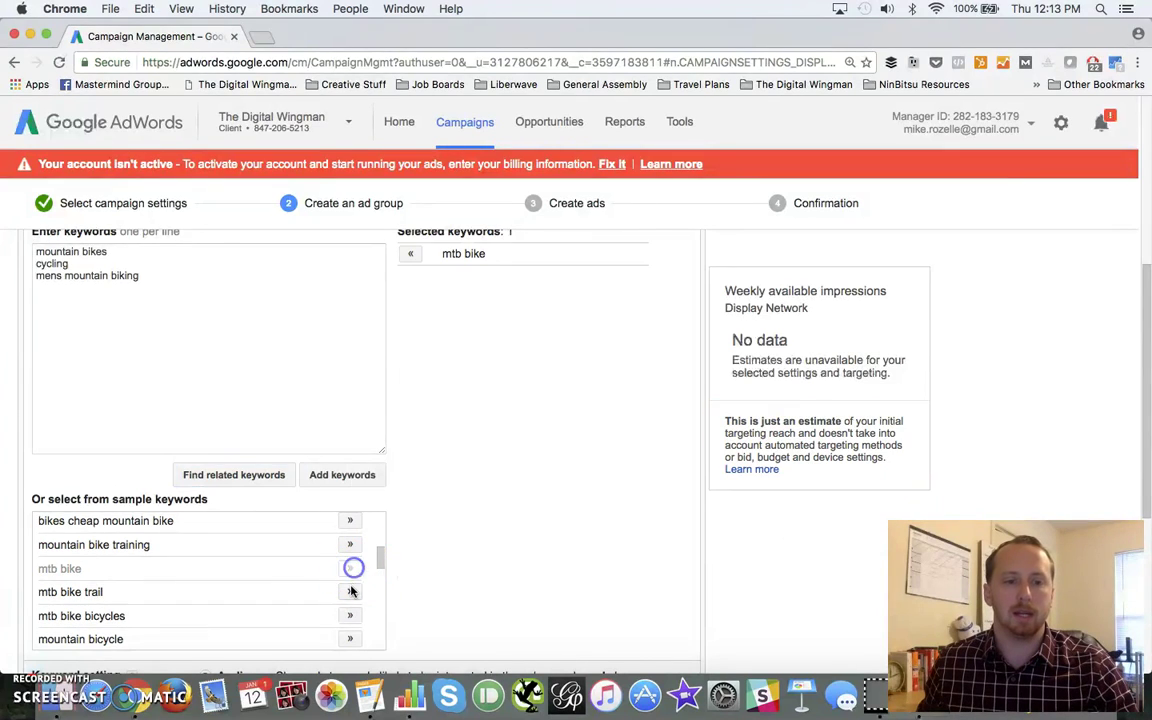
# Add the three entered keywords to the ad group's selected keywords.
pyautogui.scroll(5, 240, 340)
pyautogui.scroll(-5, 322, 440)
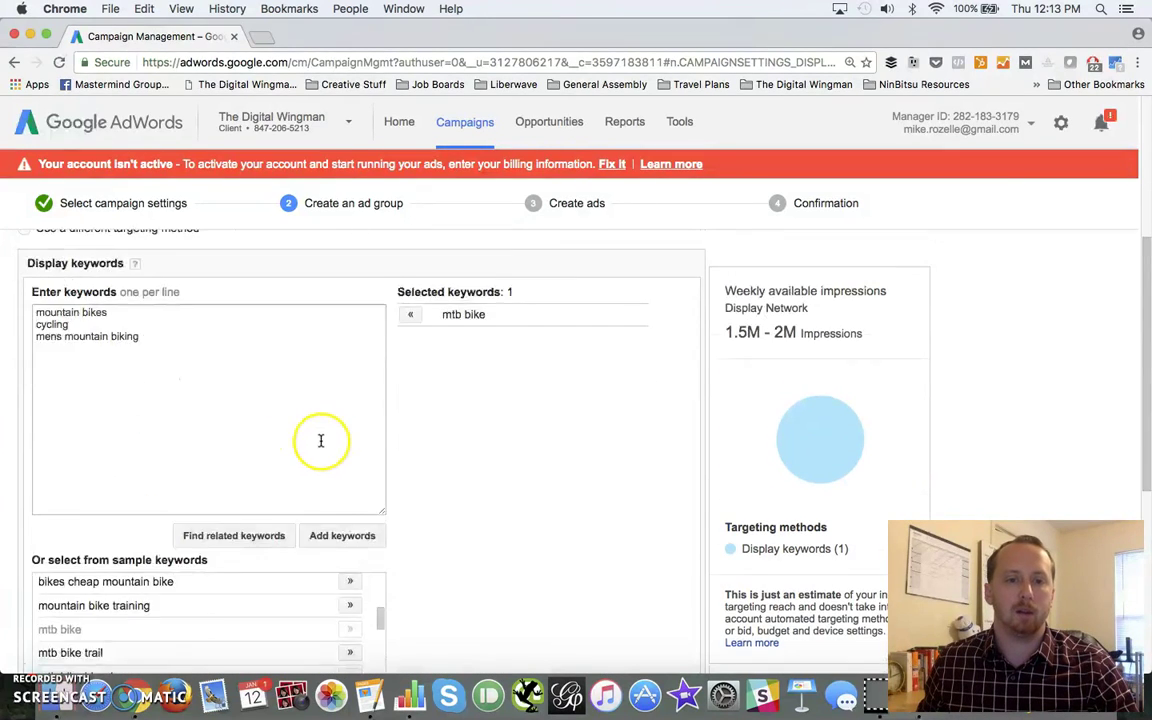
pyautogui.scroll(1, 199, 568)
pyautogui.scroll(5, 329, 520)
pyautogui.click(332, 512)
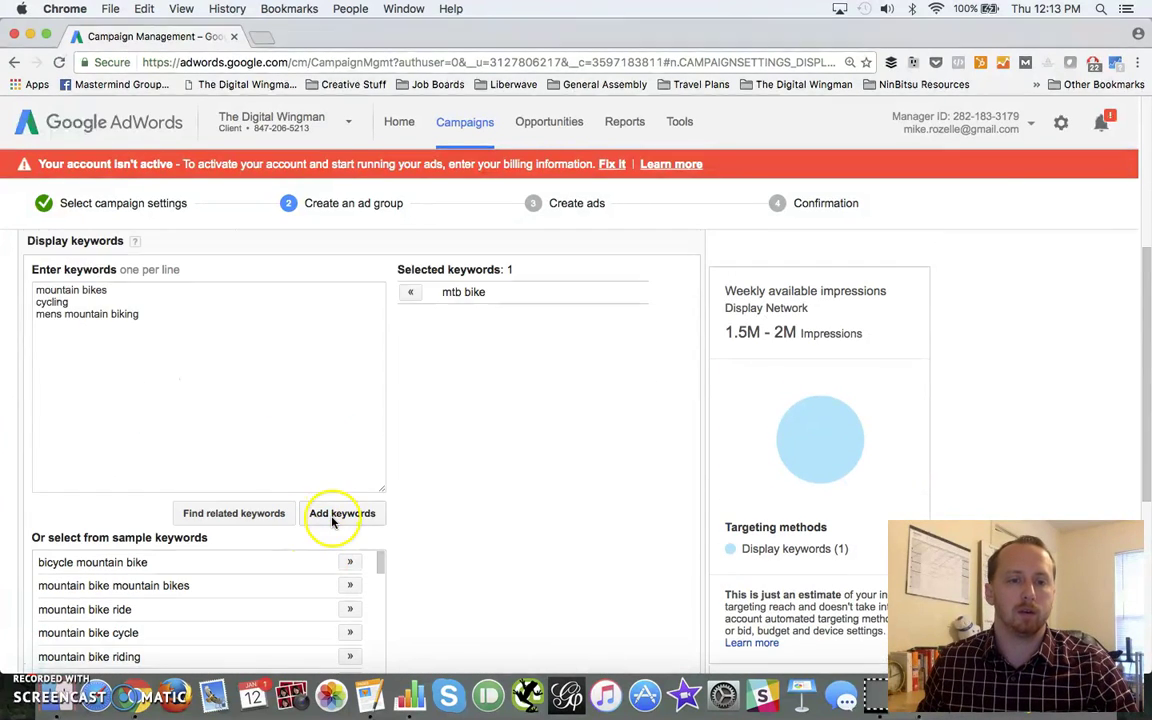
# Add the sample keywords "mountain bike mountain bikes", "mountain biking trails" and "bike bicycle mountain bike" to the selection.
pyautogui.scroll(-1, 312, 427)
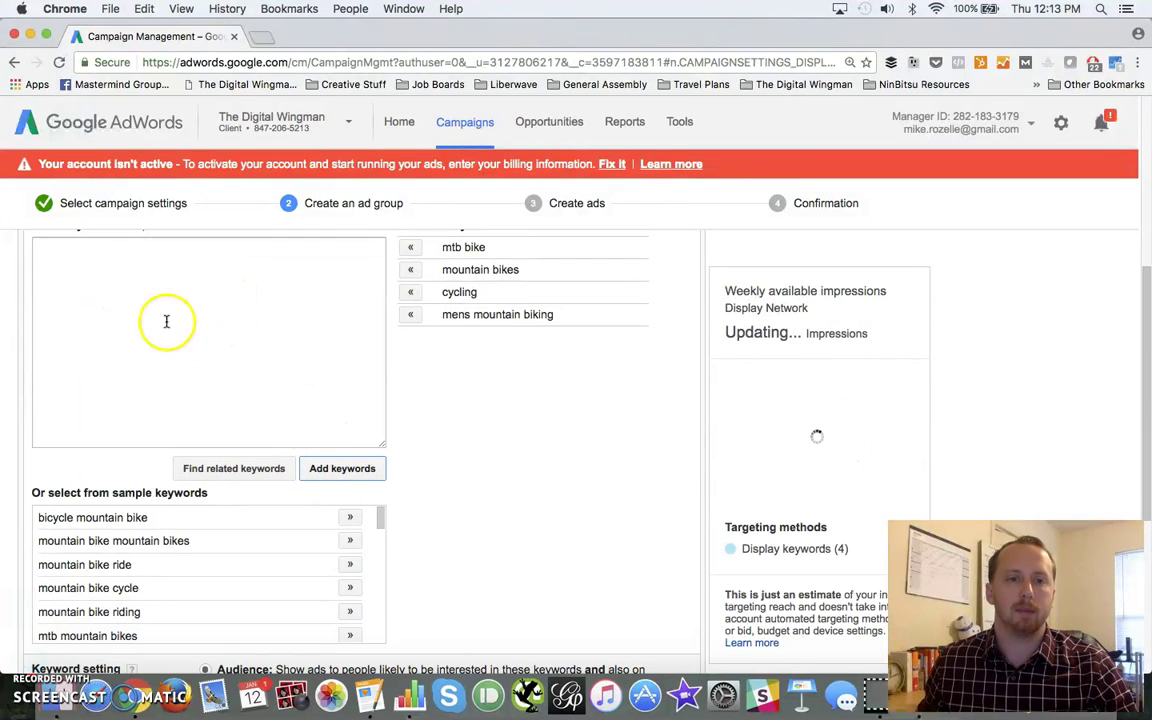
pyautogui.scroll(-2, 231, 397)
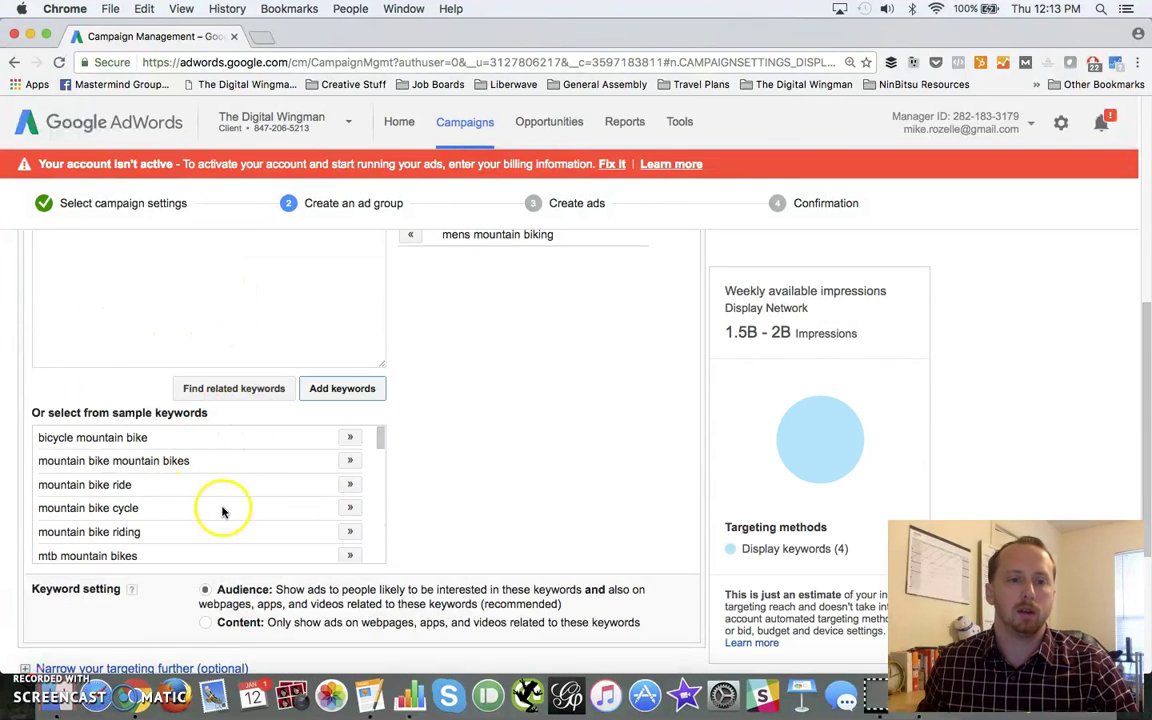
pyautogui.click(350, 460)
pyautogui.scroll(-2, 267, 501)
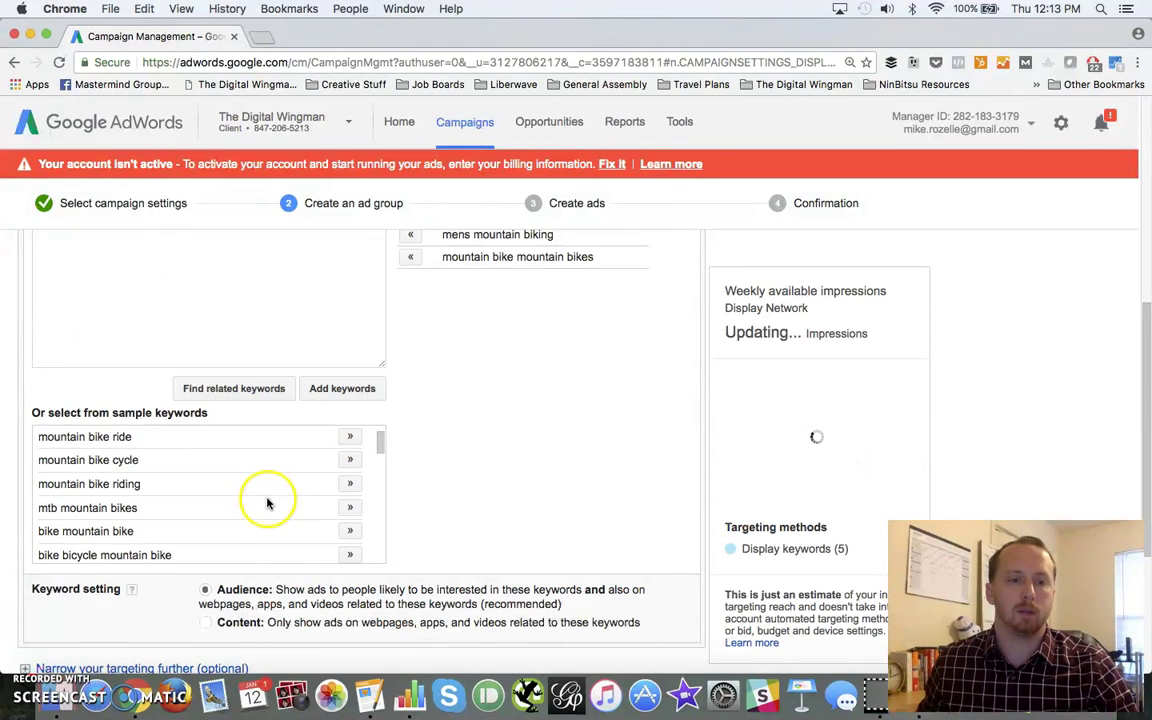
pyautogui.scroll(-2, 265, 501)
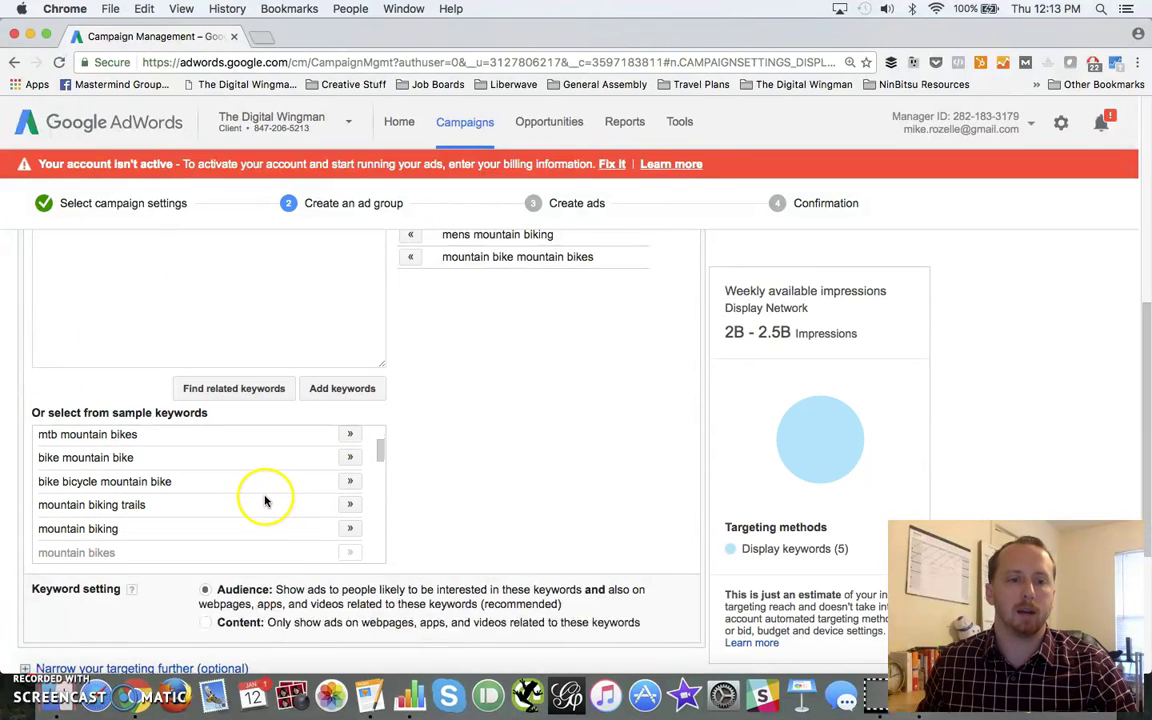
pyautogui.click(351, 502)
pyautogui.click(352, 481)
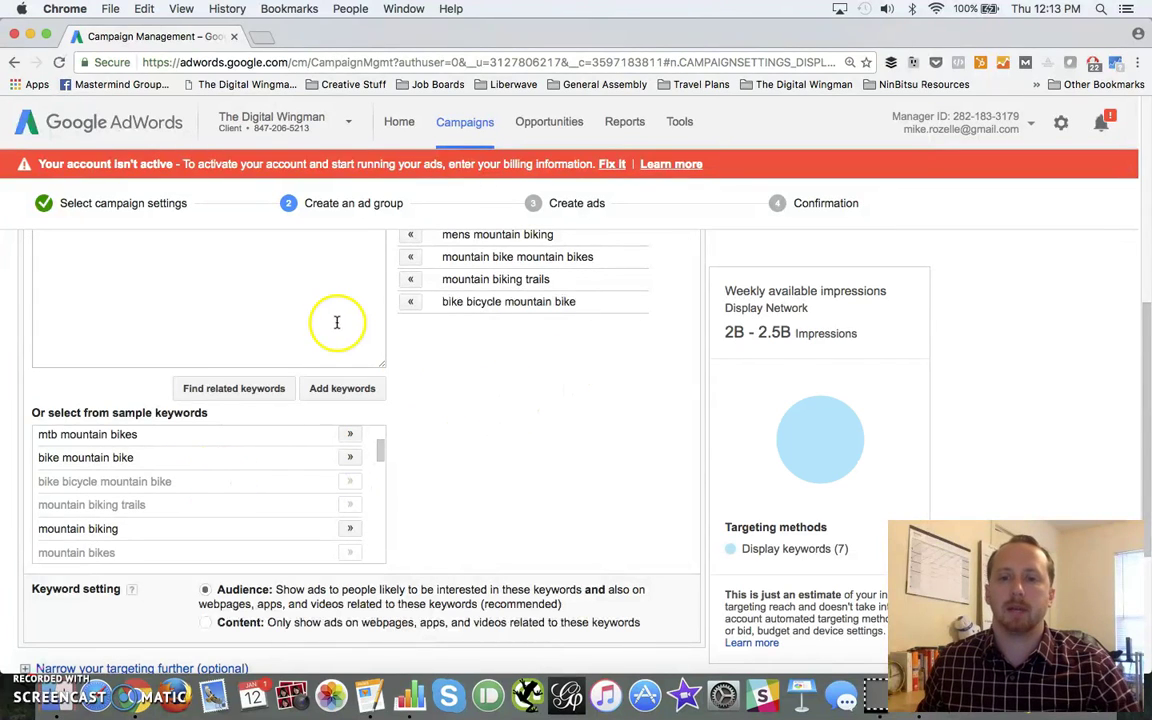
# Examine the weekly available impressions estimate alongside the list of selected keywords.
pyautogui.tripleClick(808, 333)
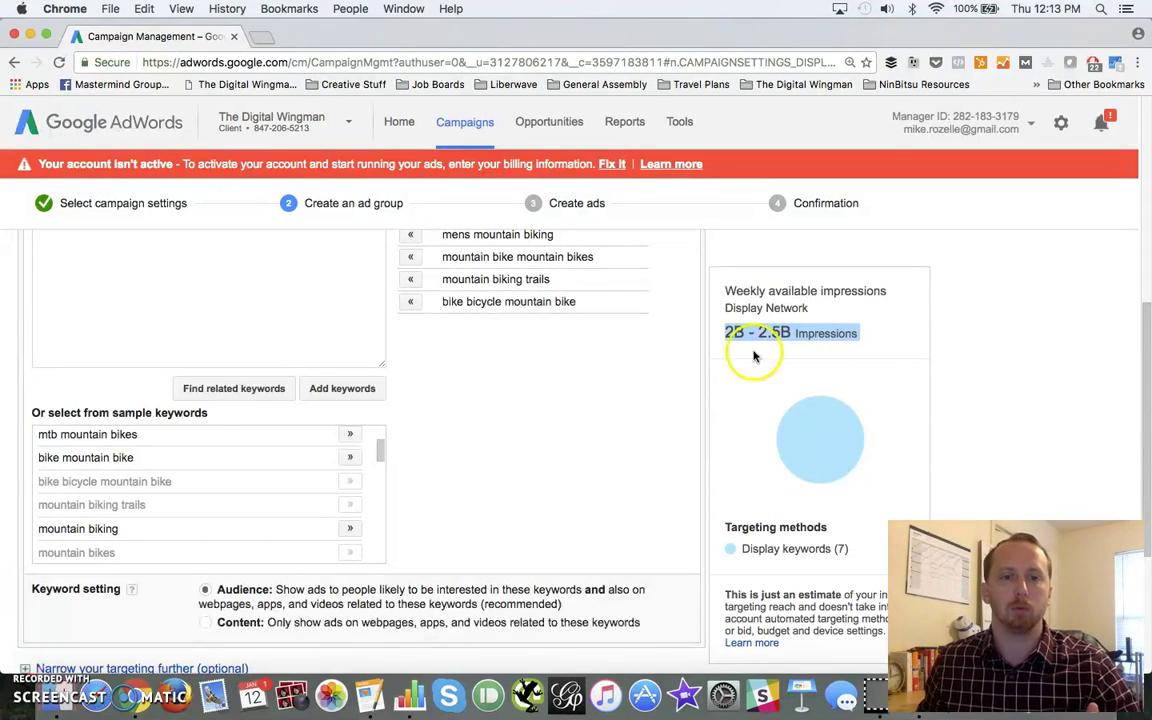
pyautogui.scroll(2, 616, 414)
pyautogui.scroll(1, 616, 414)
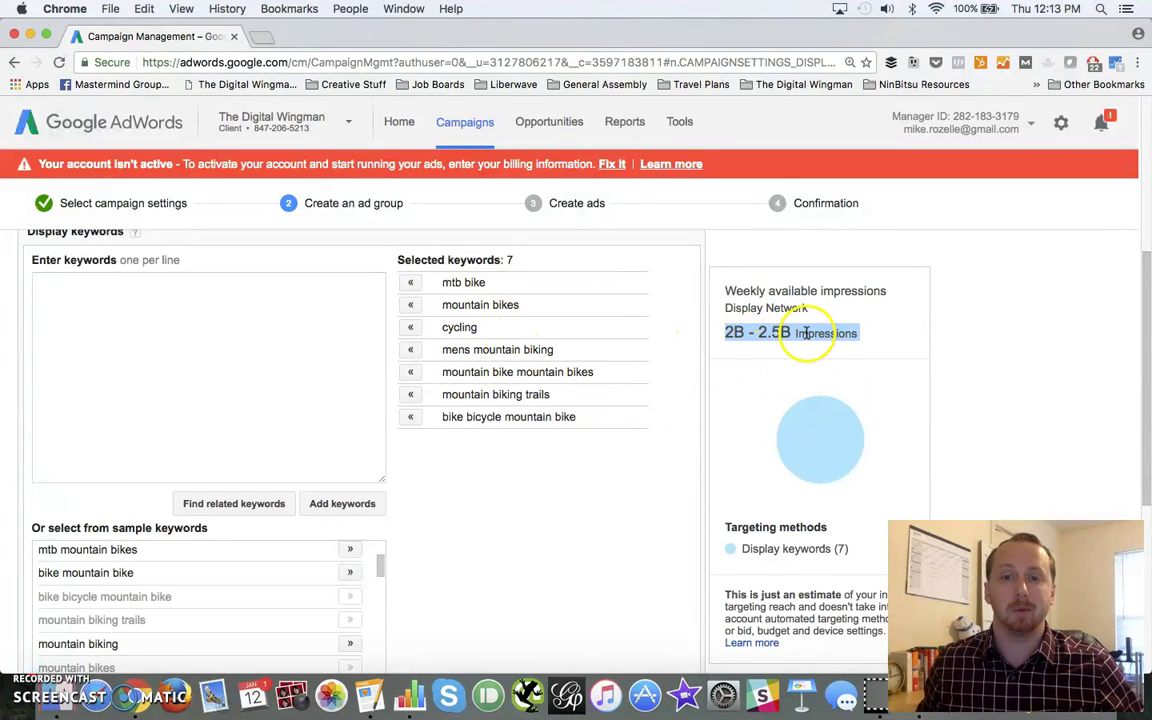
pyautogui.click(400, 375)
pyautogui.scroll(2, 400, 376)
# Set the keyword setting to Content, so ads only show on webpages, apps and videos related to the keywords.
pyautogui.scroll(-5, 407, 328)
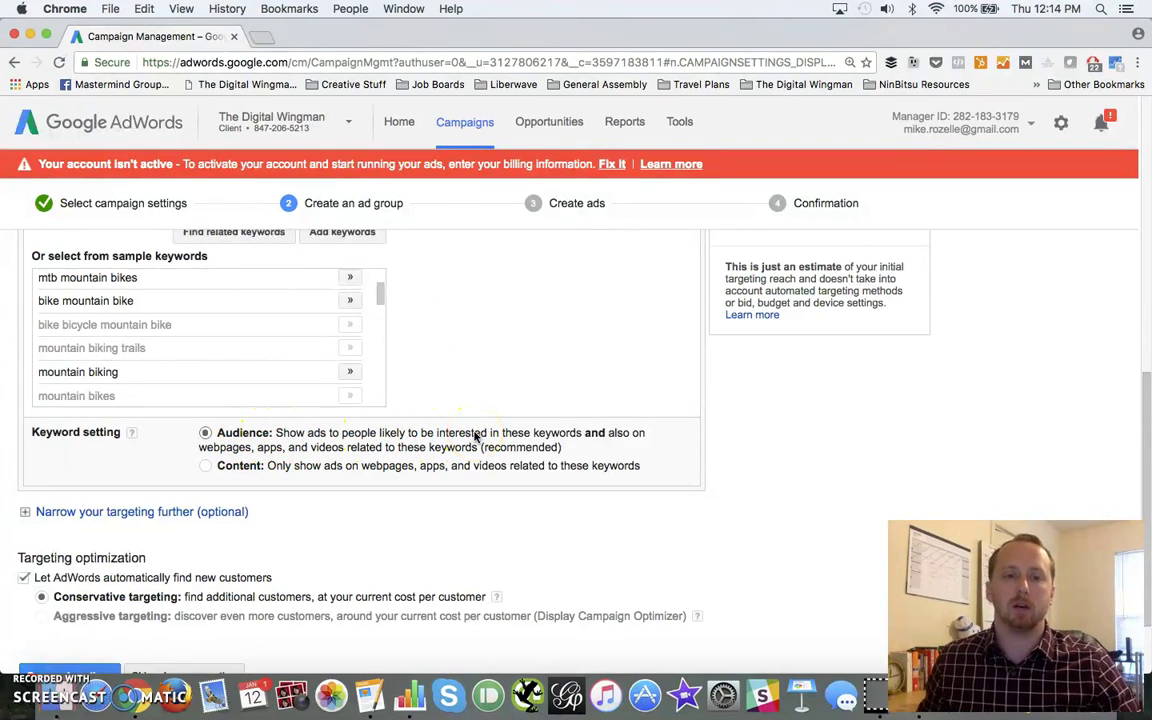
pyautogui.click(205, 466)
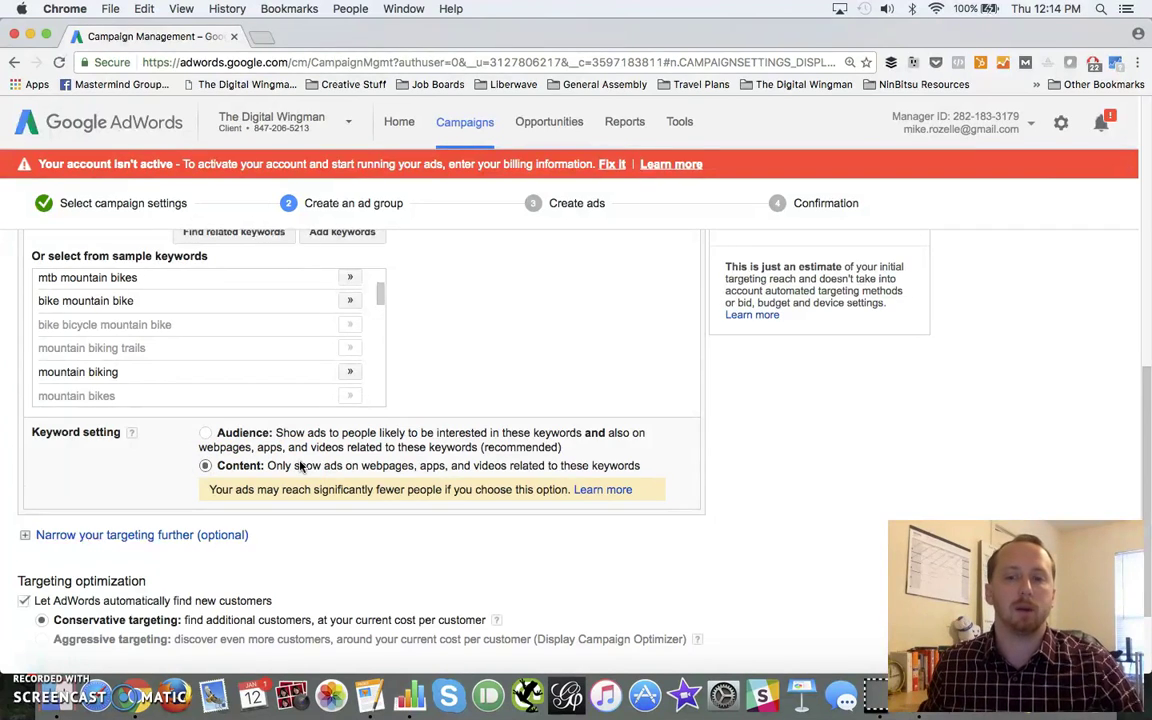
pyautogui.scroll(5, 300, 466)
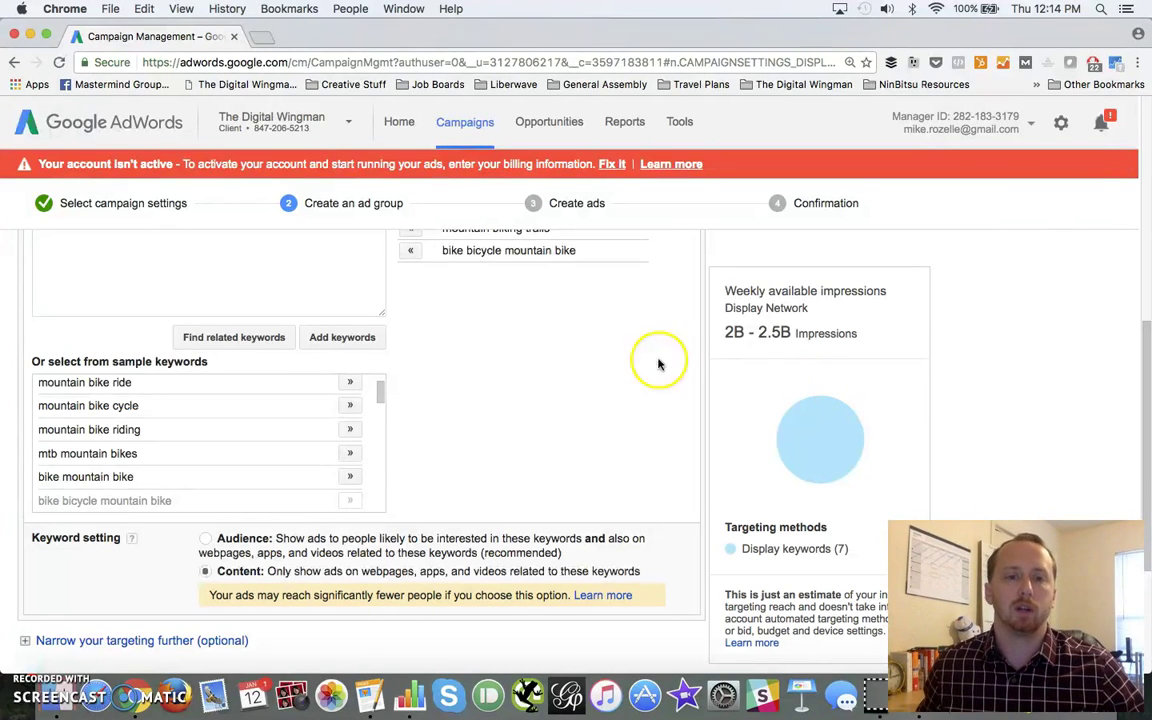
# Switch the ad group's targeting to Interests & remarketing and choose the Affinity audiences category.
pyautogui.scroll(-3, 441, 410)
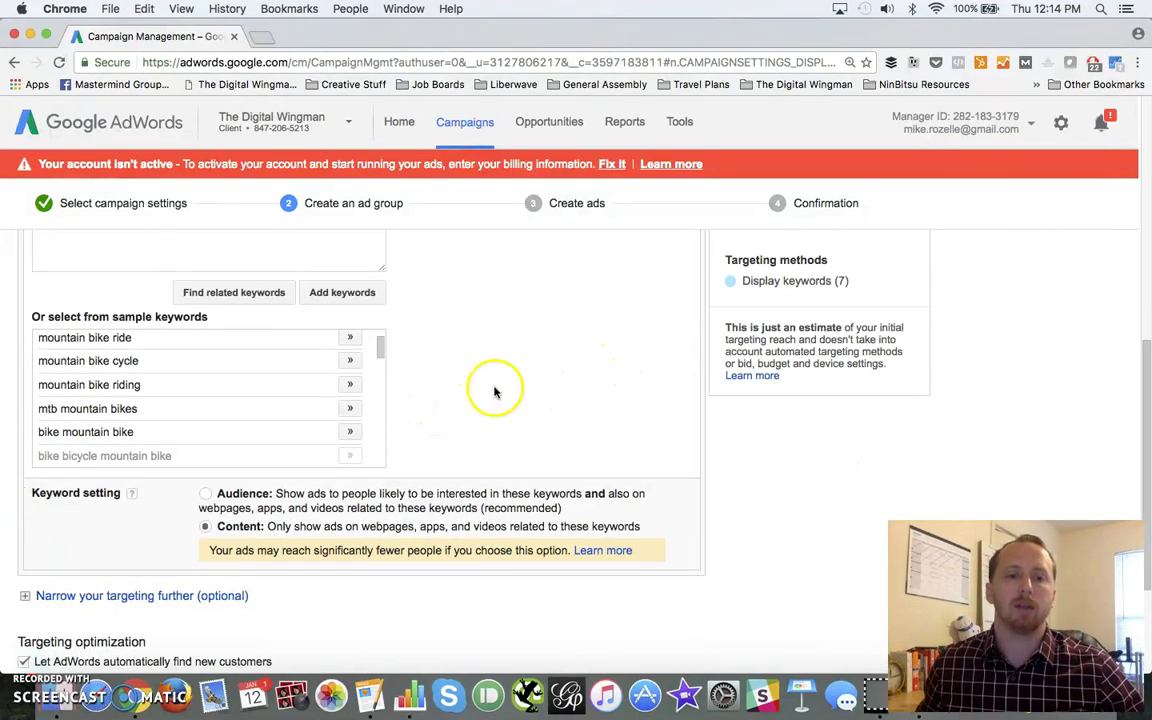
pyautogui.scroll(5, 477, 400)
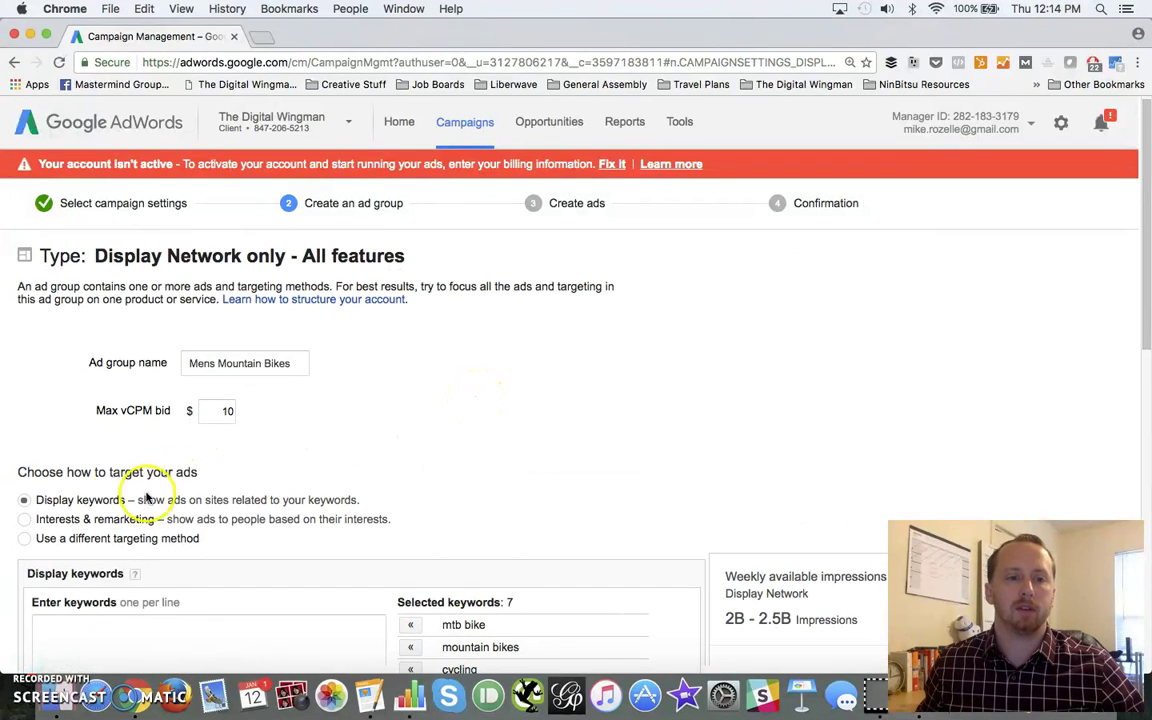
pyautogui.click(24, 515)
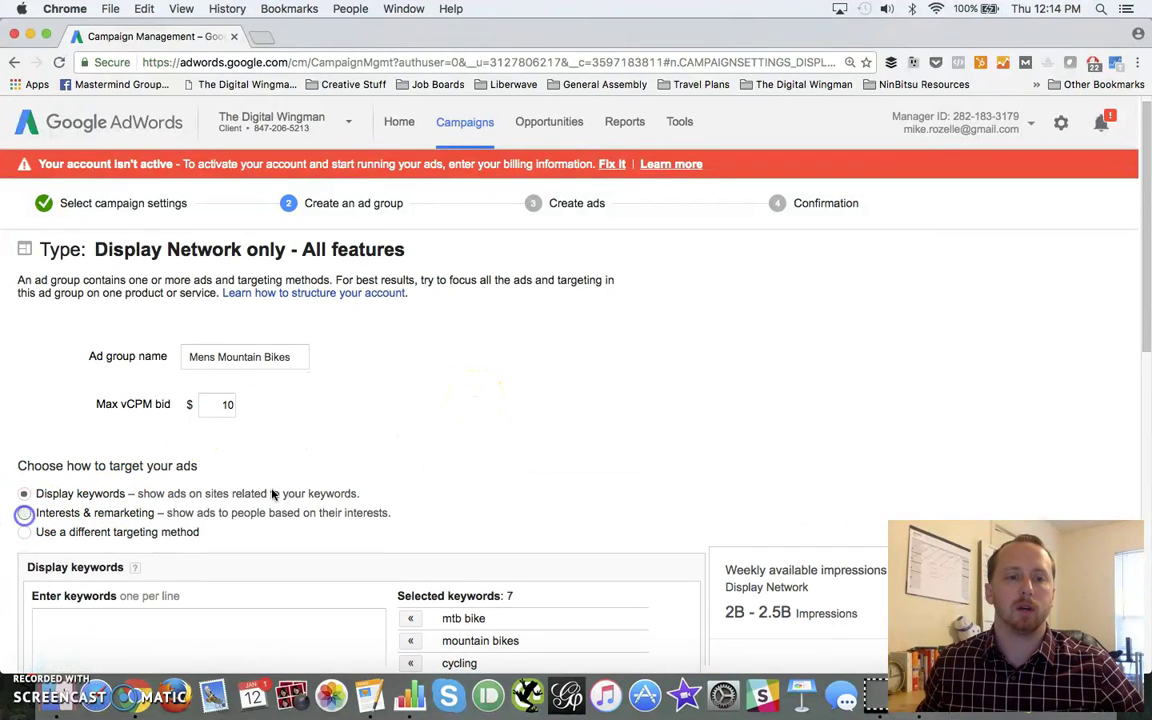
pyautogui.scroll(-5, 459, 470)
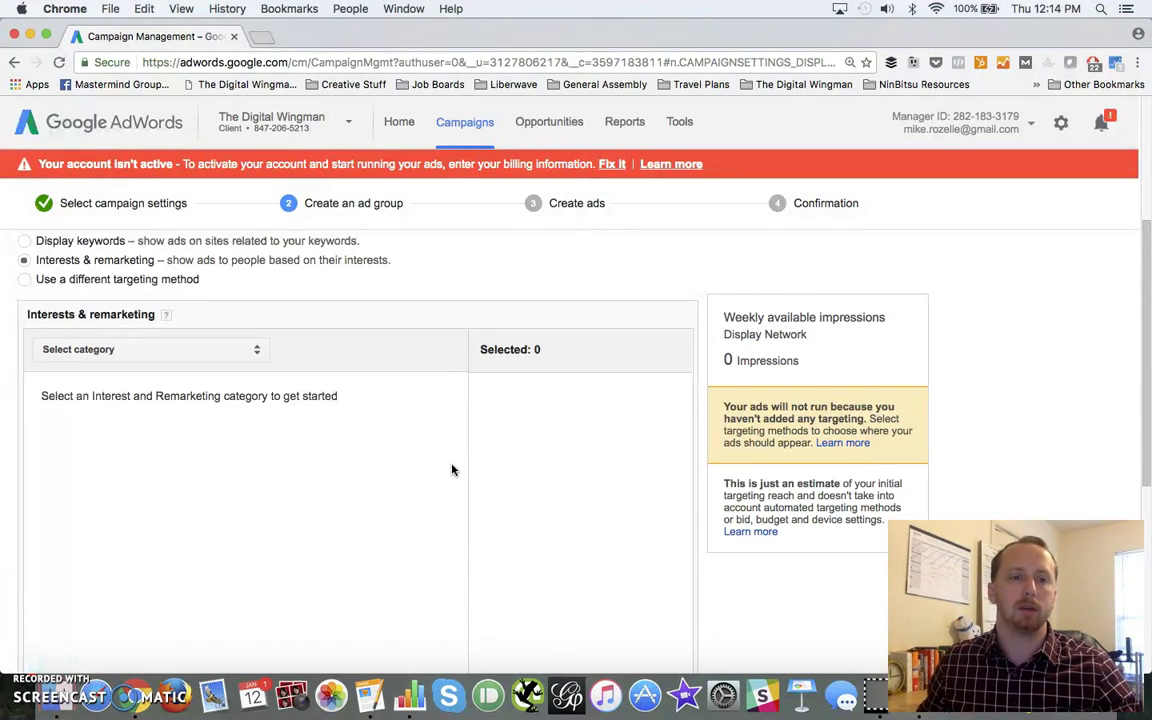
pyautogui.click(110, 349)
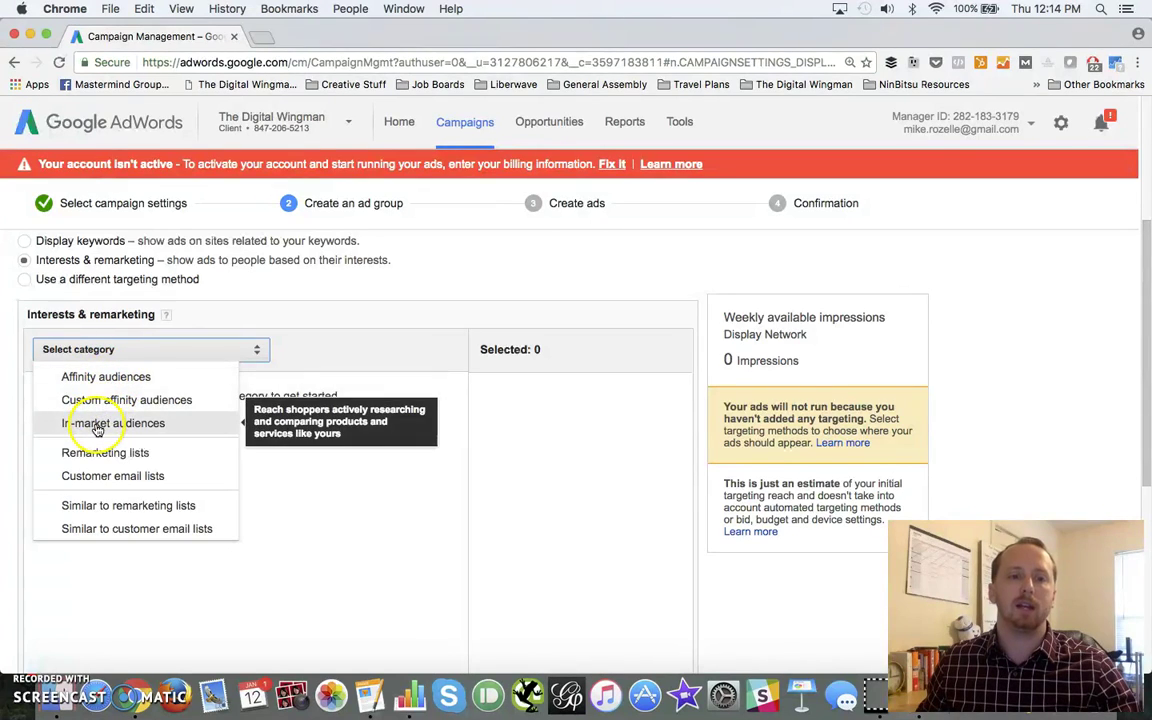
pyautogui.click(112, 377)
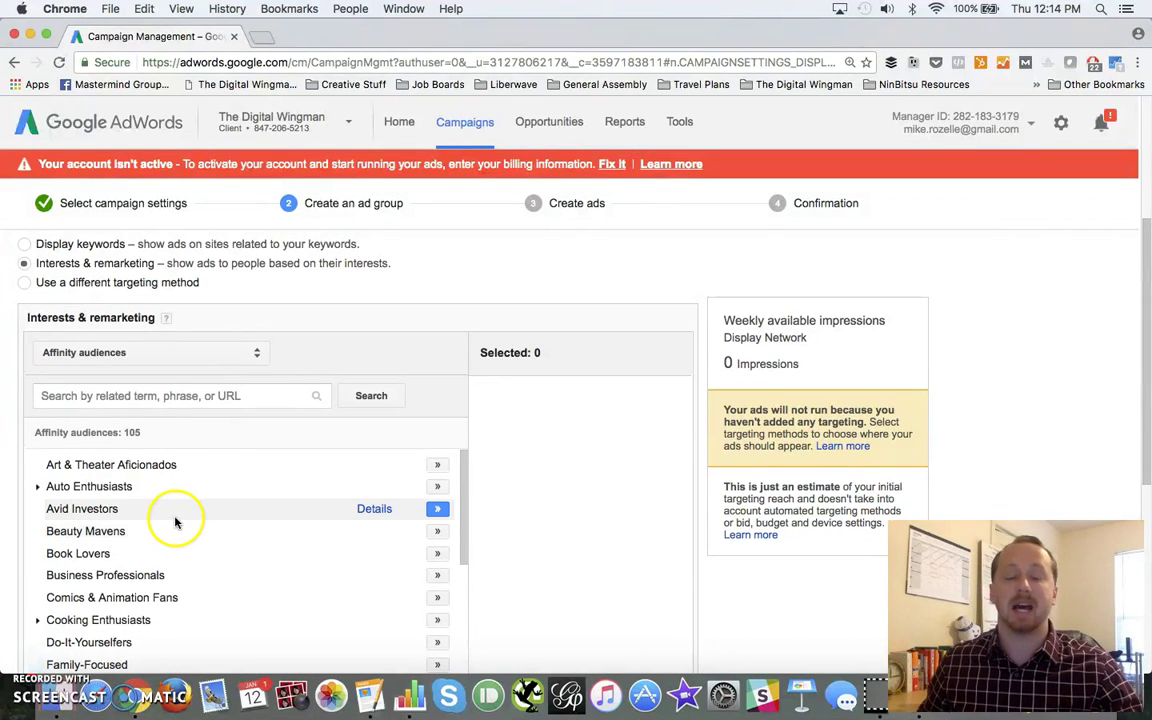
# Browse the list of affinity audiences, expanding Cooking Enthusiasts to view its subcategories.
pyautogui.scroll(-1, 175, 519)
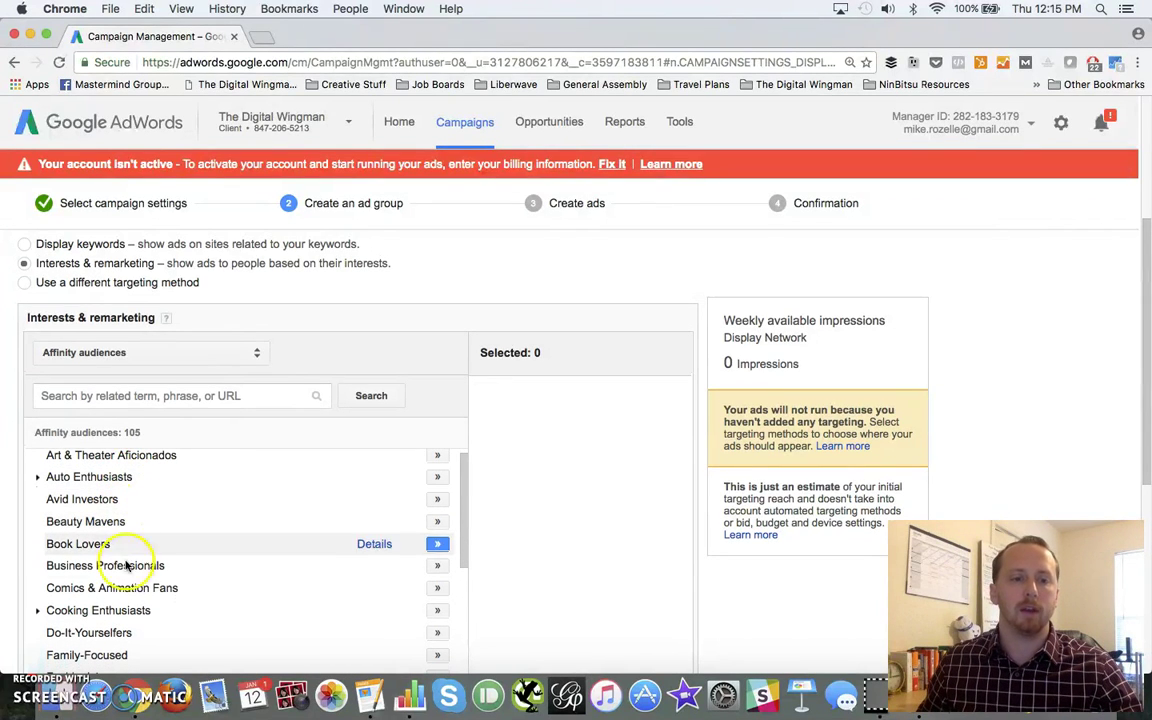
pyautogui.scroll(-3, 130, 590)
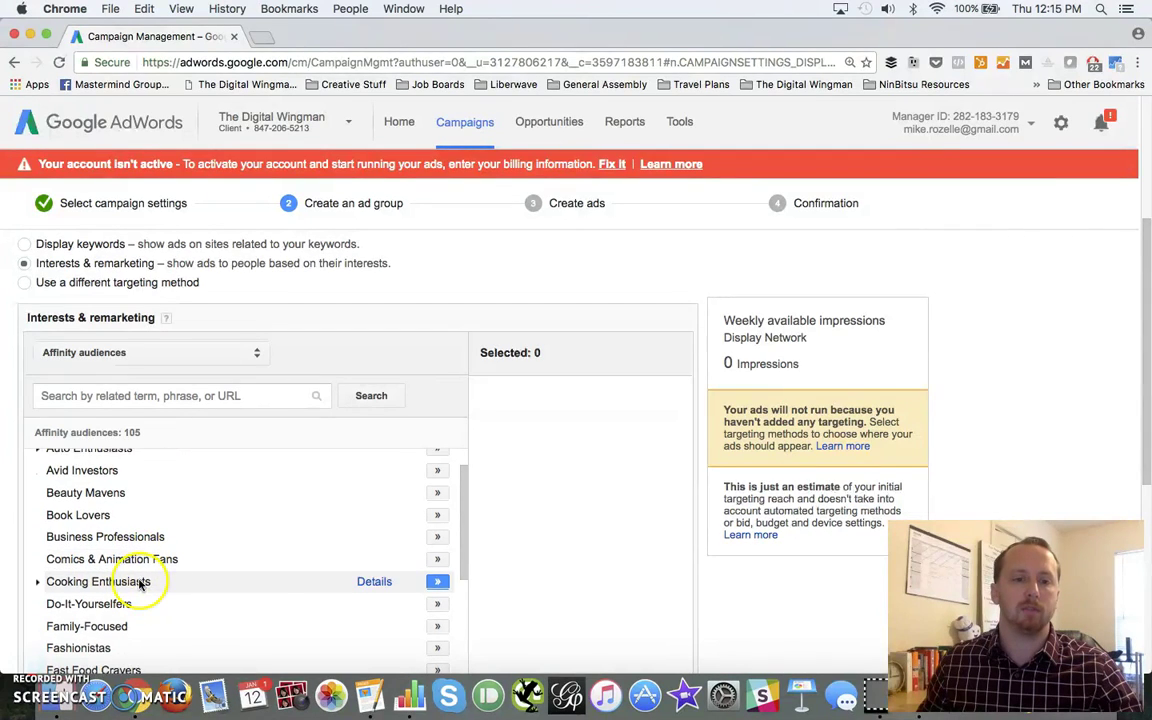
pyautogui.click(37, 581)
pyautogui.scroll(-5, 150, 570)
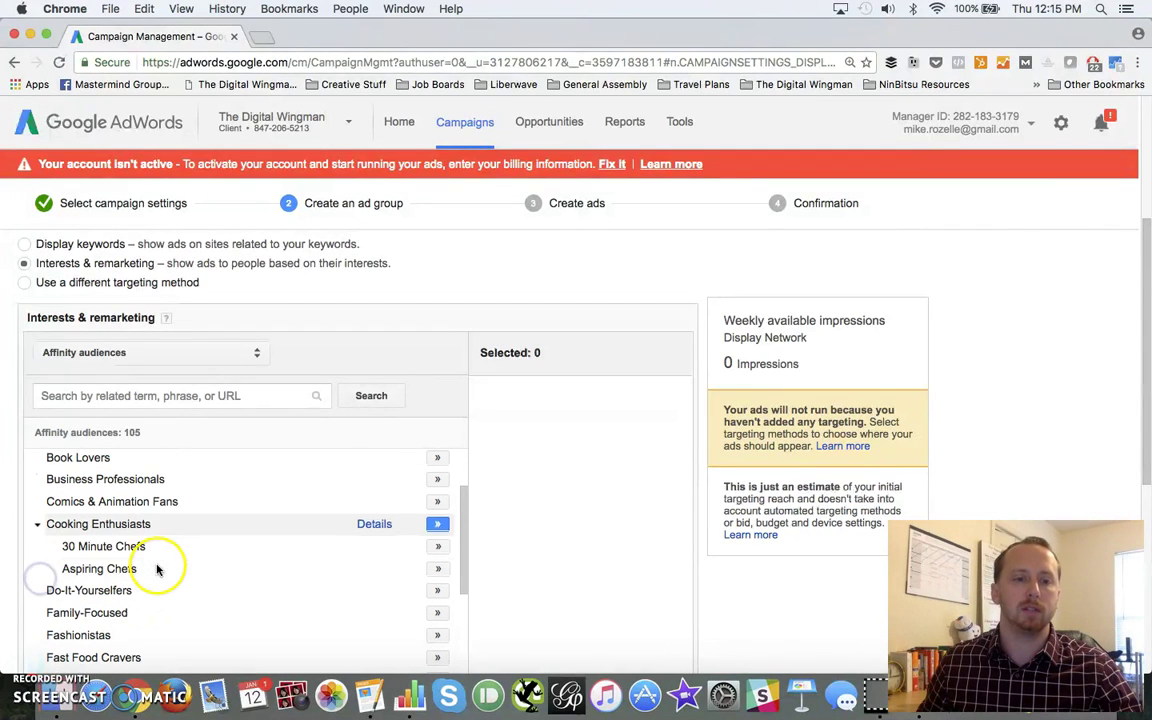
pyautogui.scroll(-2, 133, 571)
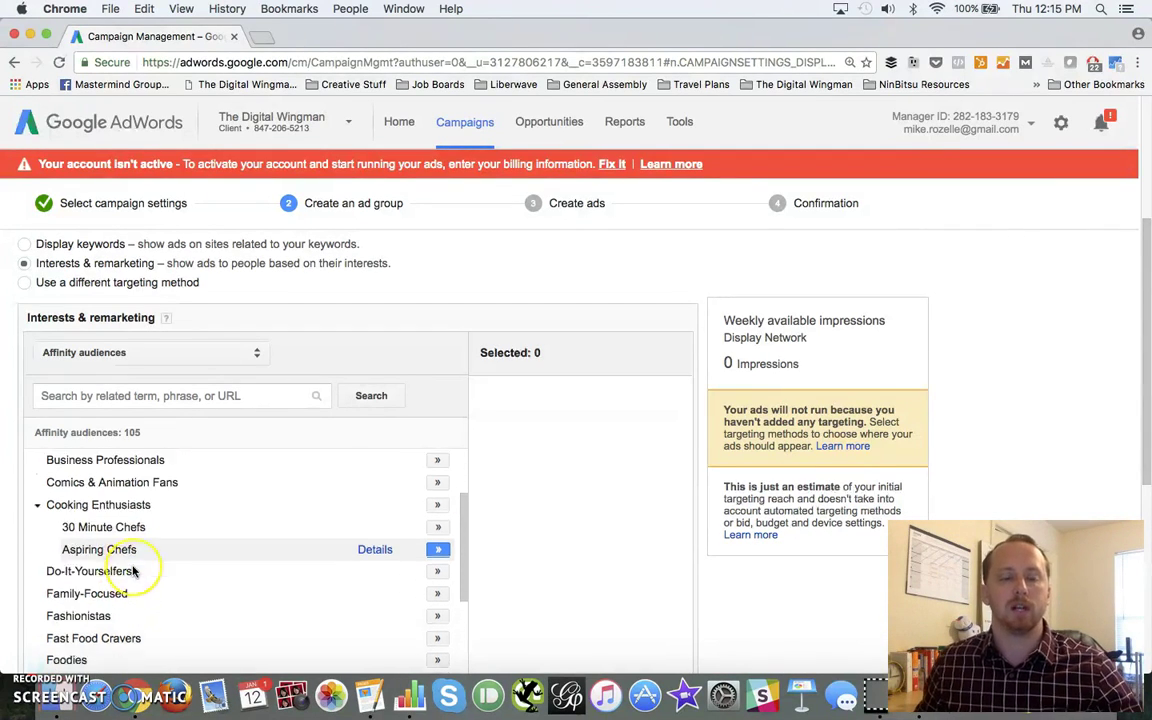
pyautogui.scroll(-3, 133, 571)
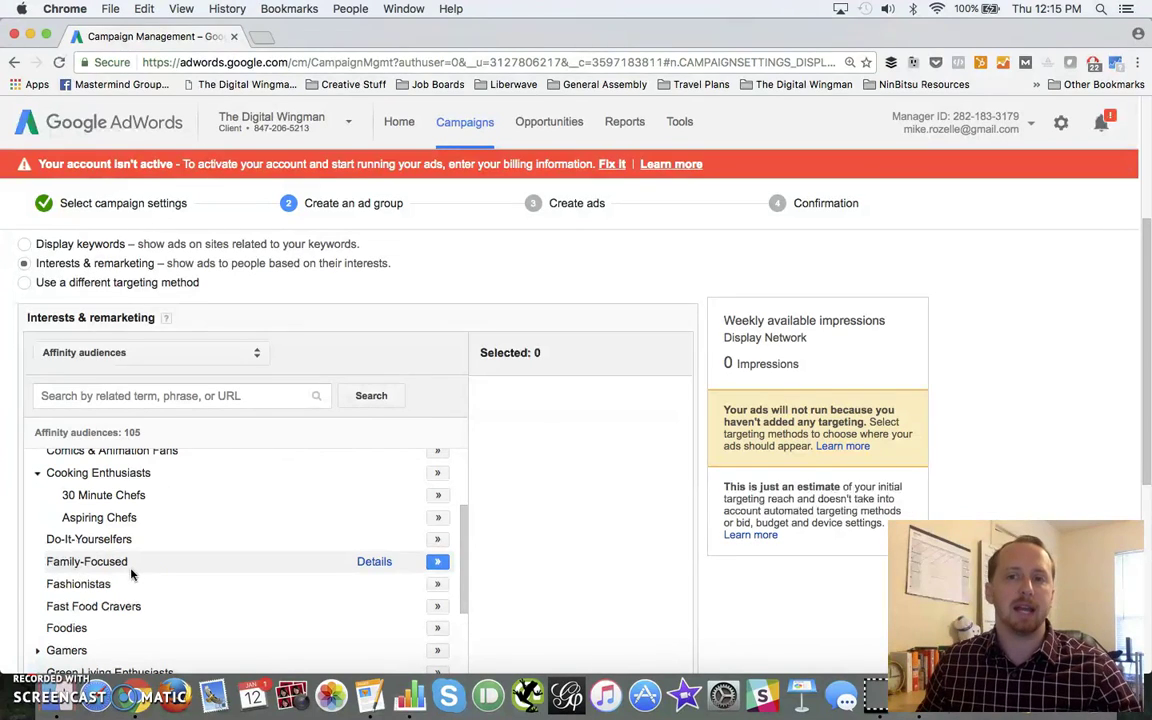
# Change the audience category to In-market audiences, then return it to Affinity audiences.
pyautogui.click(103, 353)
pyautogui.click(99, 428)
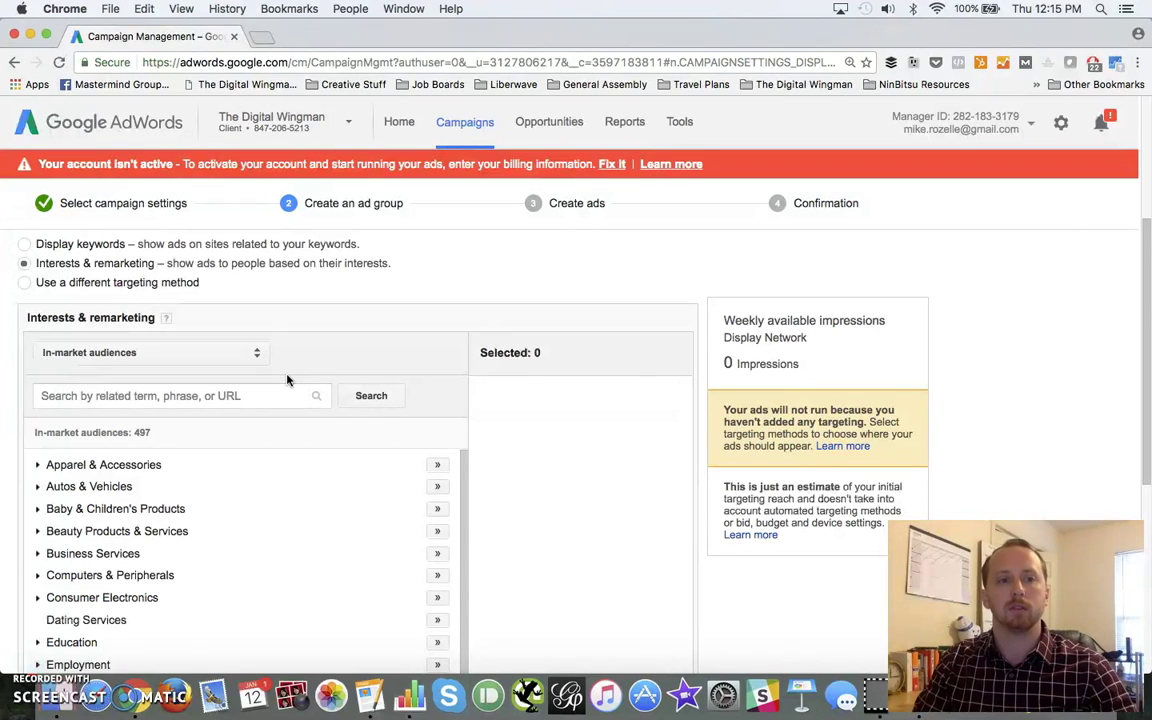
pyautogui.click(251, 358)
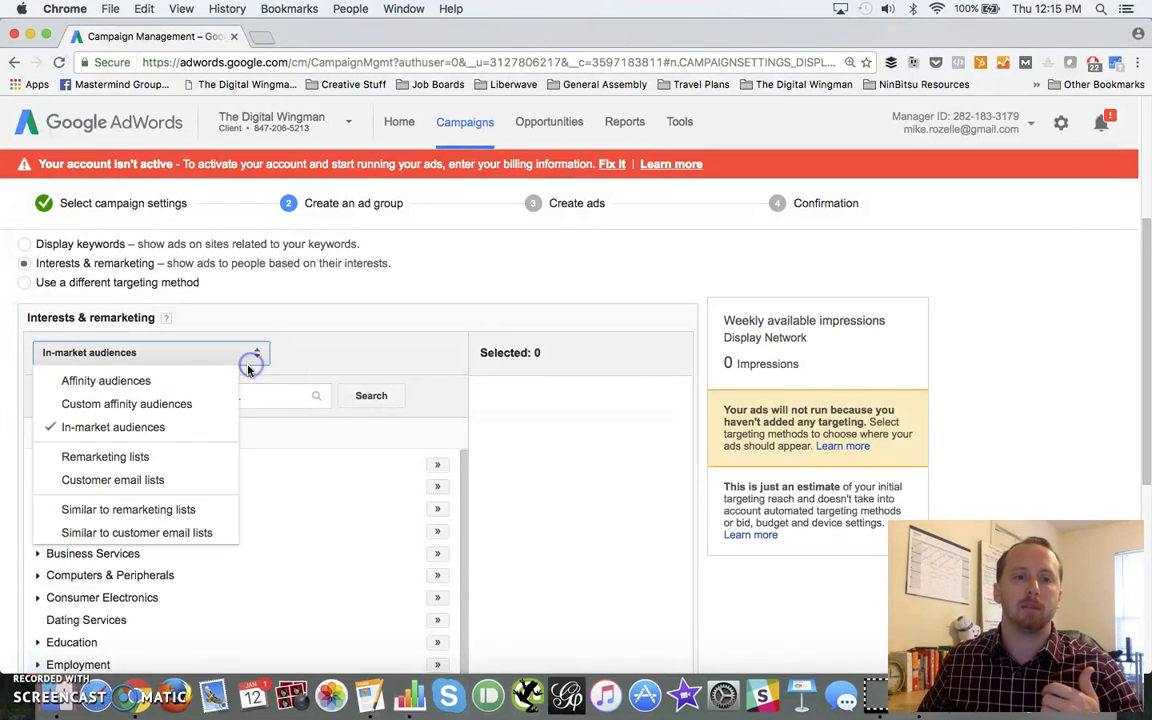
pyautogui.click(221, 384)
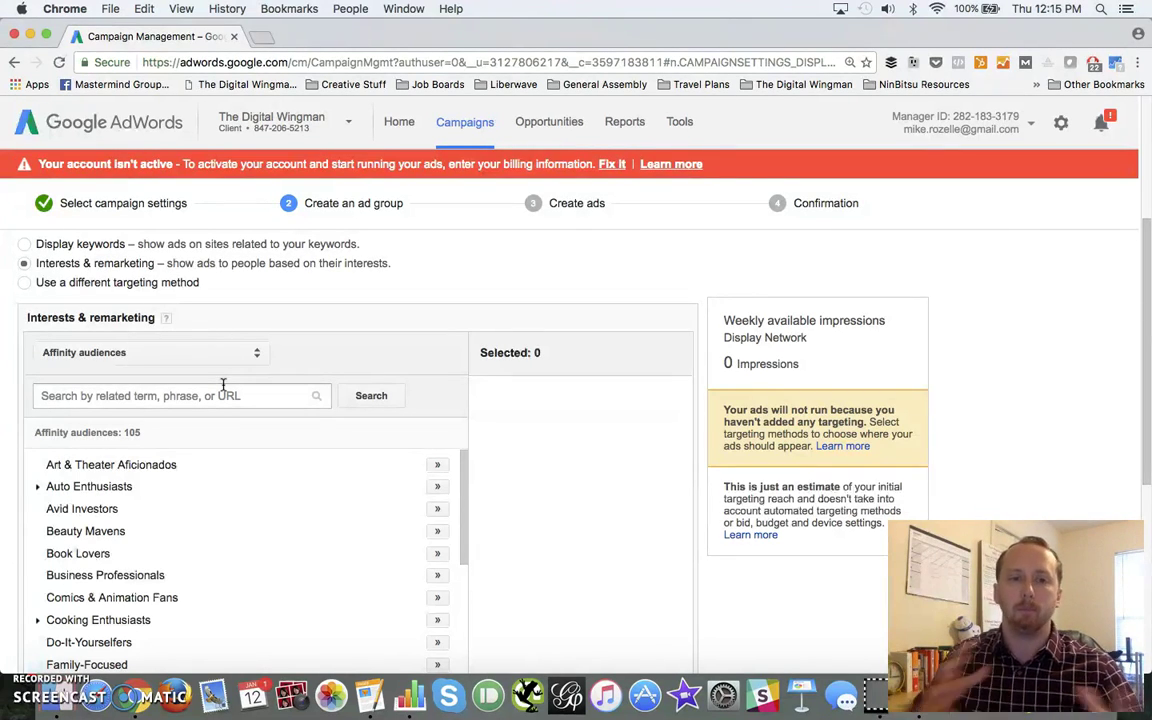
# Set the ad group to use a different targeting method and choose Topics.
pyautogui.click(24, 282)
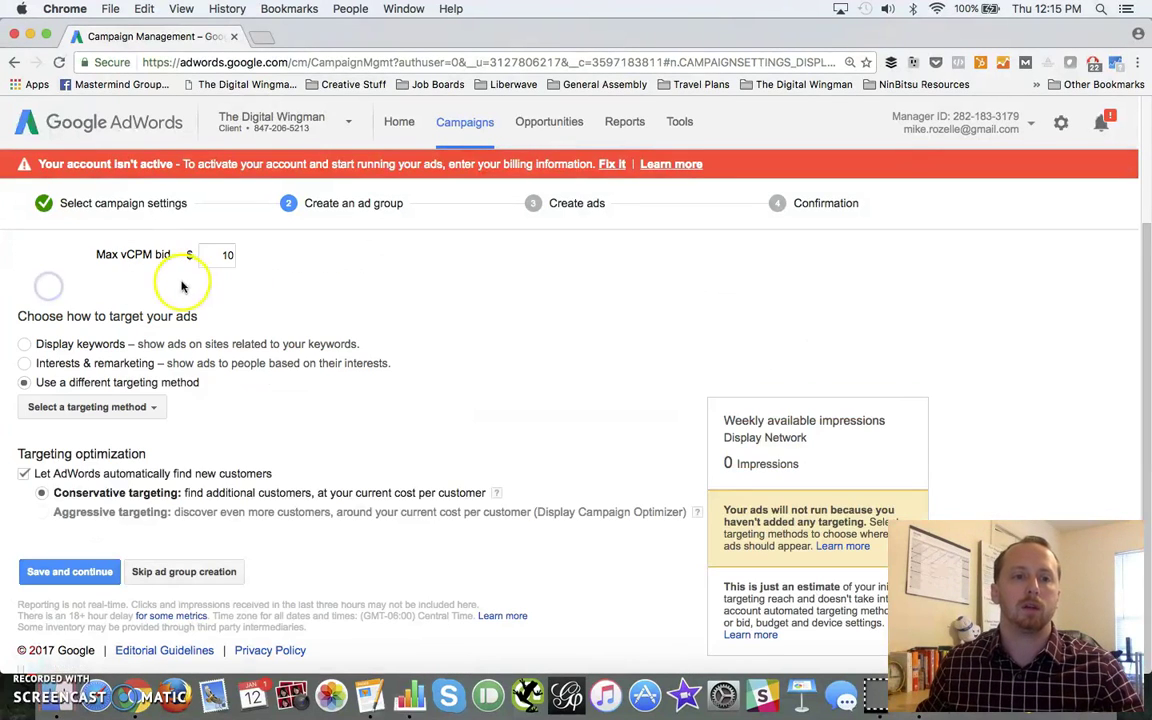
pyautogui.click(143, 407)
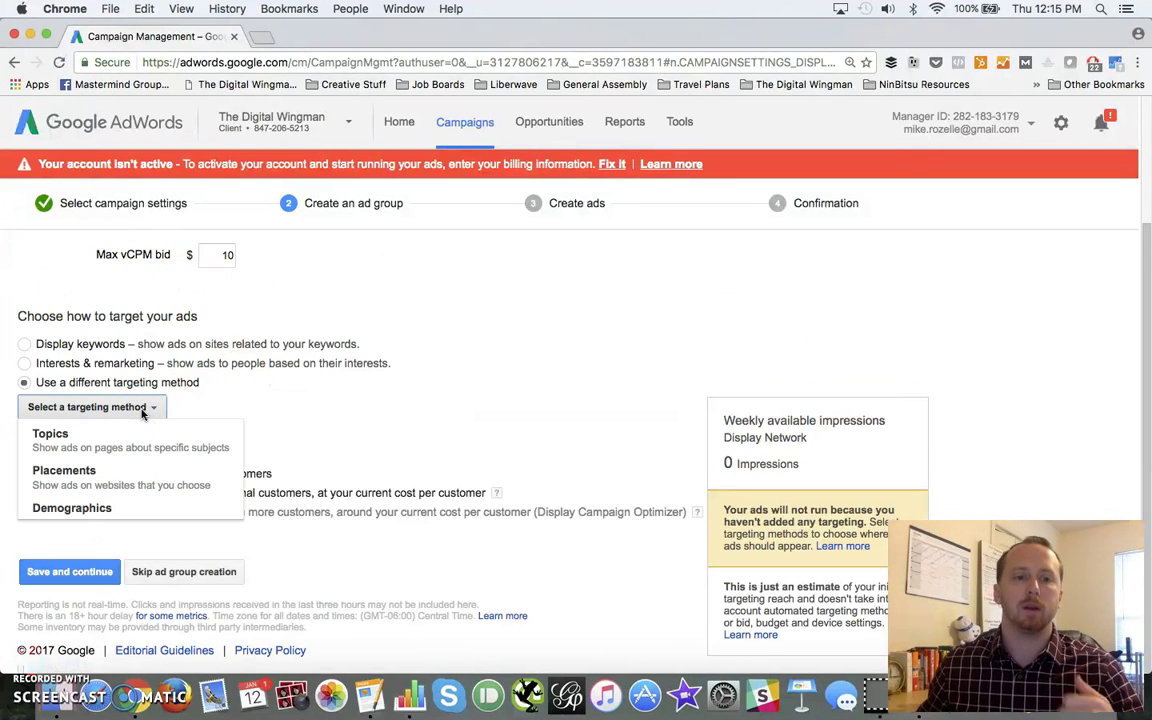
pyautogui.click(128, 443)
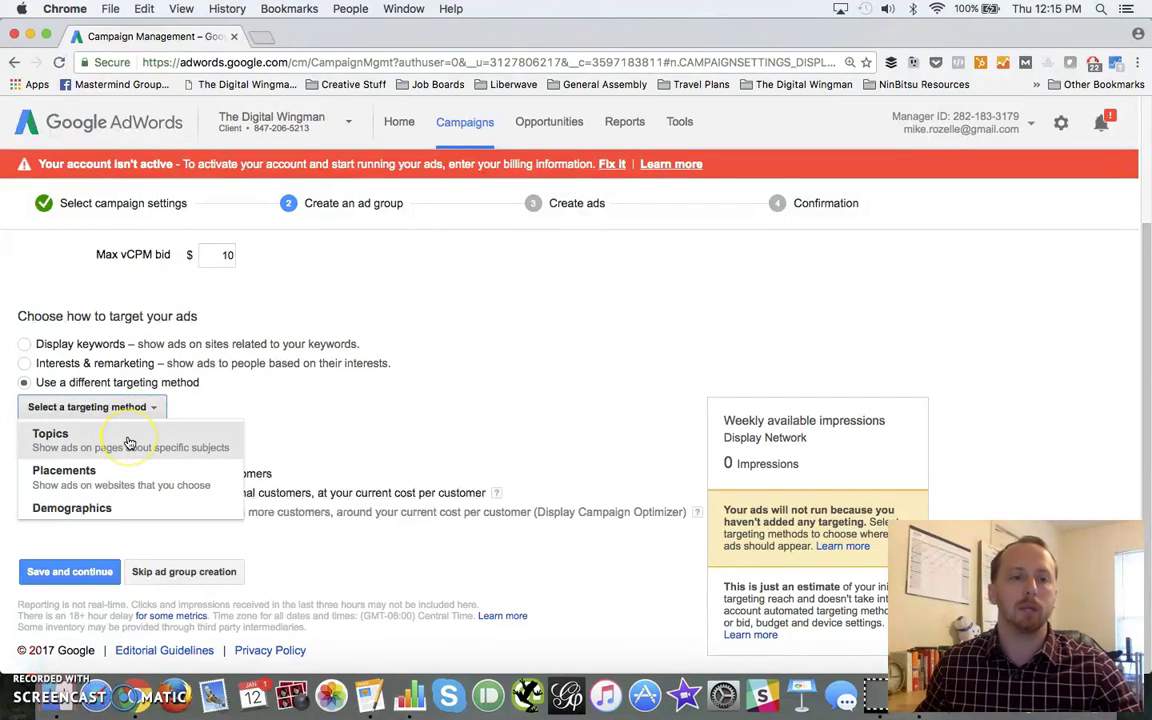
pyautogui.click(97, 443)
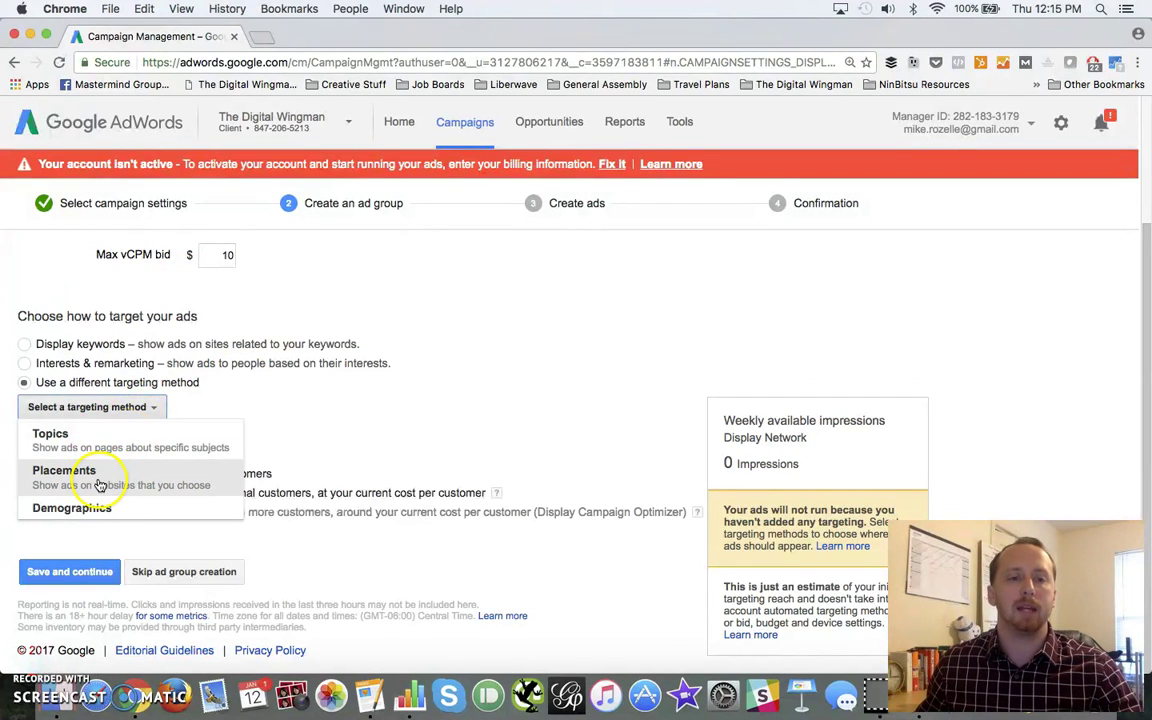
pyautogui.click(110, 444)
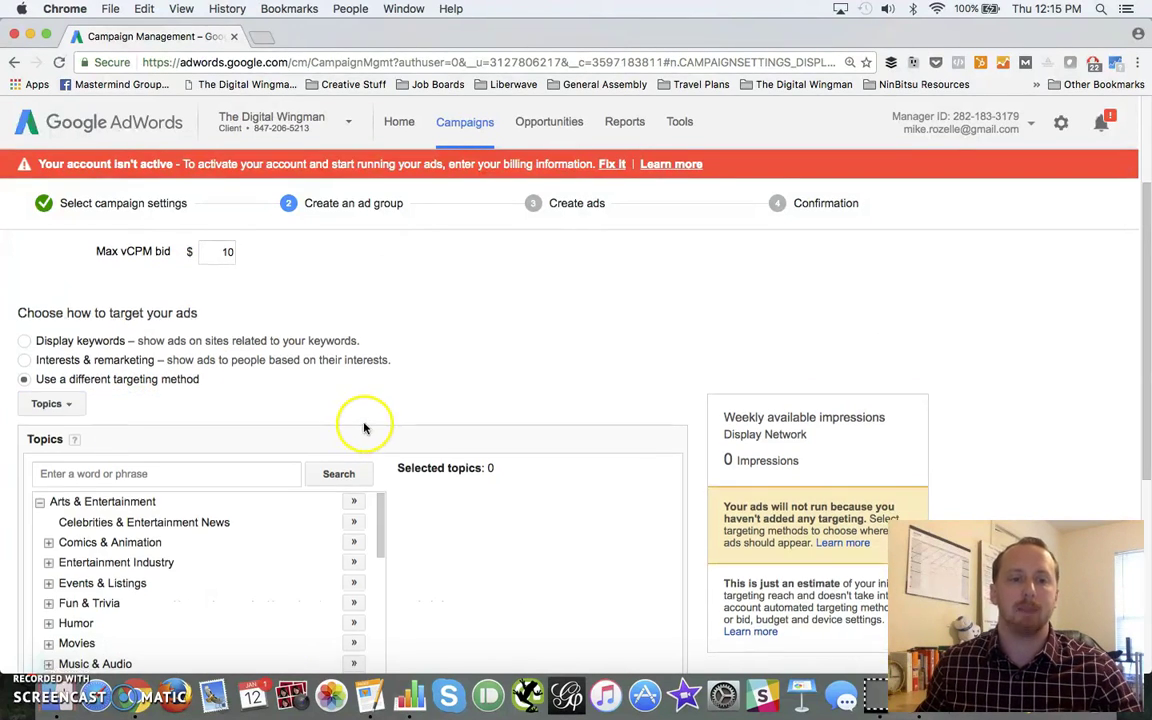
# Browse the Arts & Entertainment topics, expanding Humor and Movies to view their subtopics.
pyautogui.scroll(-3, 365, 425)
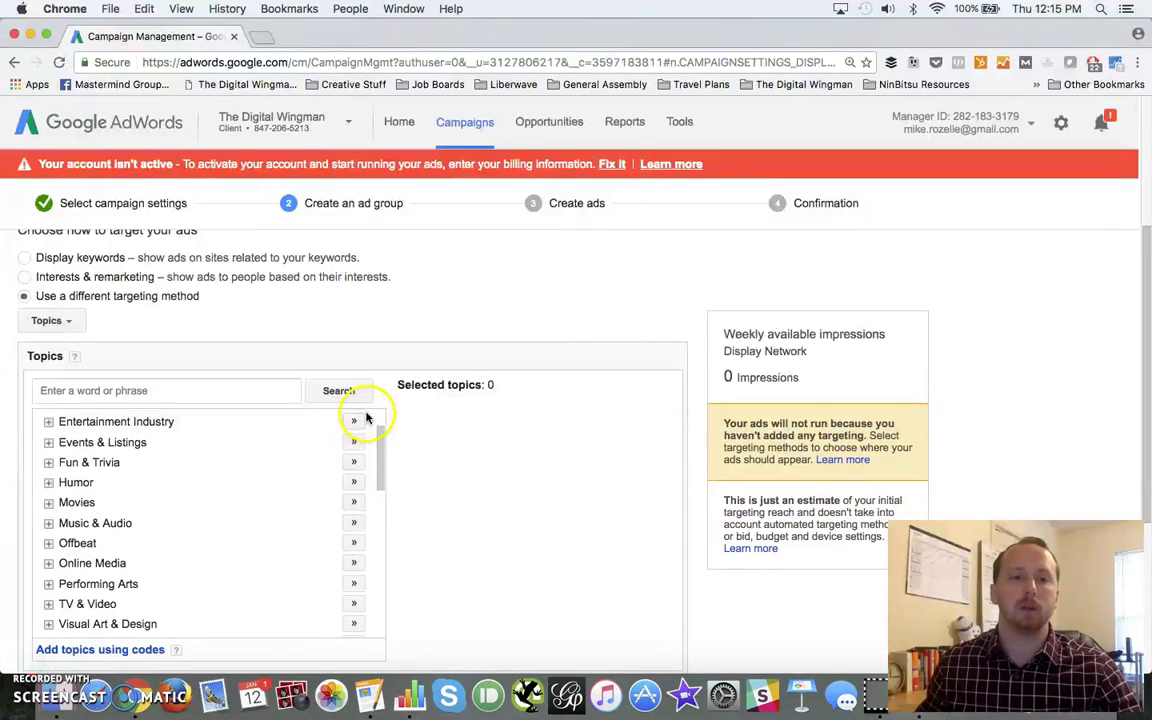
pyautogui.click(48, 484)
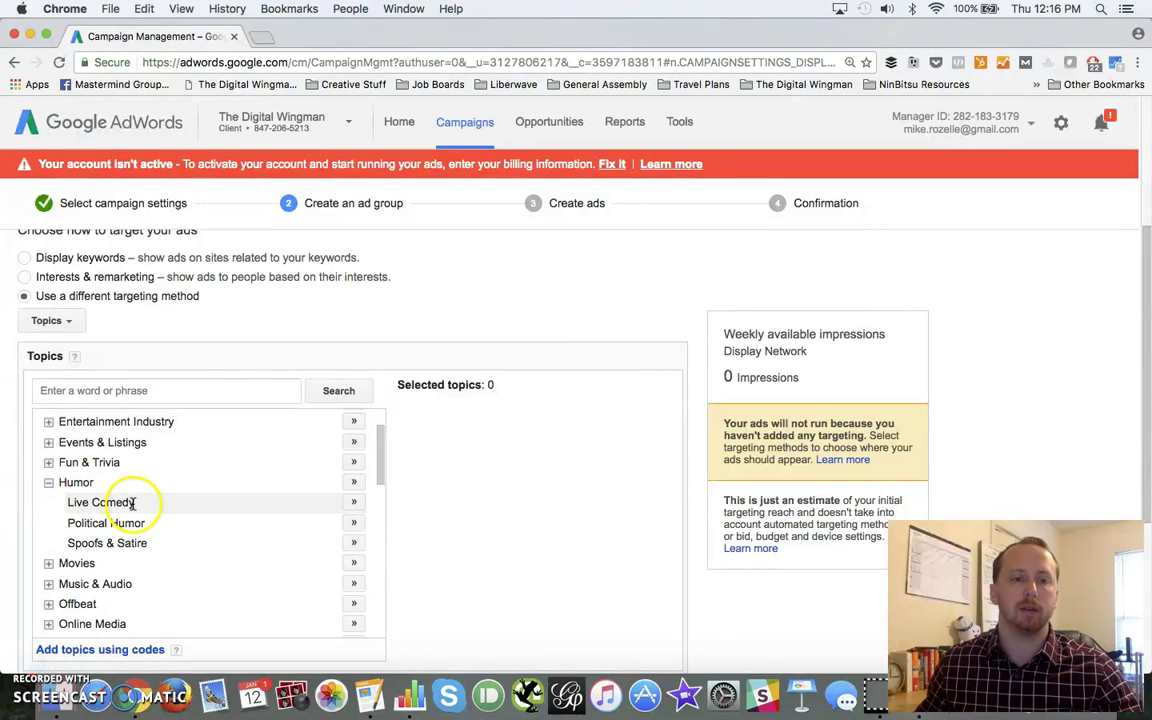
pyautogui.click(48, 564)
pyautogui.scroll(-2, 80, 565)
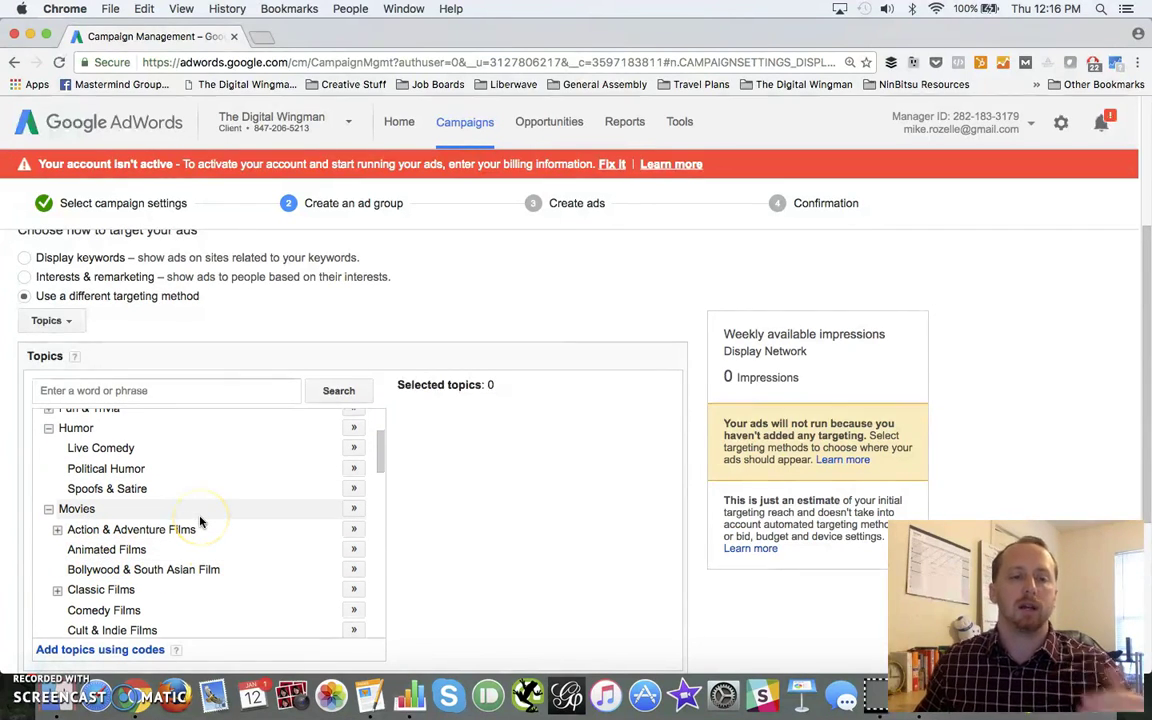
pyautogui.scroll(6, 190, 507)
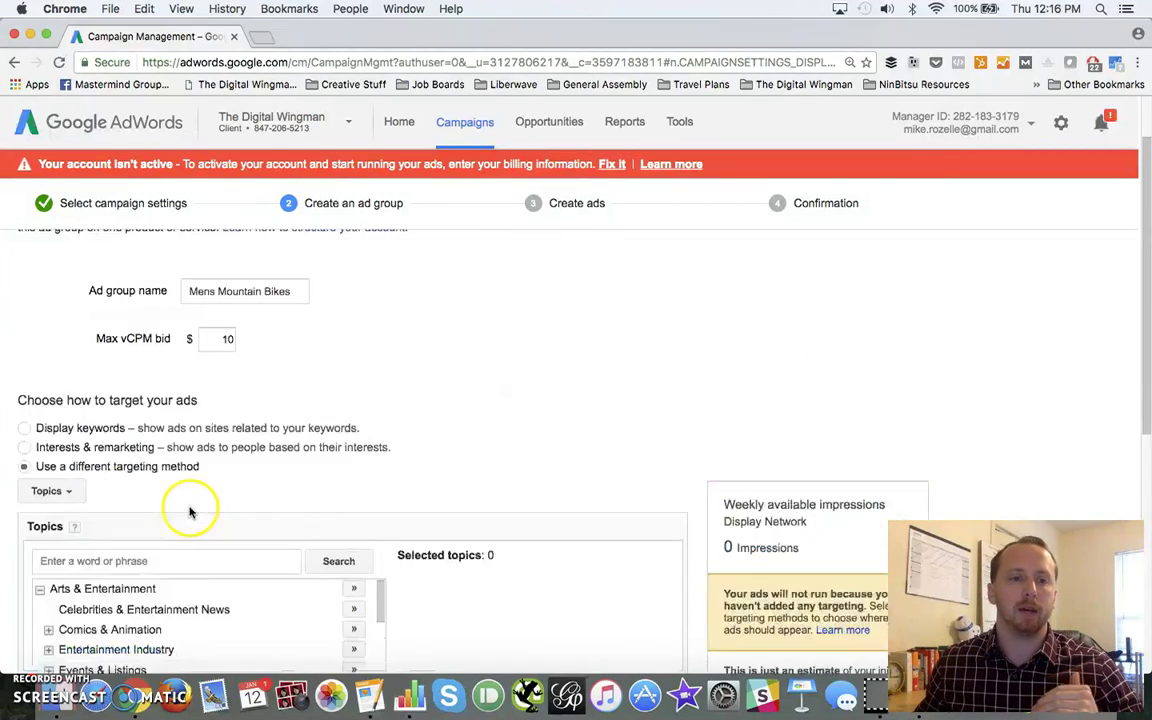
pyautogui.scroll(-2, 175, 540)
pyautogui.scroll(-1, 149, 510)
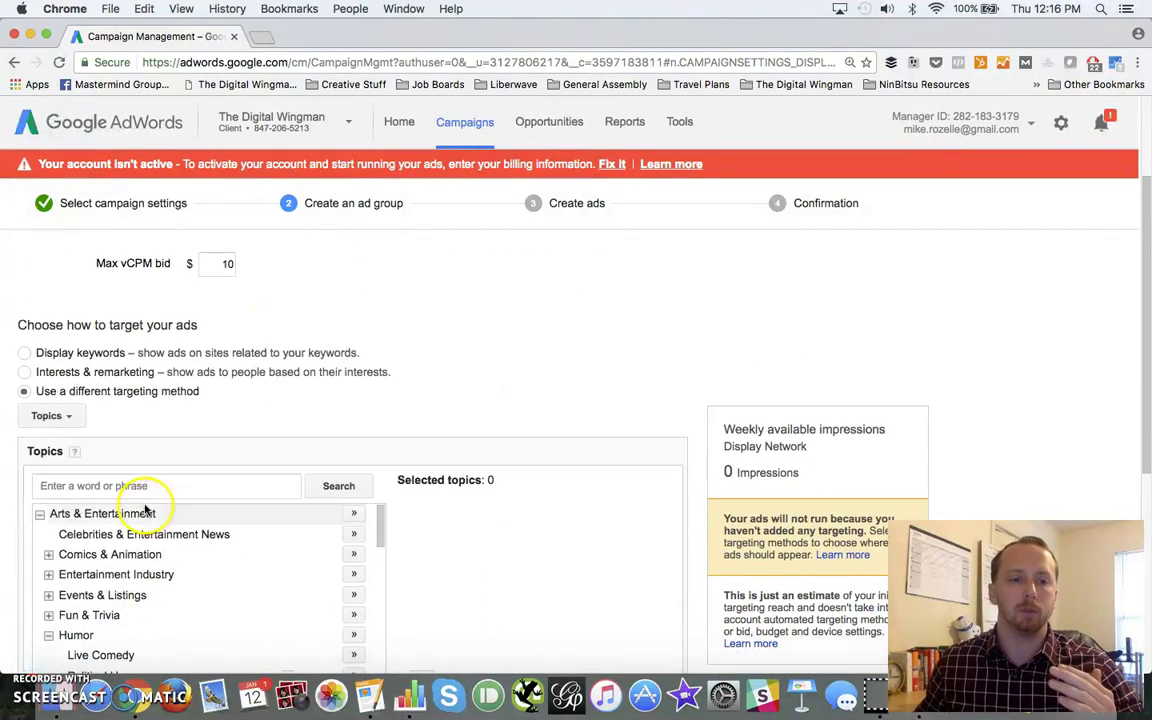
# Change the targeting method to Placements and search for websites matching "mountain bike".
pyautogui.click(55, 417)
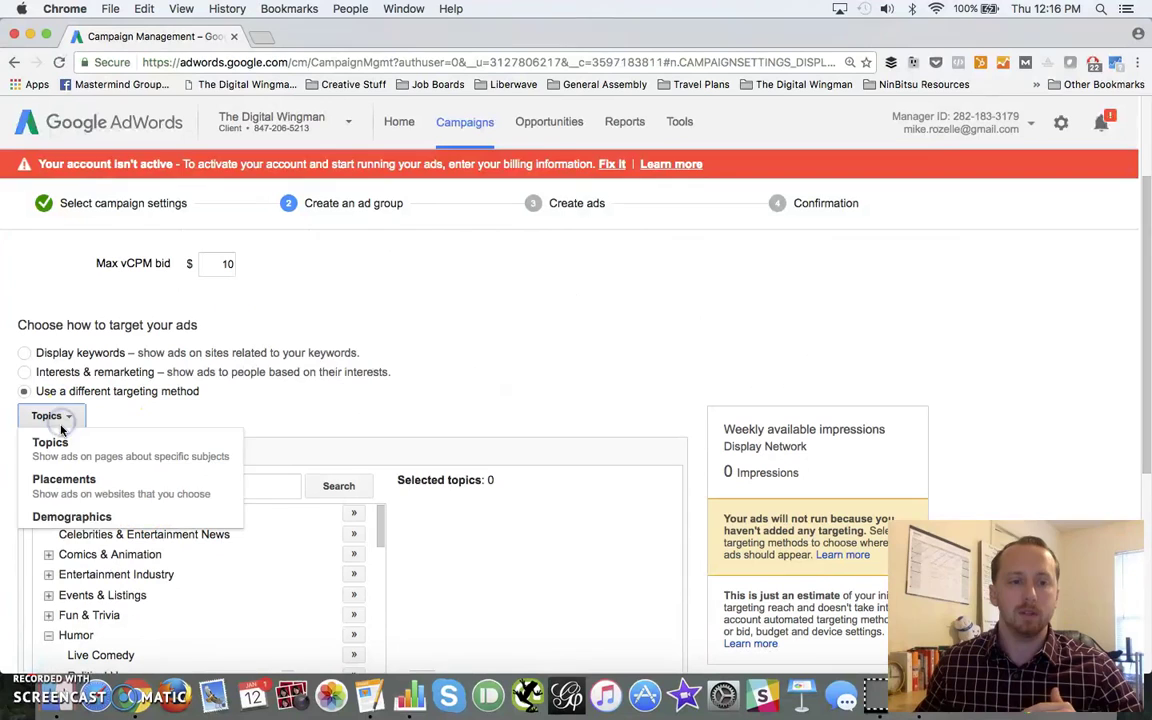
pyautogui.click(90, 490)
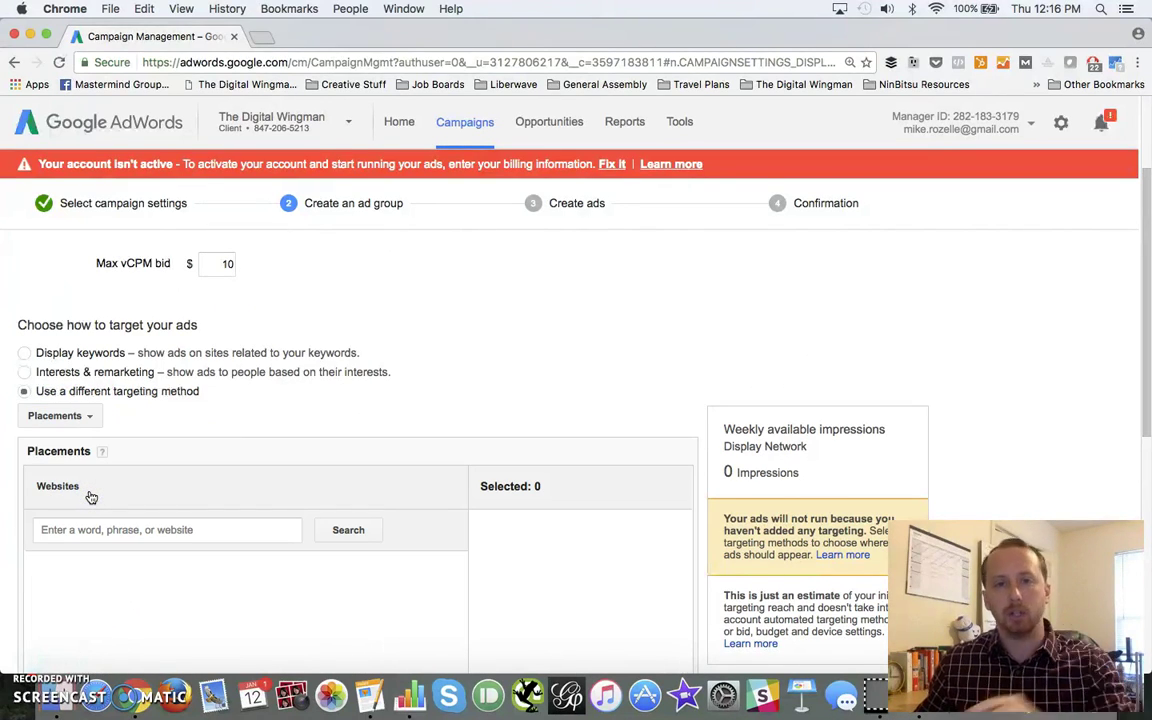
pyautogui.click(88, 530)
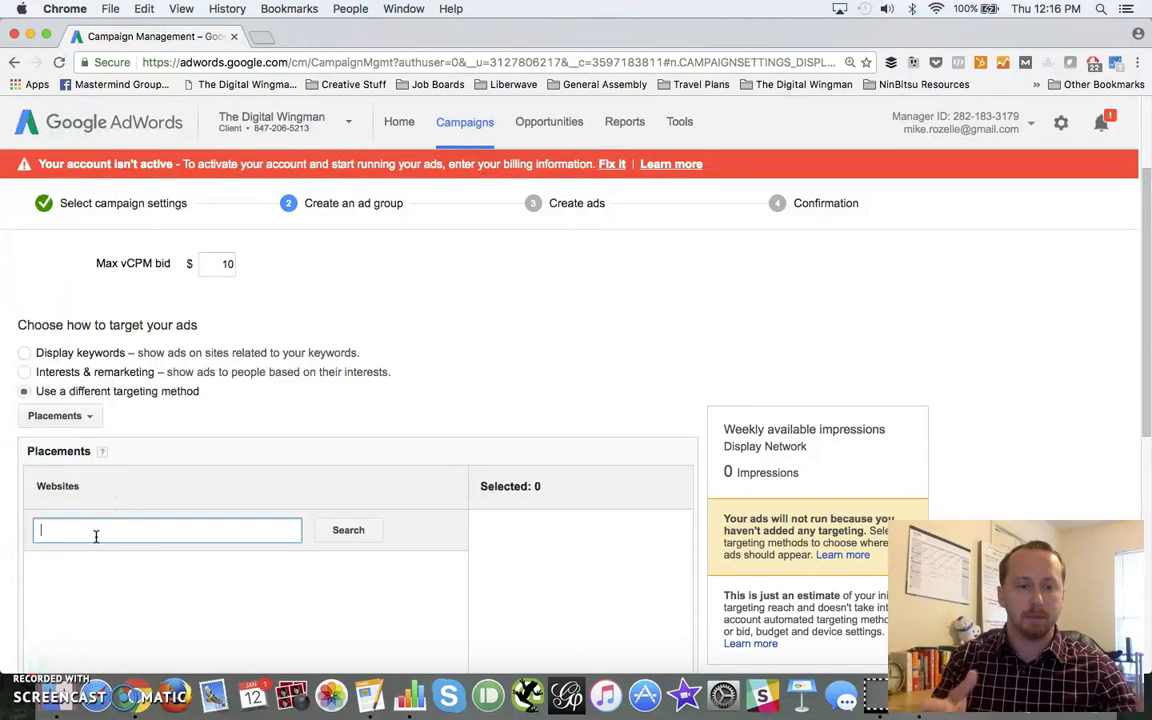
pyautogui.write('miuntain bike')
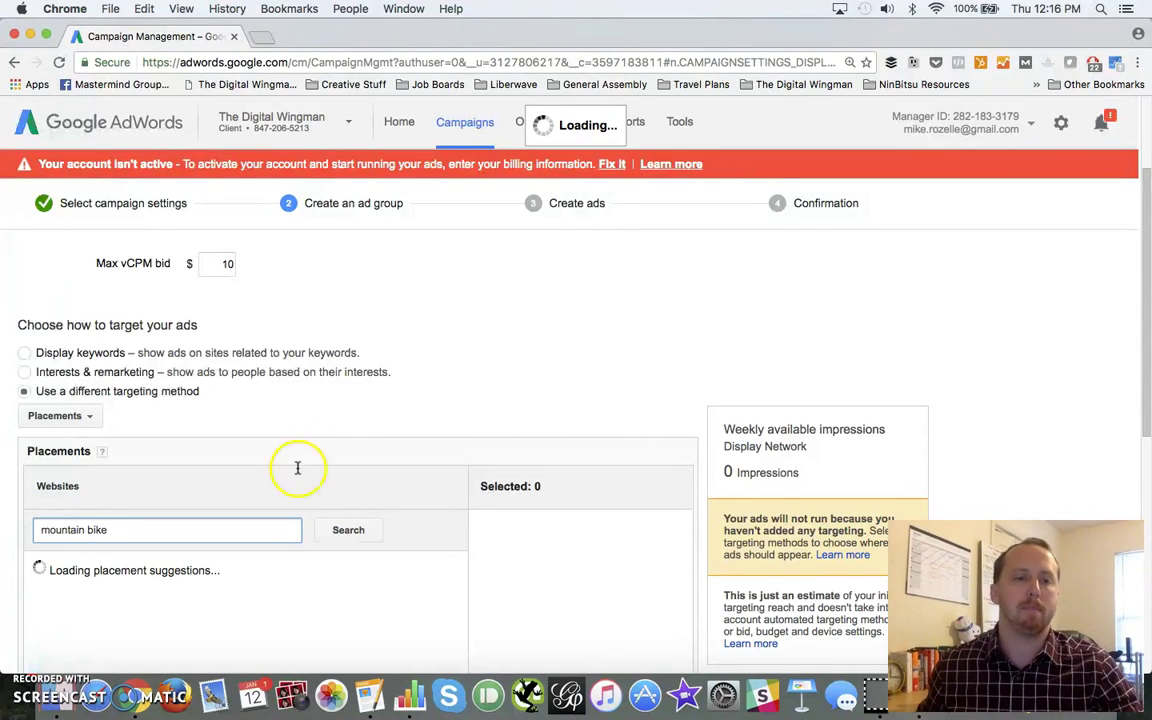
# Add mtbr.com, singletracks.com and ridemonkey.bikemag.com to the selected placements, and check the ad formats supported by the suggested websites.
pyautogui.scroll(-3, 386, 391)
pyautogui.scroll(-5, 375, 356)
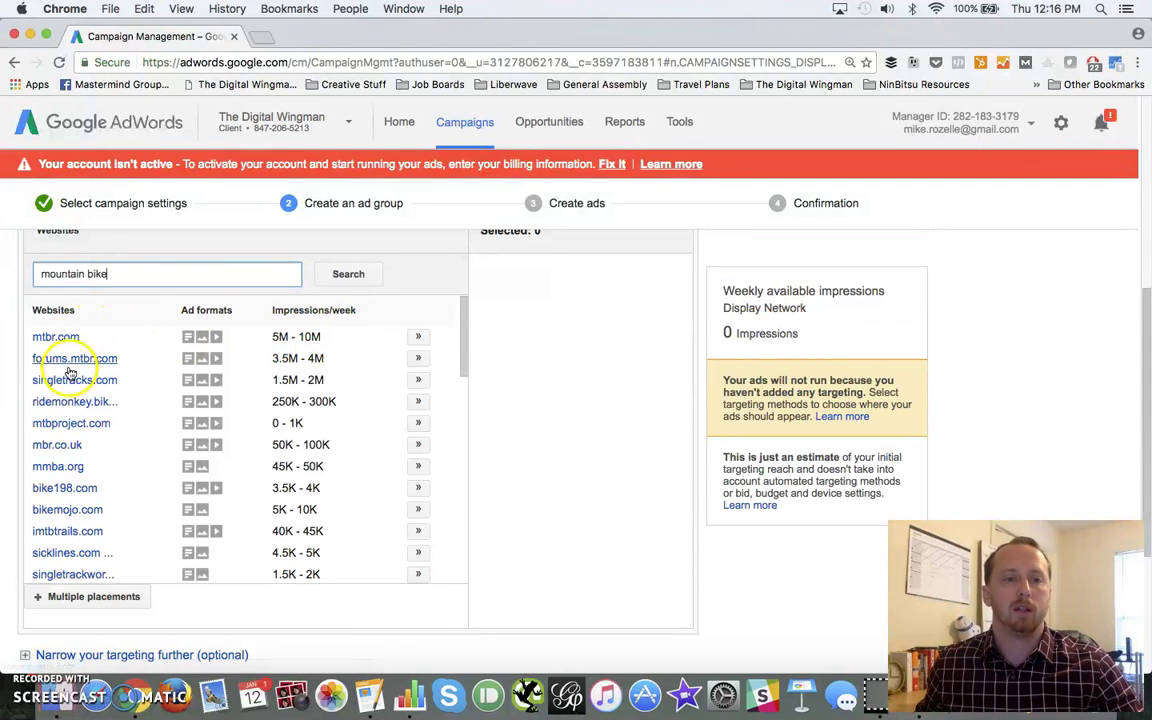
pyautogui.tripleClick(281, 336)
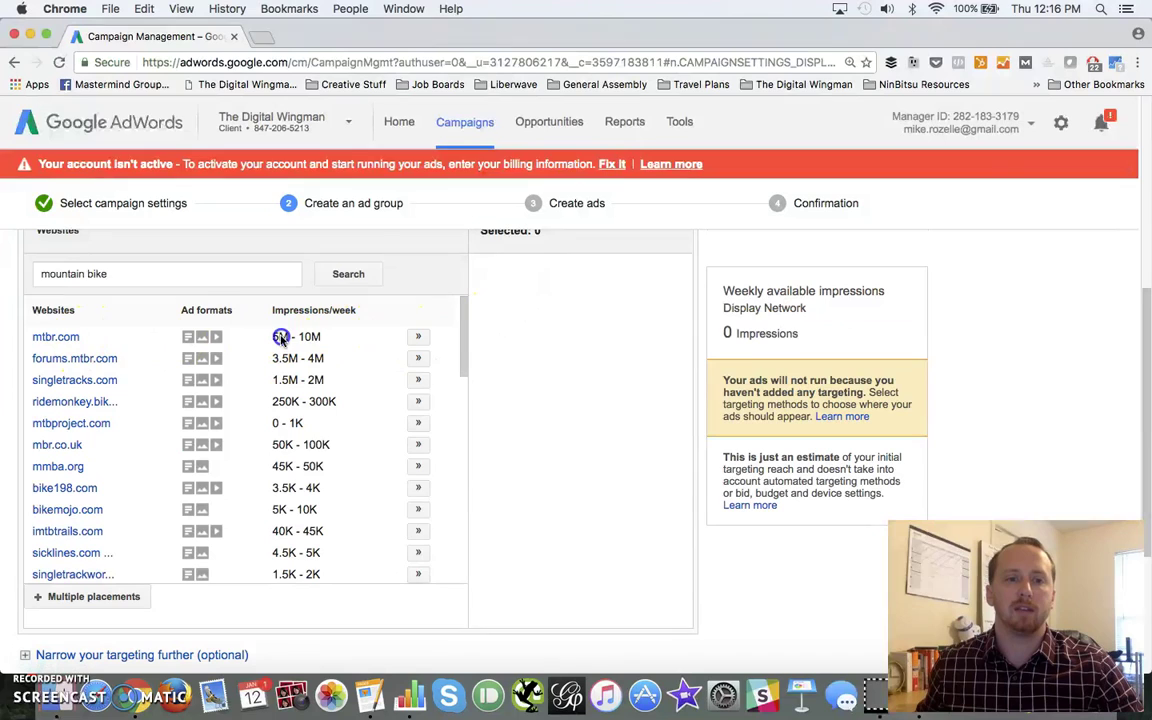
pyautogui.click(417, 337)
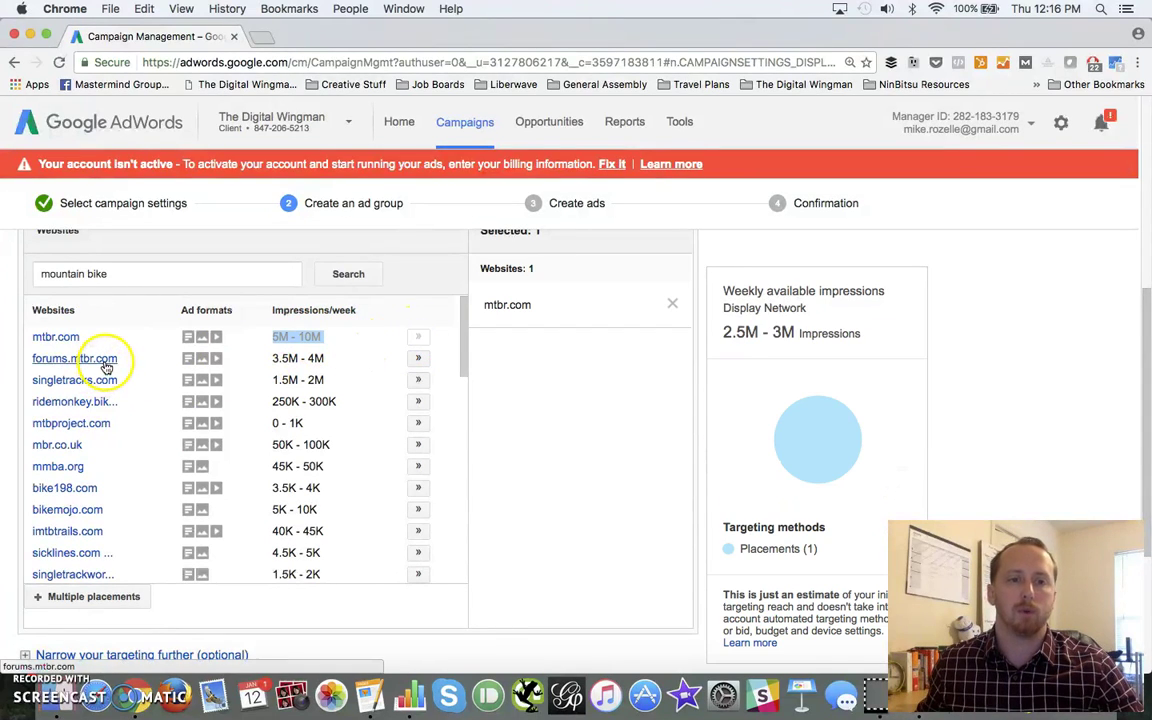
pyautogui.click(418, 380)
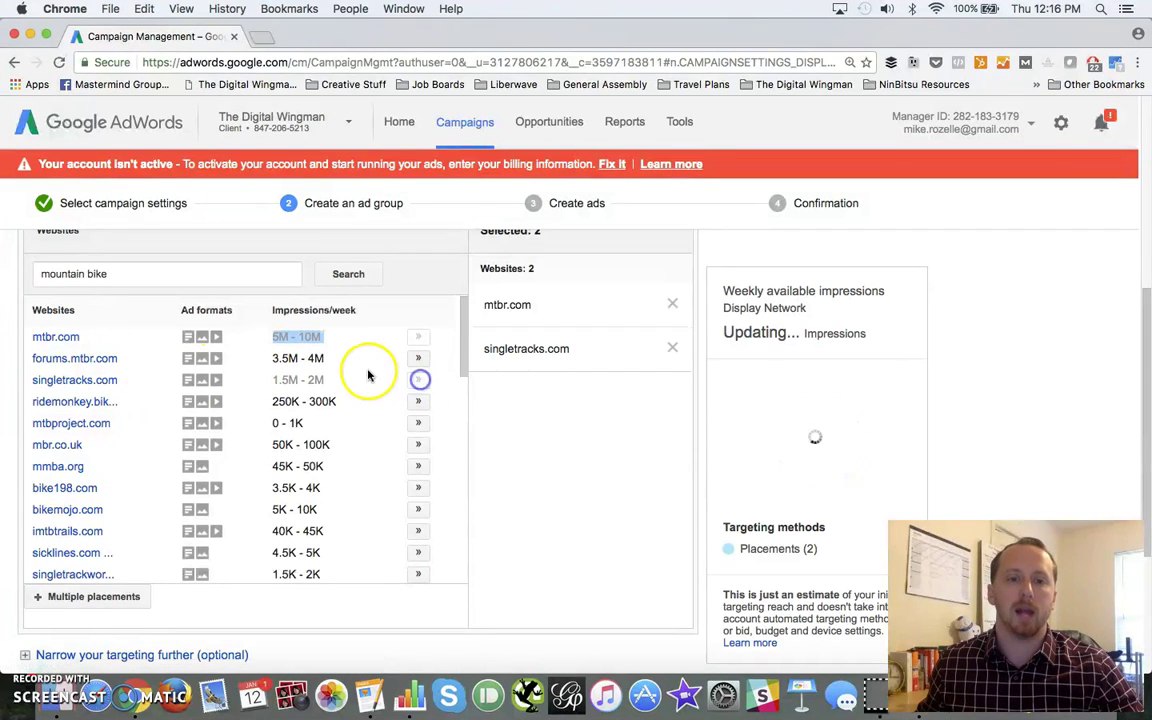
pyautogui.click(416, 401)
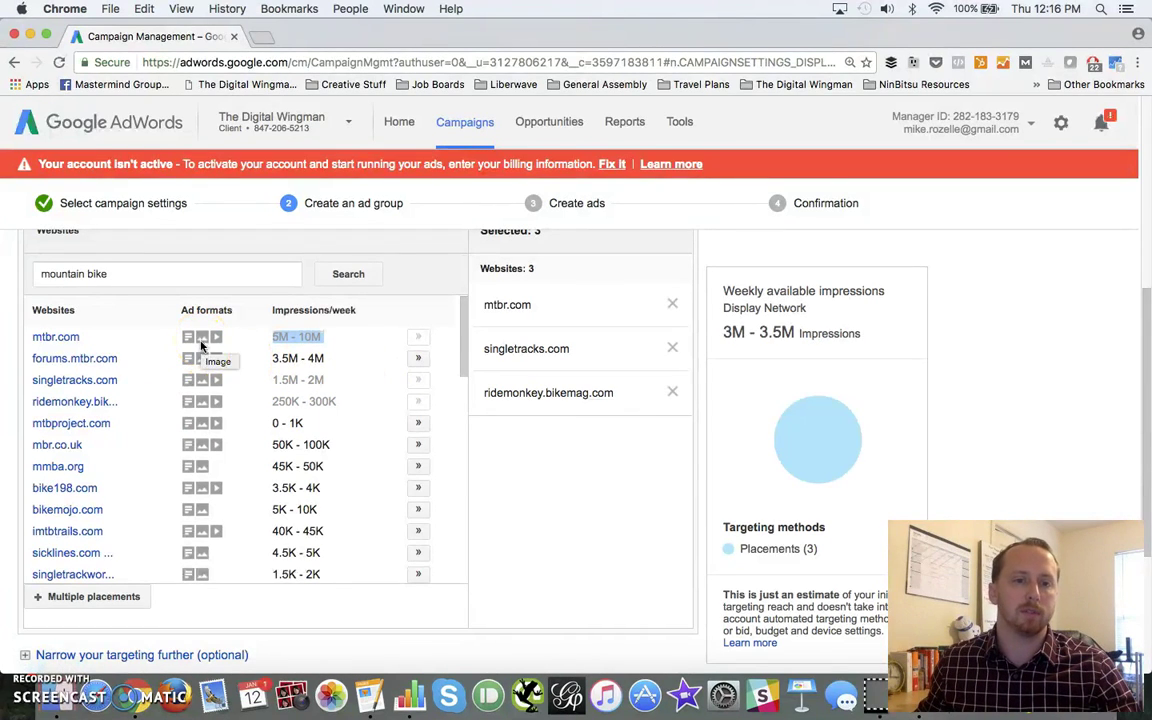
pyautogui.scroll(-3, 199, 461)
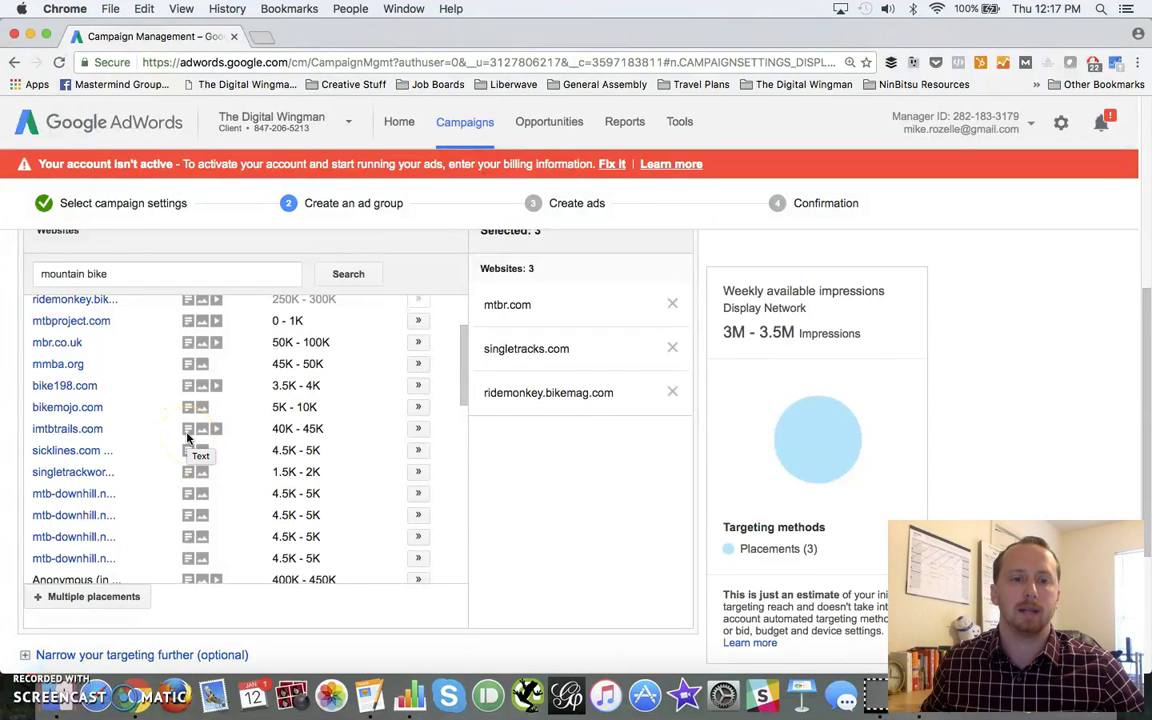
pyautogui.moveTo(202, 437)
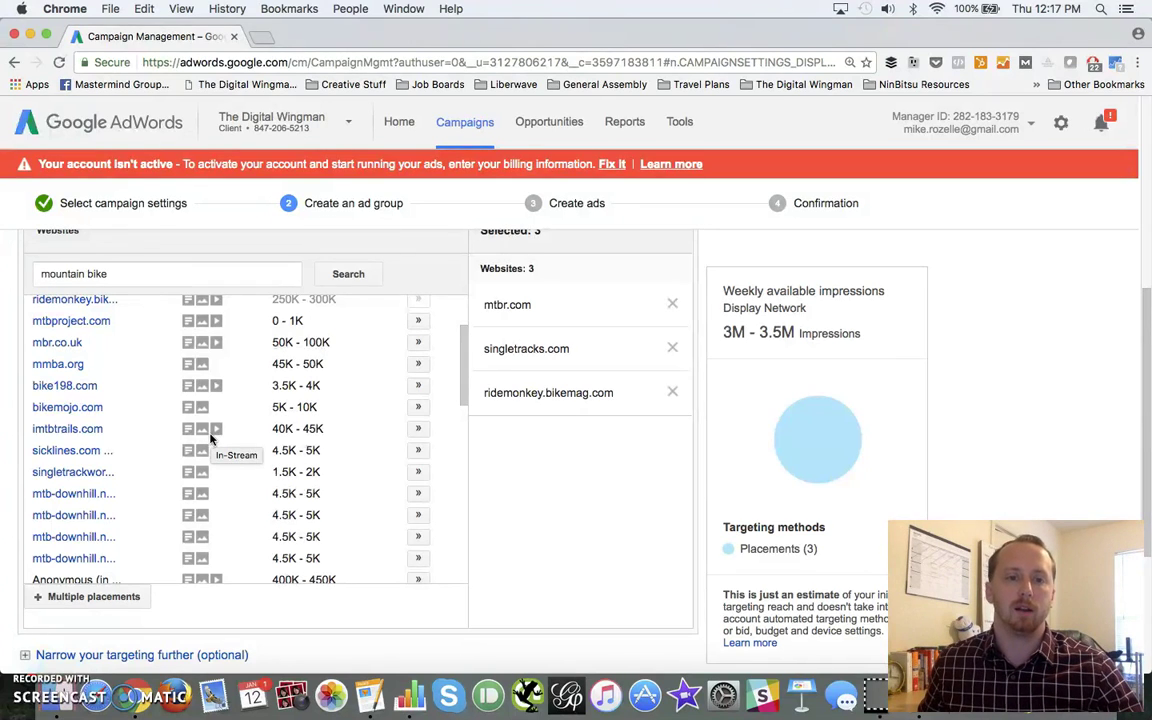
# Look over the remaining suggested mountain bike websites, save the ad group with its selected placements and continue to ad creation.
pyautogui.scroll(-1, 213, 437)
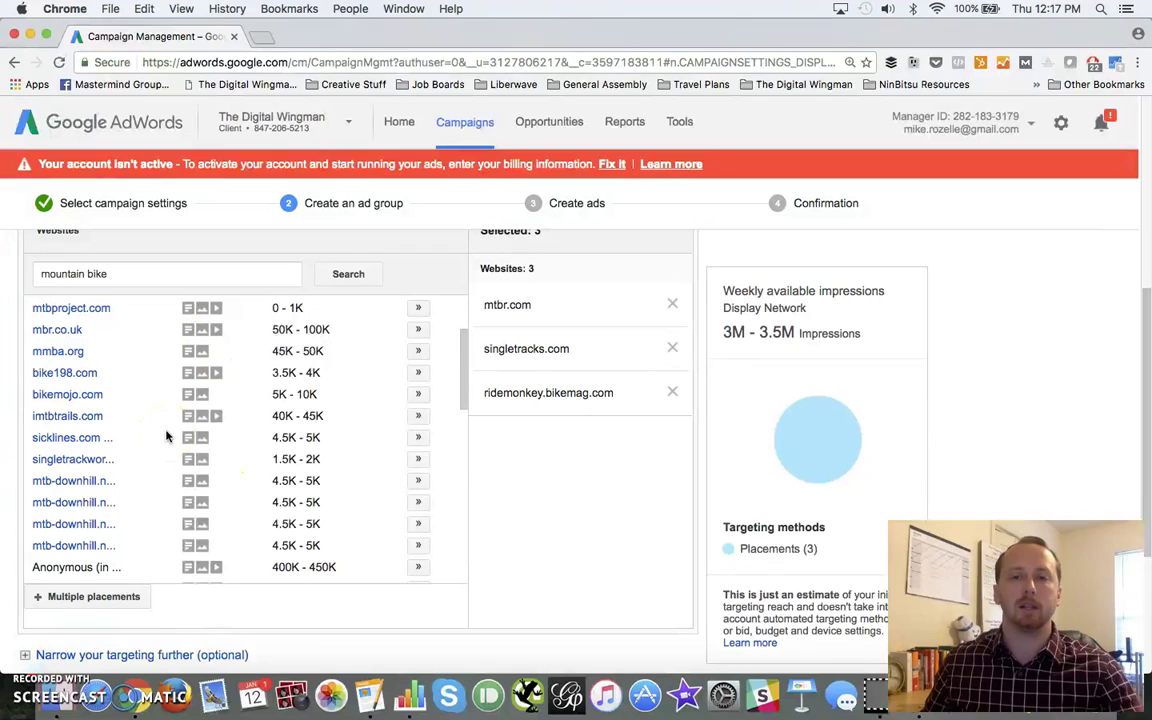
pyautogui.scroll(-5, 166, 437)
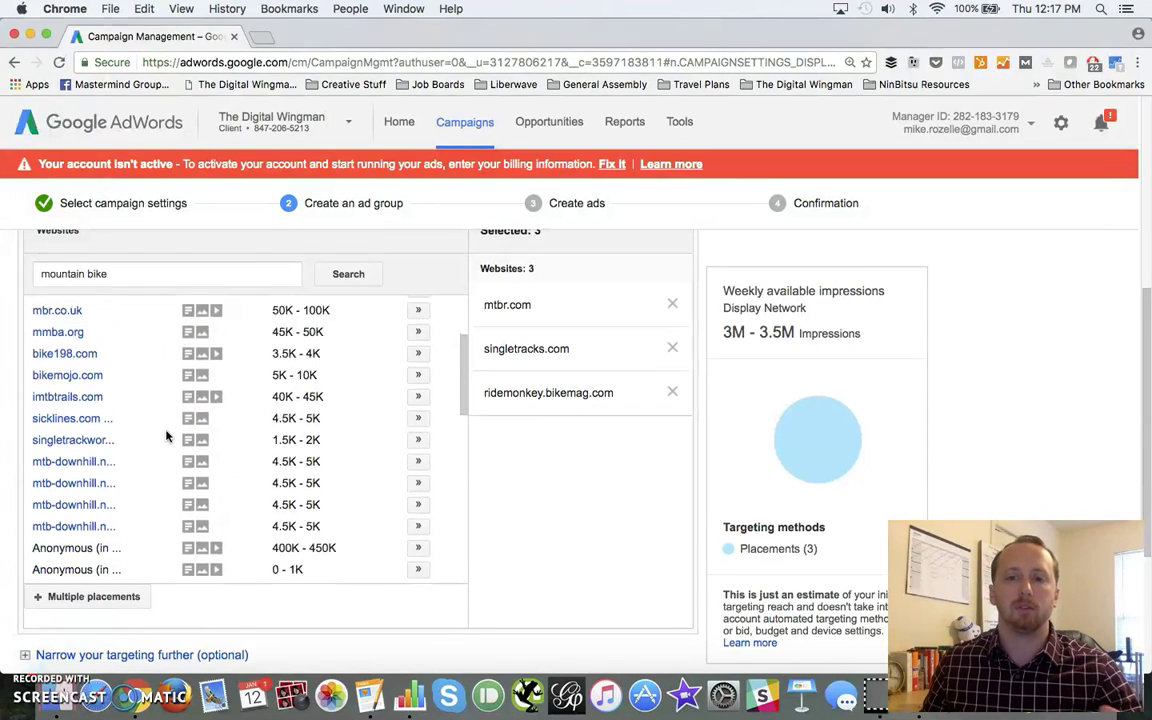
pyautogui.scroll(-2, 487, 460)
pyautogui.scroll(-4, 487, 460)
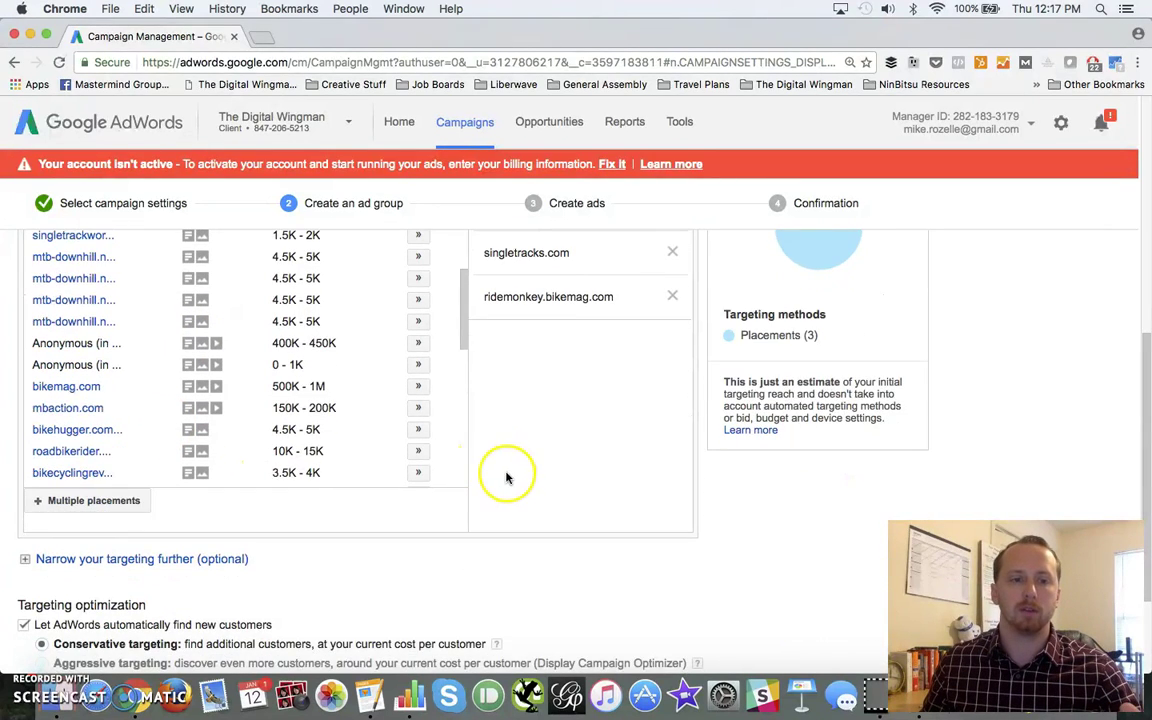
pyautogui.click(57, 580)
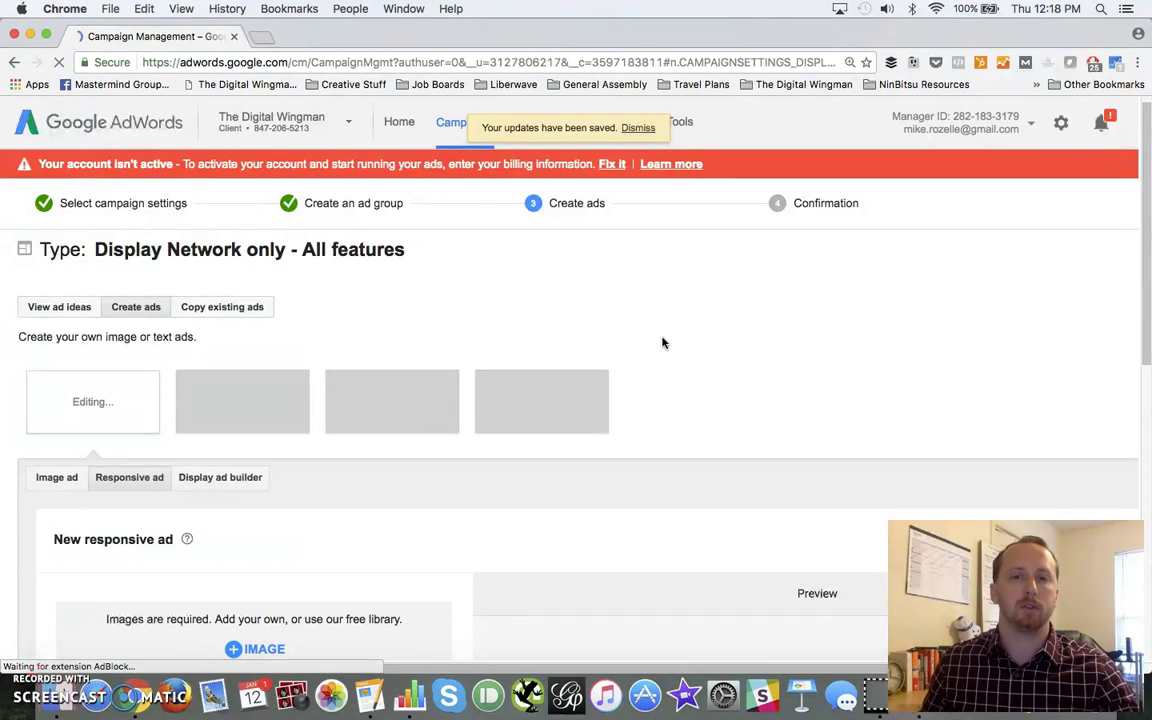
# Open the image ad form and examine its upload area and its ad name, display URL and final URL fields.
pyautogui.click(232, 307)
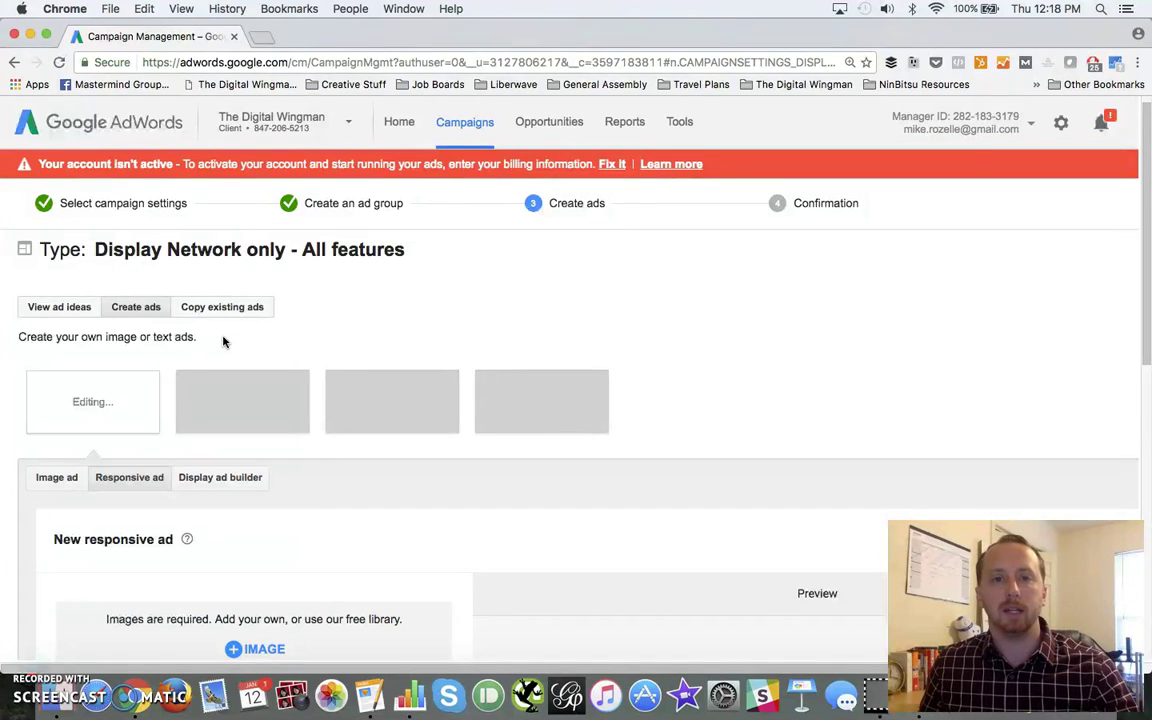
pyautogui.click(56, 477)
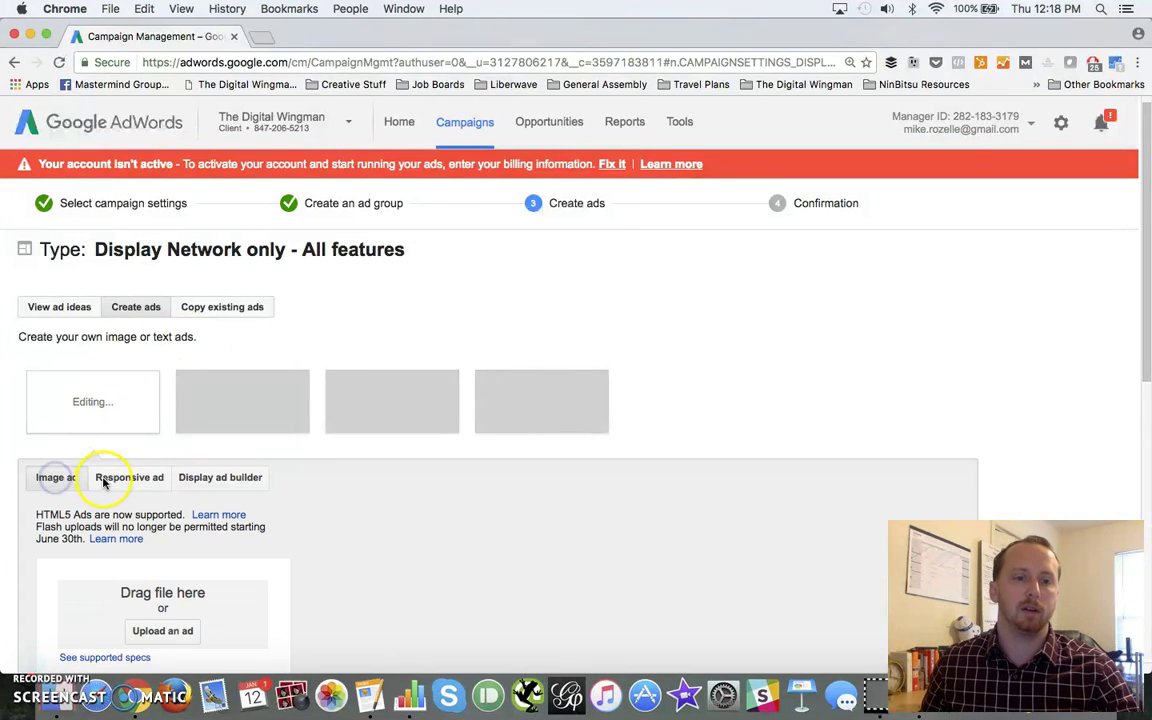
pyautogui.scroll(-3, 103, 483)
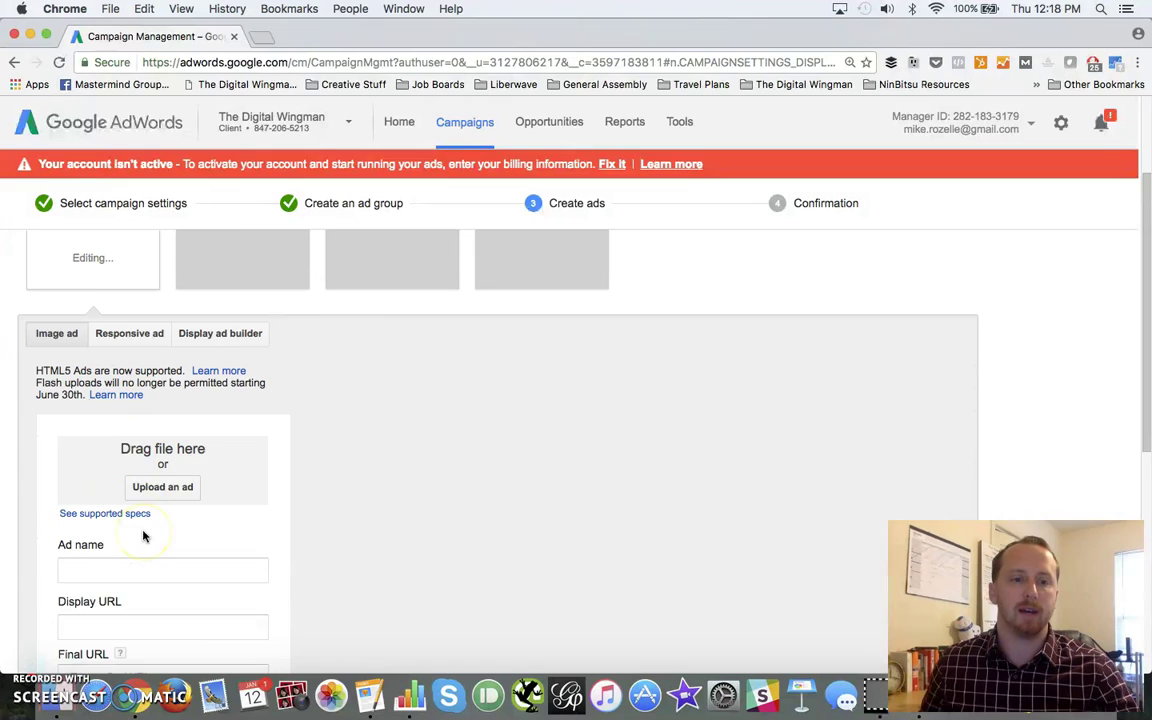
pyautogui.click(131, 563)
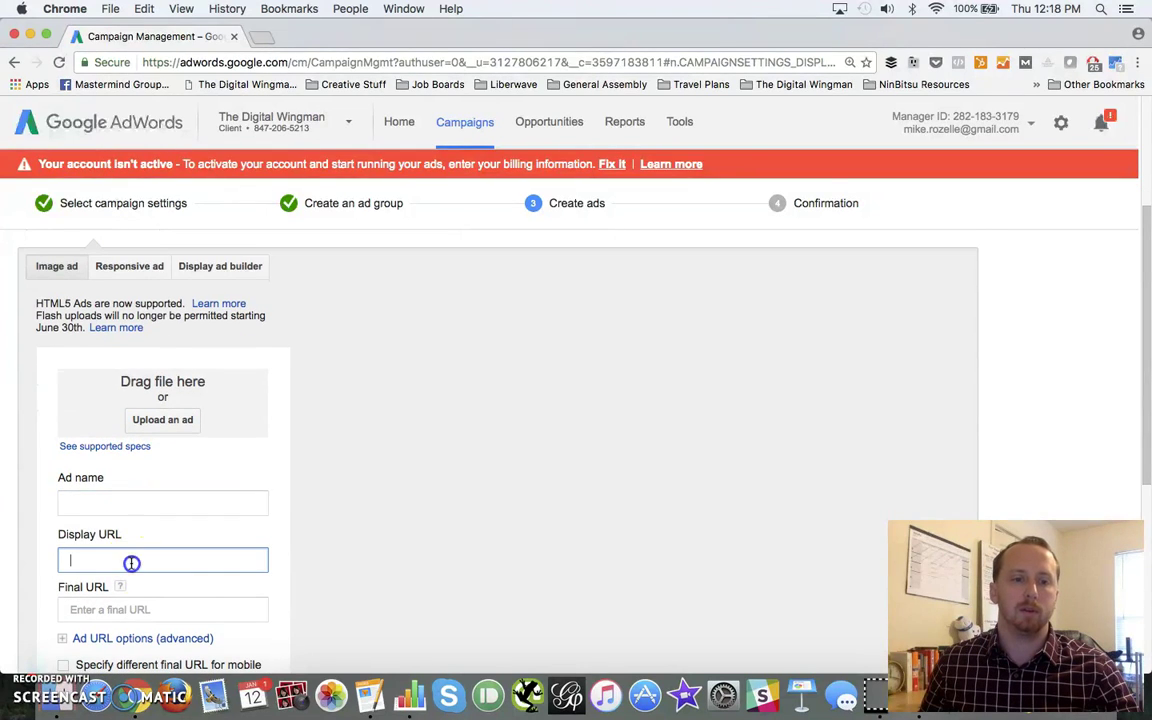
pyautogui.scroll(-3, 131, 560)
pyautogui.click(121, 471)
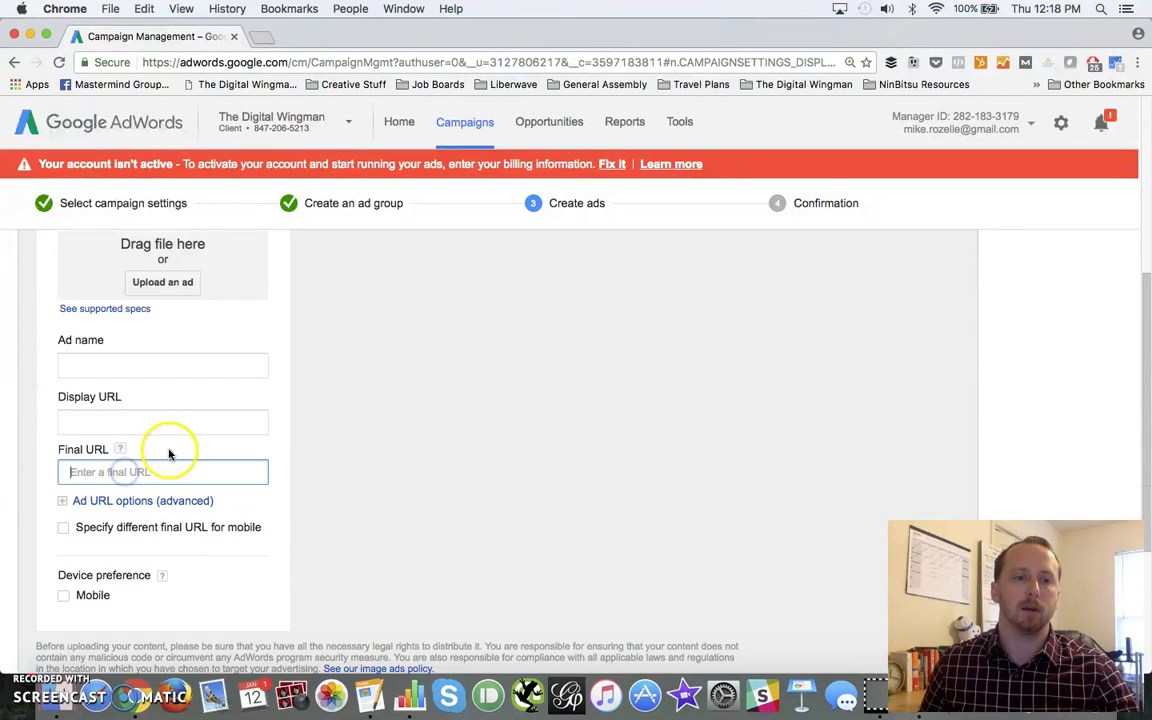
pyautogui.click(147, 422)
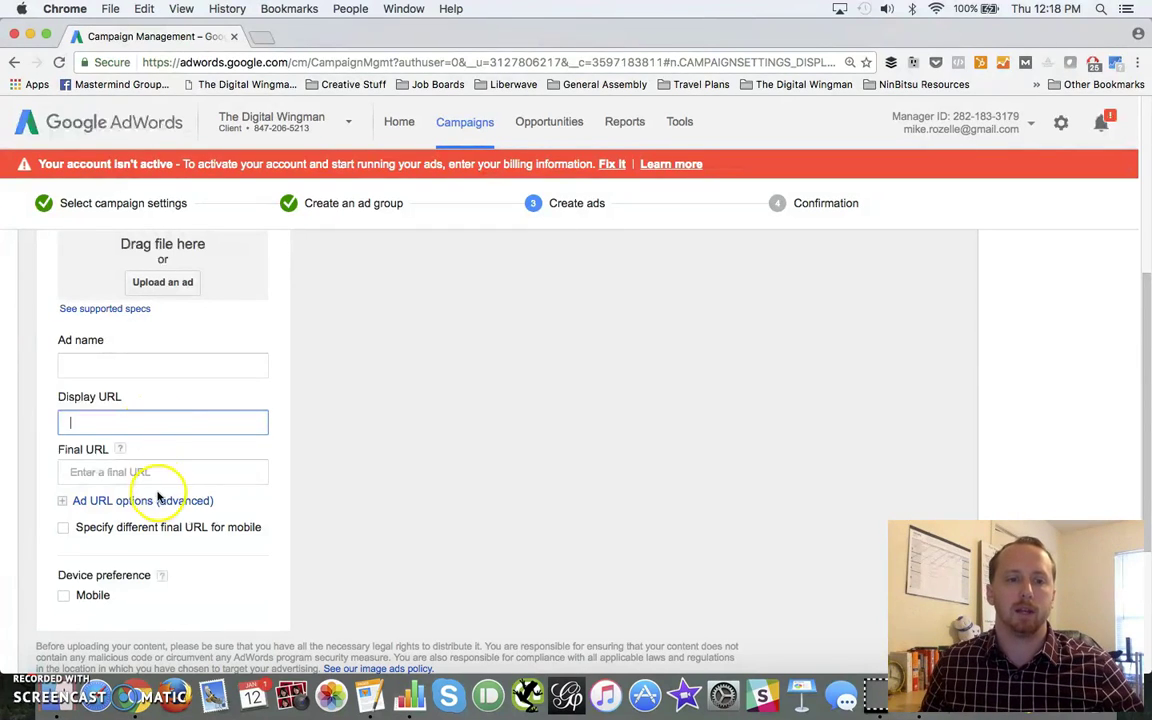
pyautogui.click(131, 473)
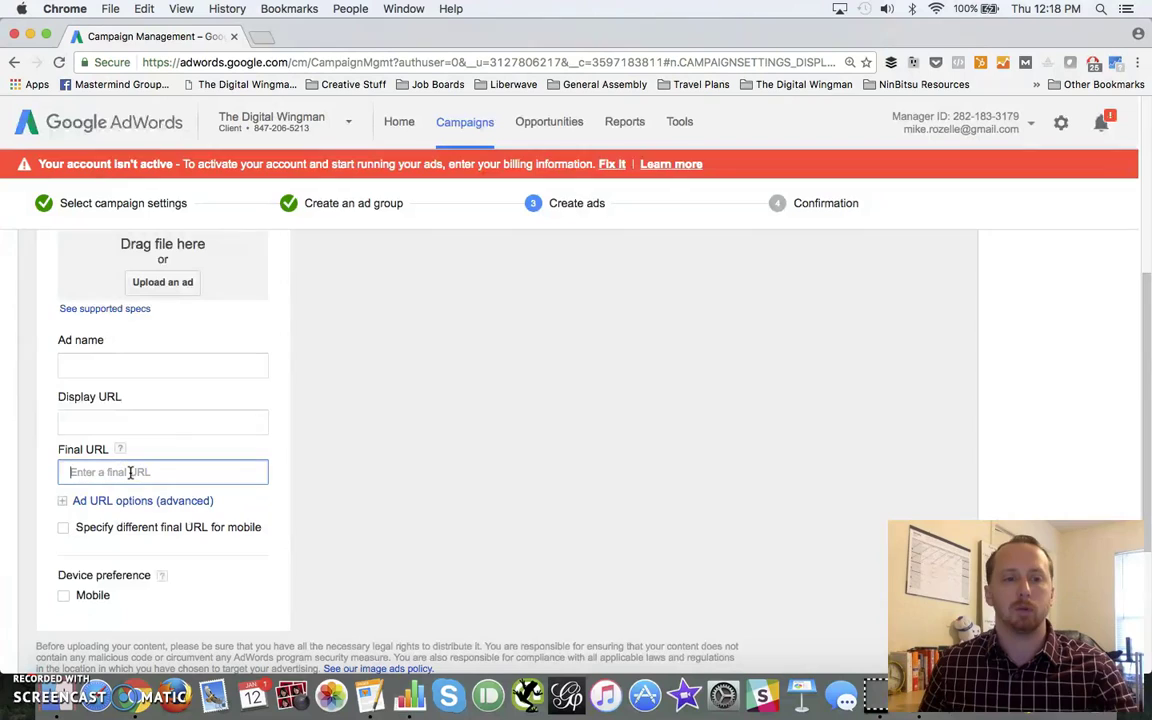
# Switch to the responsive ad form, check the image and logo upload requirements, and close the image dialog without adding anything.
pyautogui.scroll(3, 242, 458)
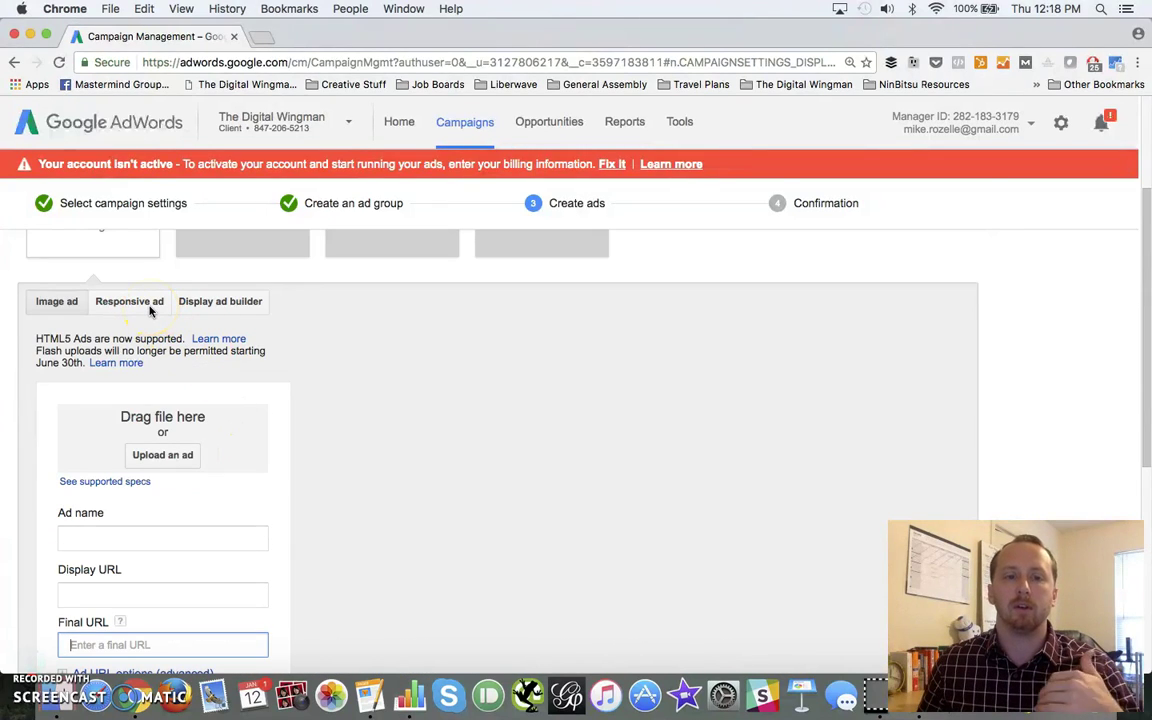
pyautogui.click(148, 306)
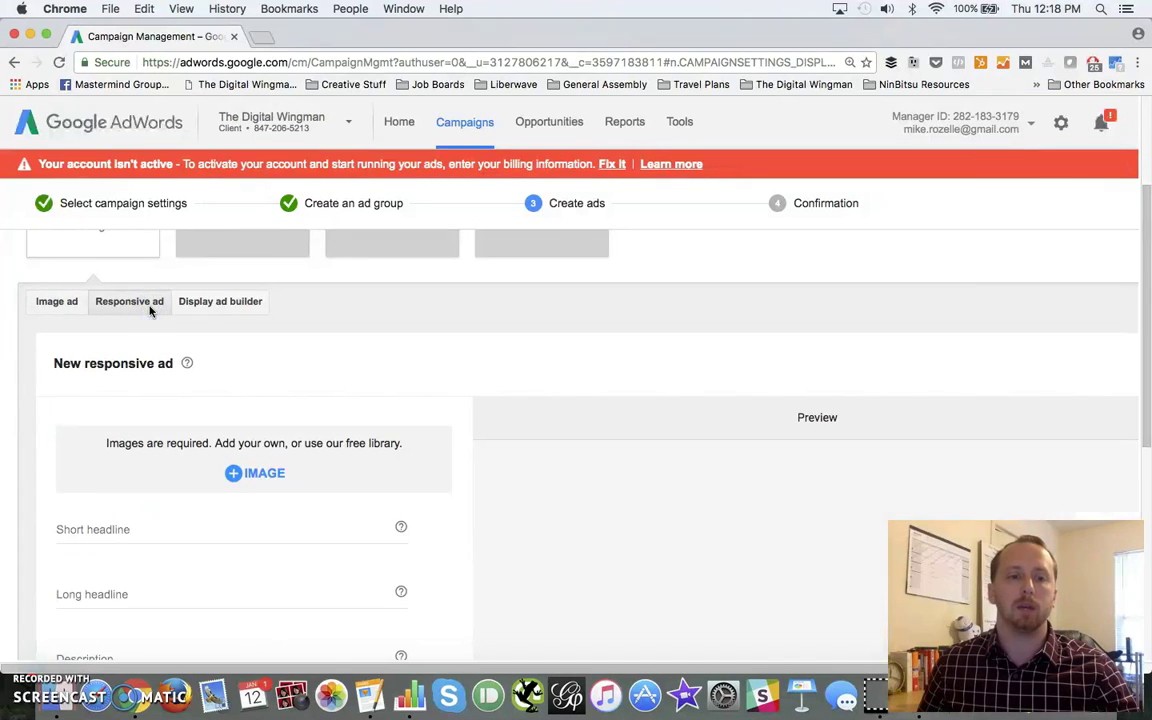
pyautogui.scroll(-2, 360, 331)
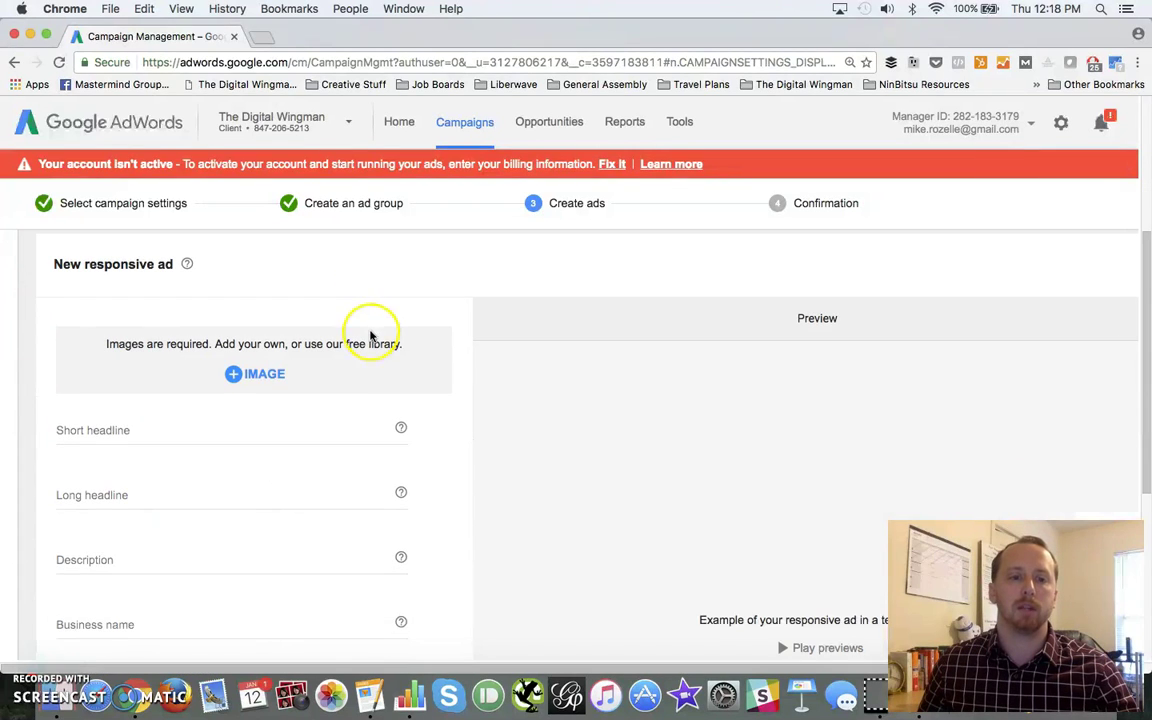
pyautogui.click(257, 373)
pyautogui.click(460, 157)
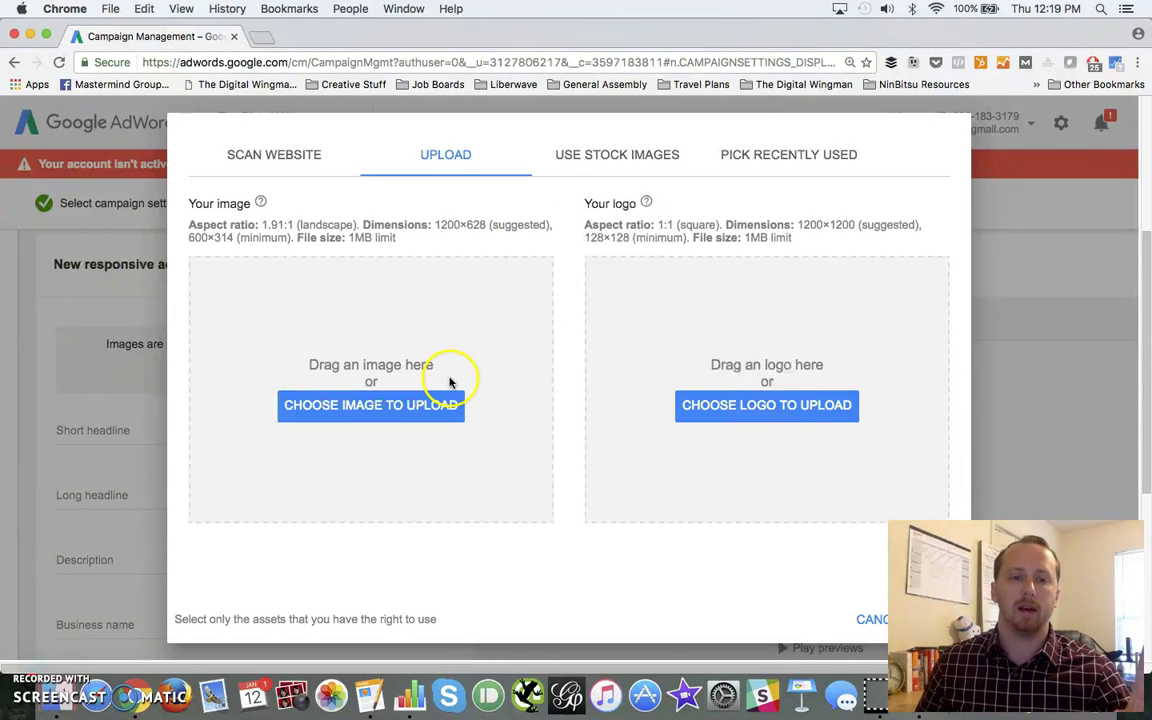
pyautogui.click(872, 618)
pyautogui.scroll(-1, 270, 460)
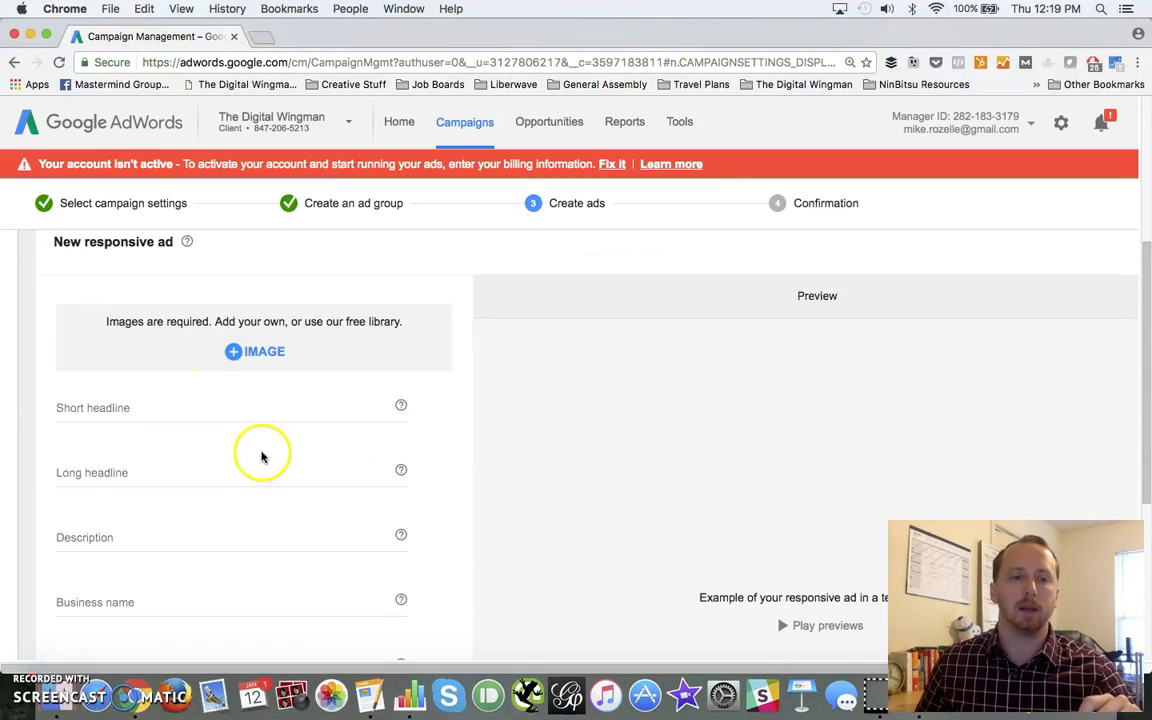
# Examine the responsive ad's short headline, long headline, description, business name and final URL fields.
pyautogui.click(150, 405)
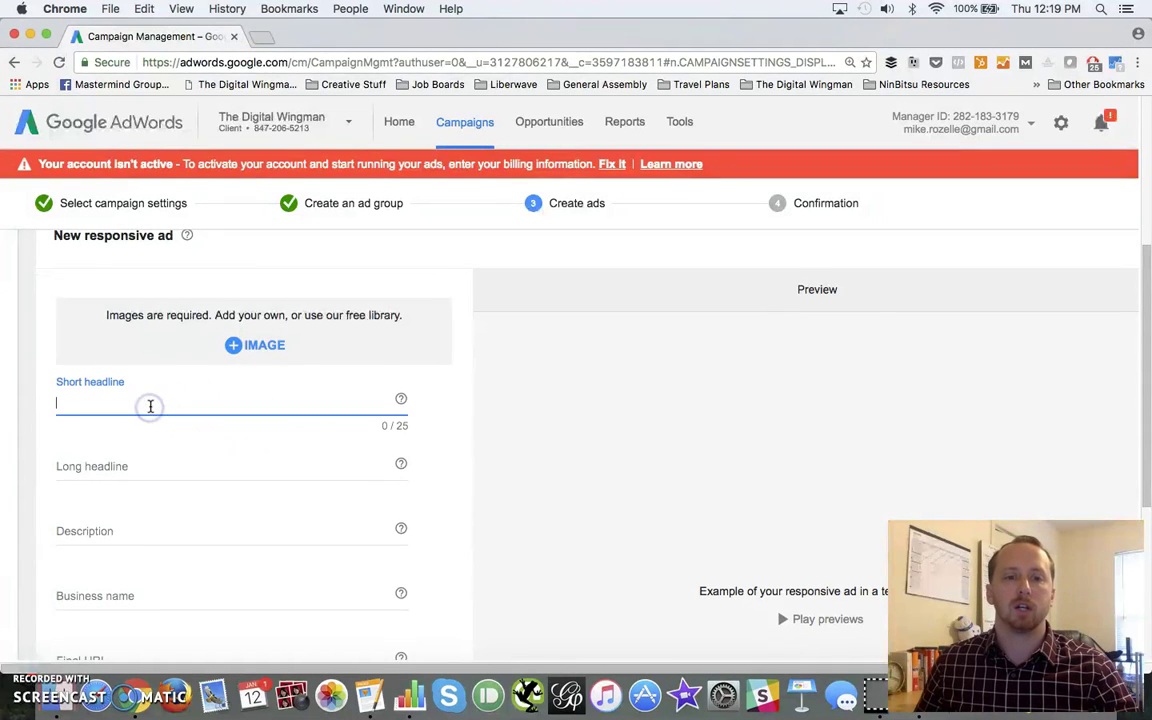
pyautogui.click(121, 465)
pyautogui.scroll(-1, 120, 465)
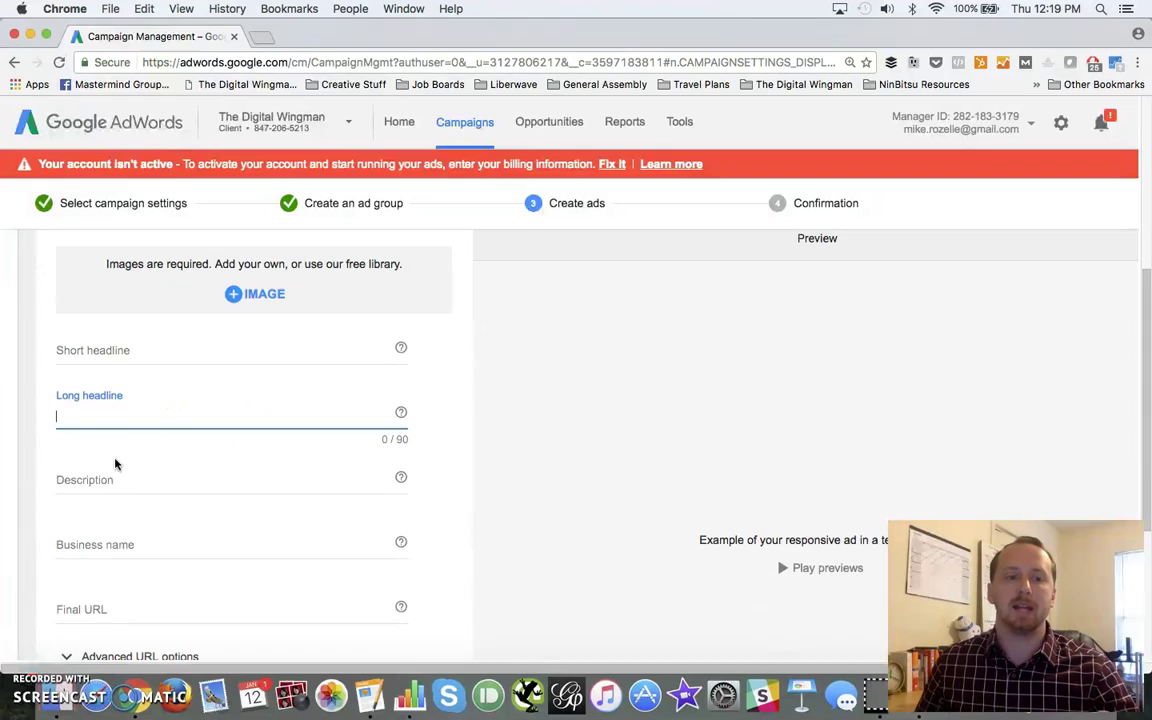
pyautogui.click(98, 477)
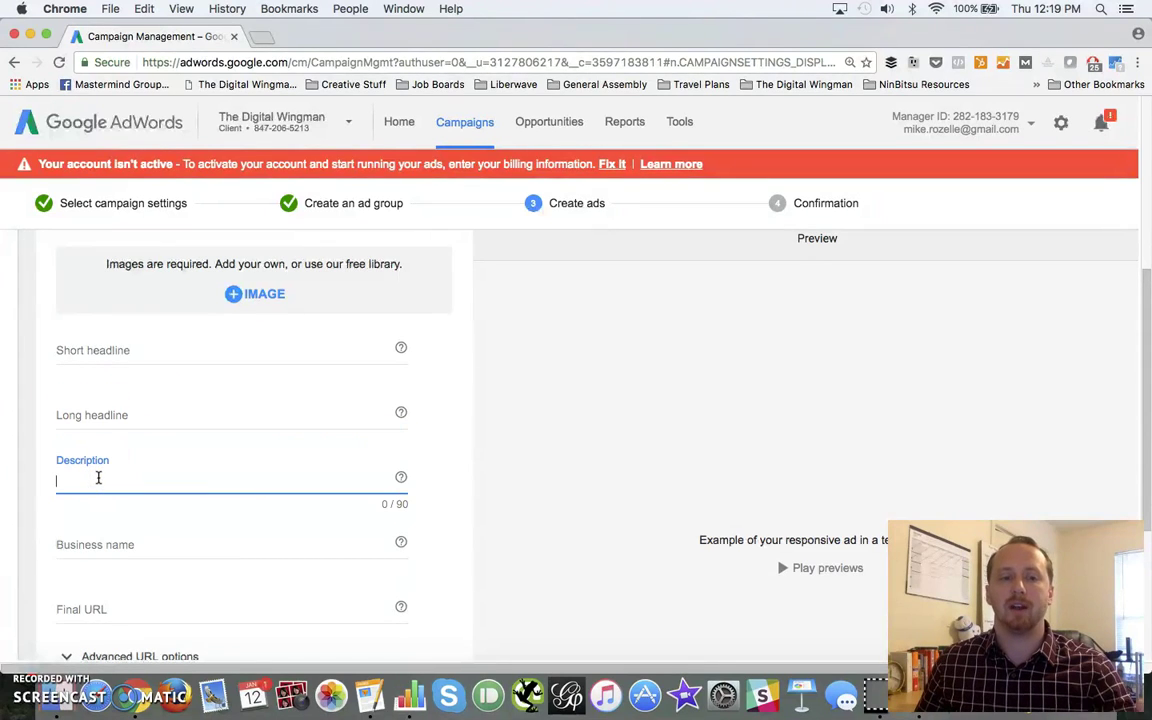
pyautogui.click(97, 540)
pyautogui.click(128, 601)
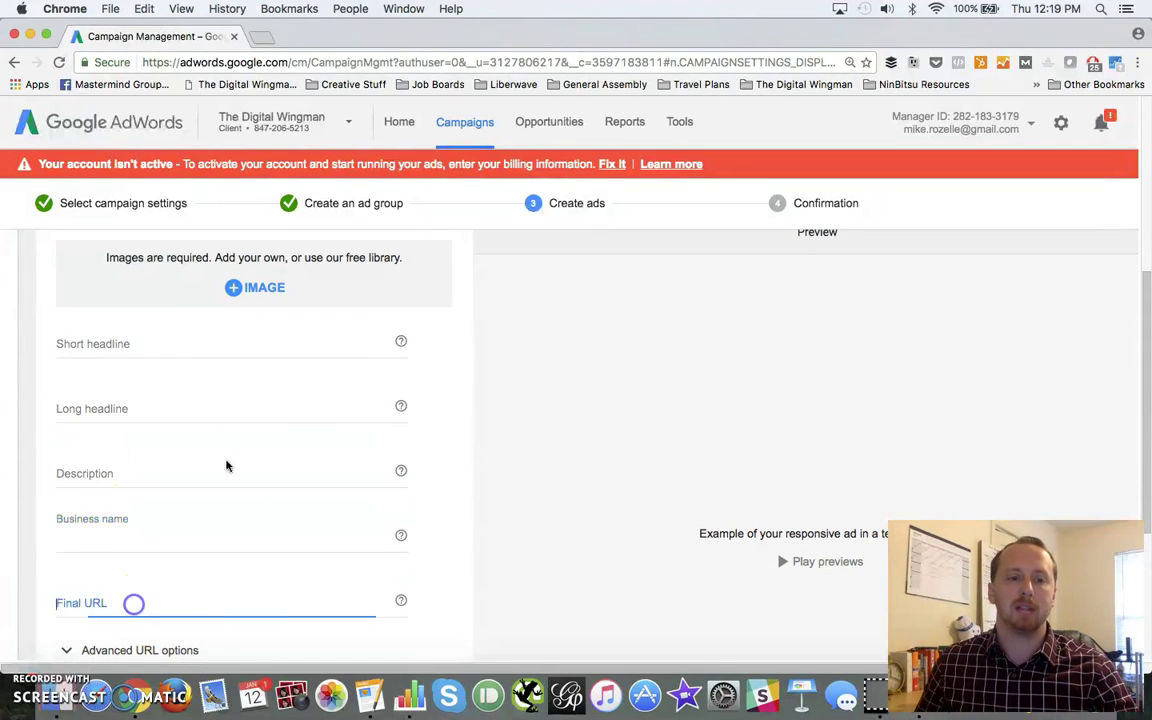
pyautogui.scroll(-2, 296, 380)
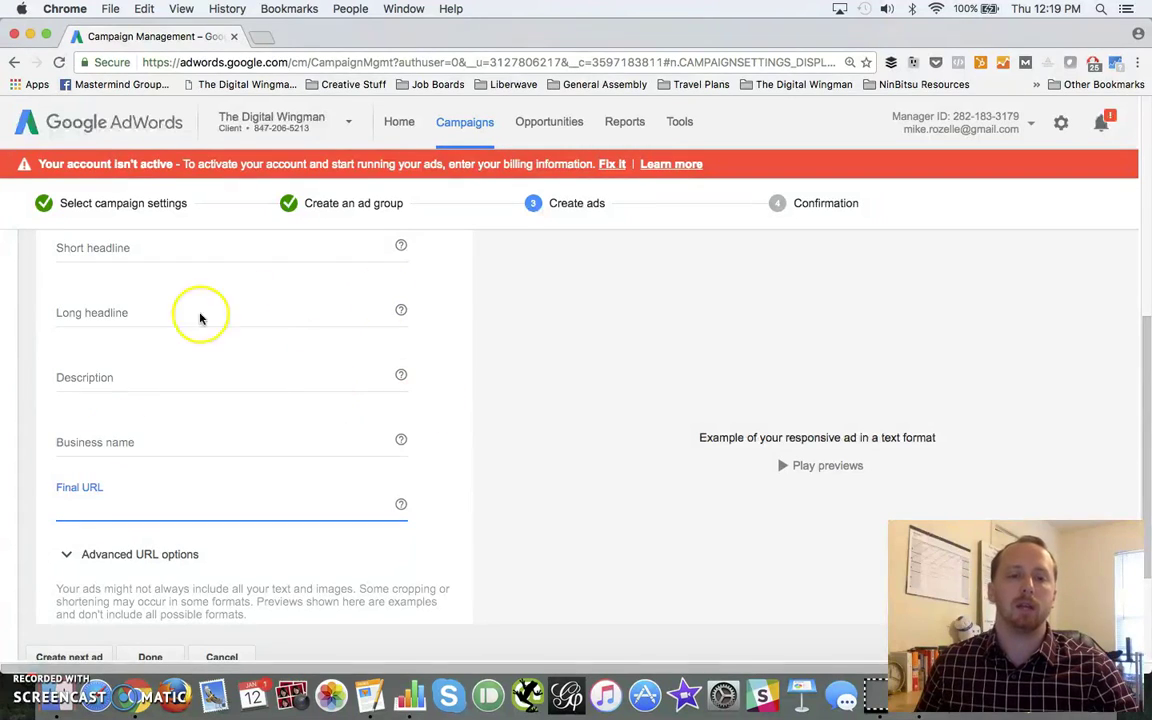